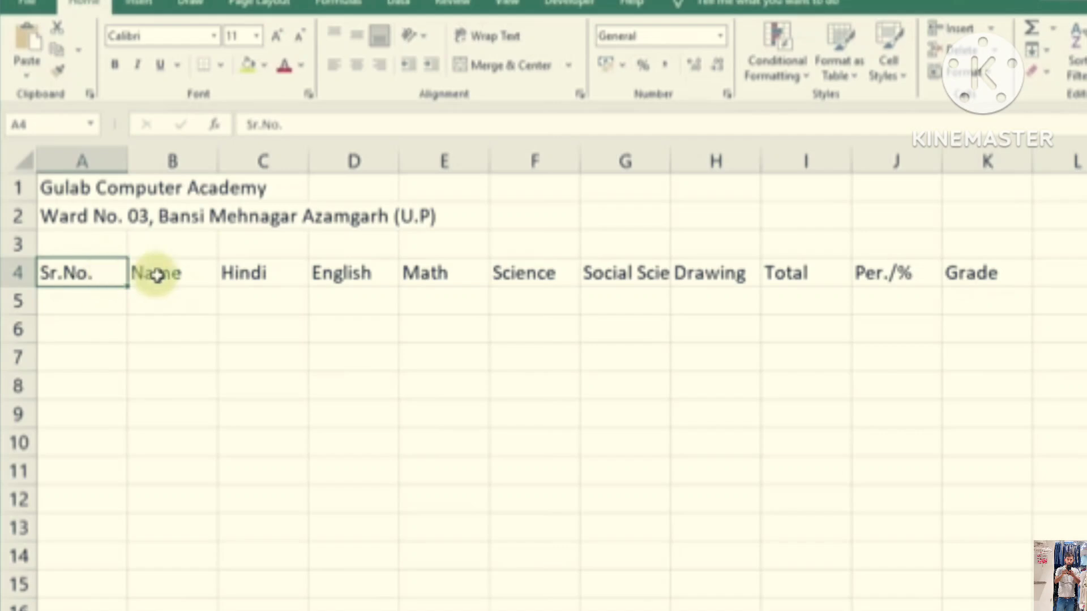
Review the header row from Name across the subject columns to Grade
{"action": "left_click", "coordinate": [156, 274]}
{"action": "left_click", "coordinate": [245, 277]}
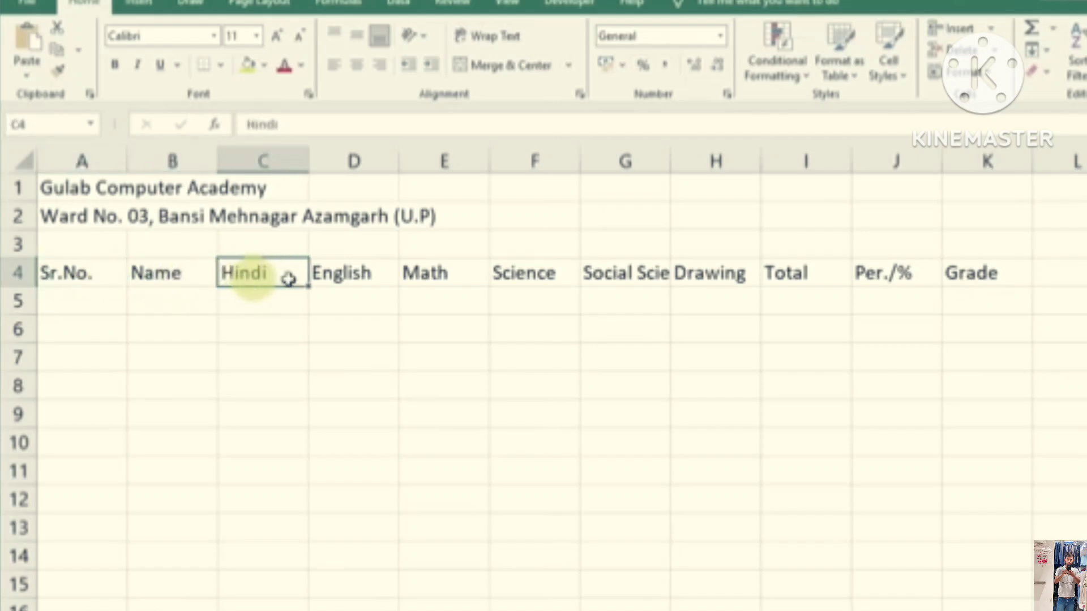
{"action": "left_click", "coordinate": [328, 274]}
{"action": "left_click", "coordinate": [1005, 280]}
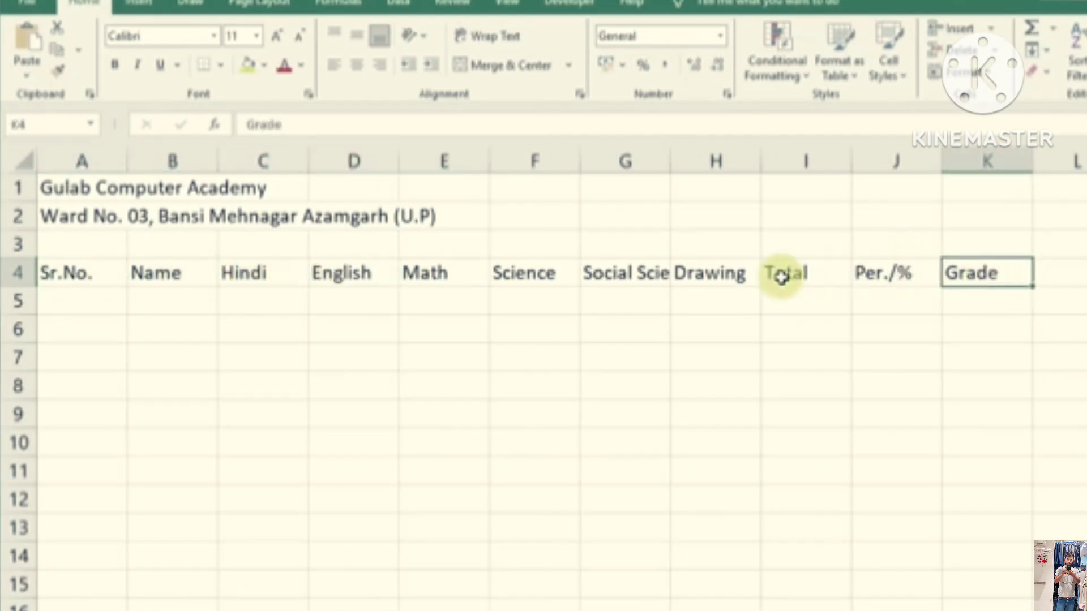
Fill A5:A14 with serial numbers 1 to 10 from a 1, 2 pattern and centre them
{"action": "left_click", "coordinate": [86, 299]}
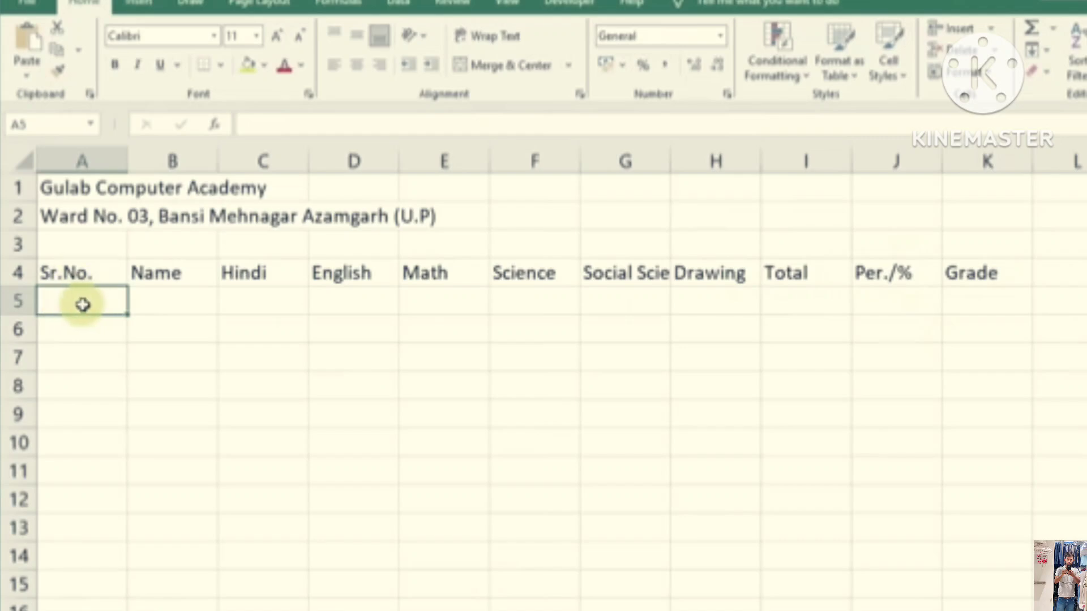
{"action": "type", "text": "1"}
{"action": "key", "text": "Return"}
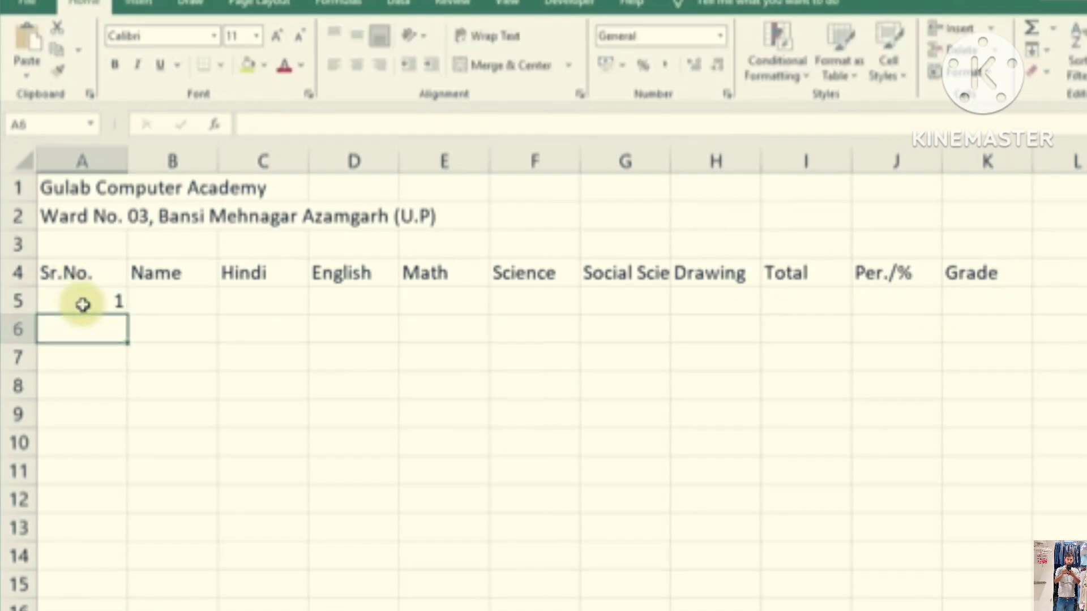
{"action": "type", "text": "2"}
{"action": "left_click", "coordinate": [77, 302]}
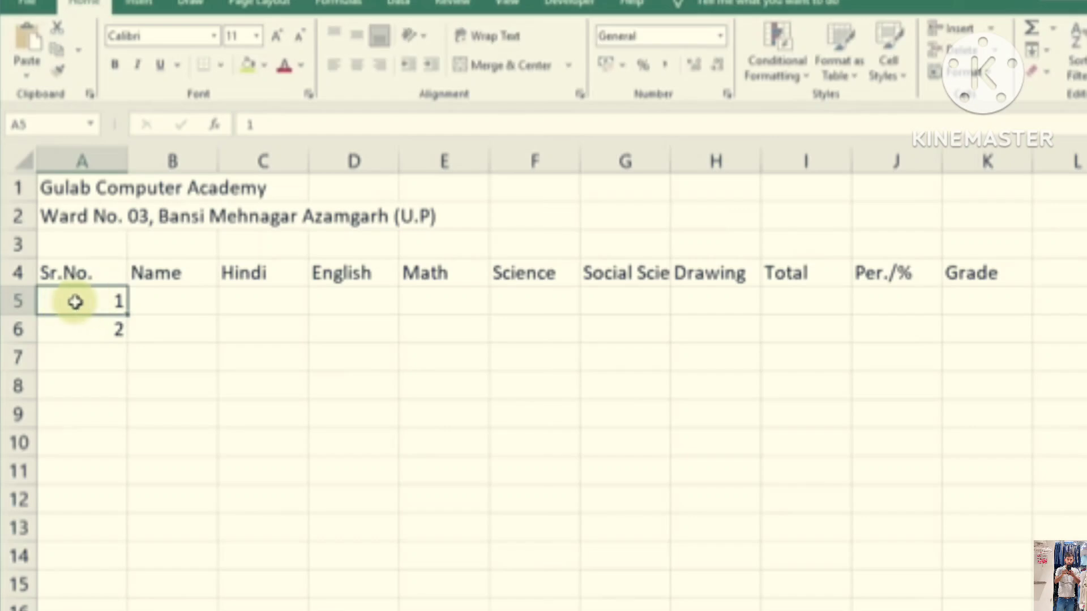
{"action": "left_click_drag", "start_coordinate": [76, 302], "coordinate": [73, 325]}
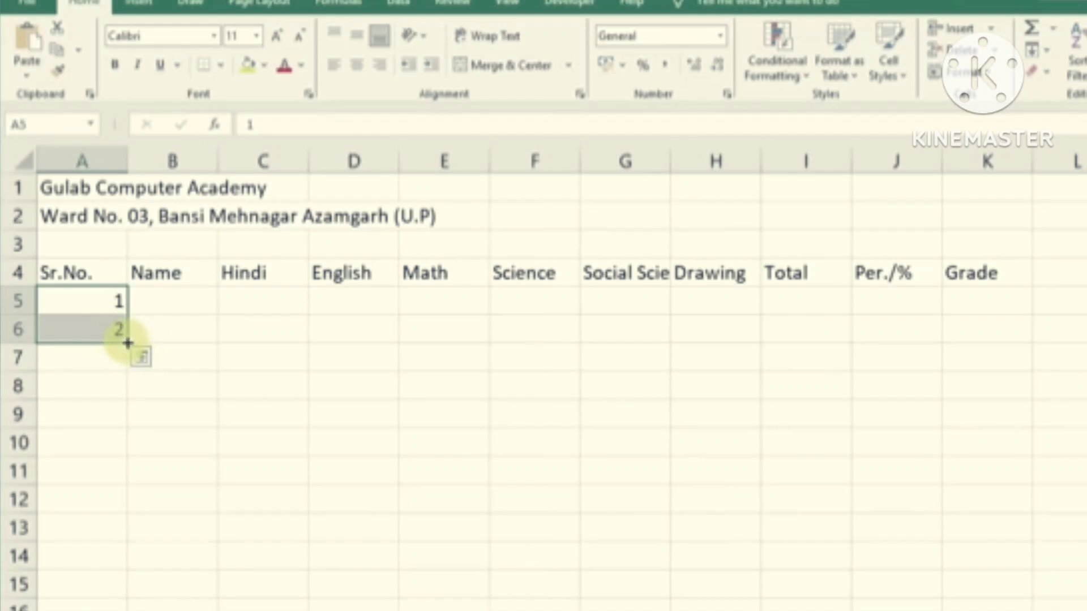
{"action": "left_click_drag", "start_coordinate": [127, 343], "coordinate": [123, 562]}
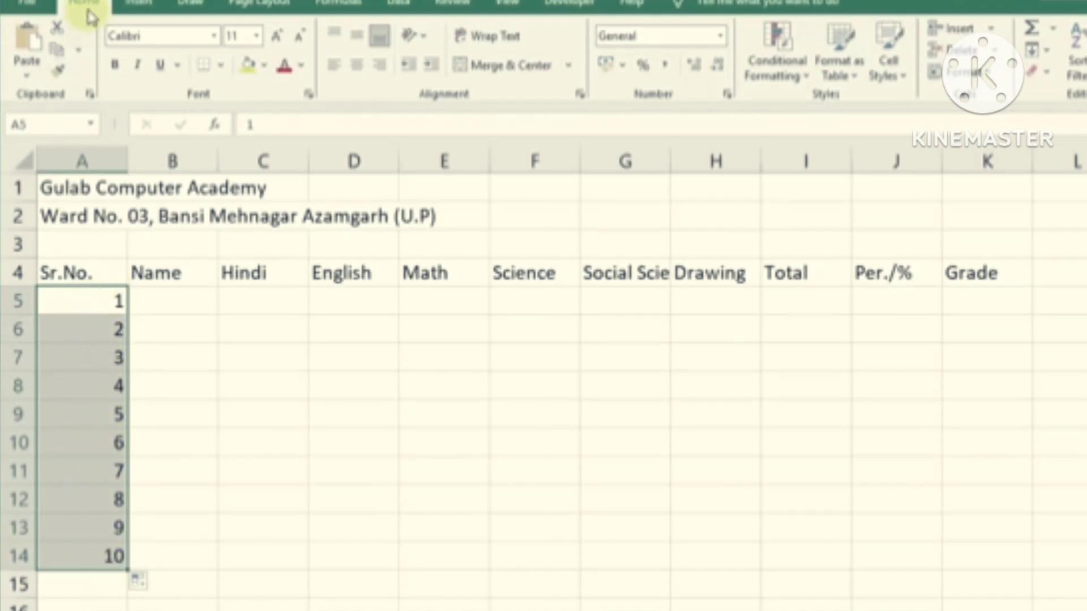
{"action": "left_click", "coordinate": [358, 65]}
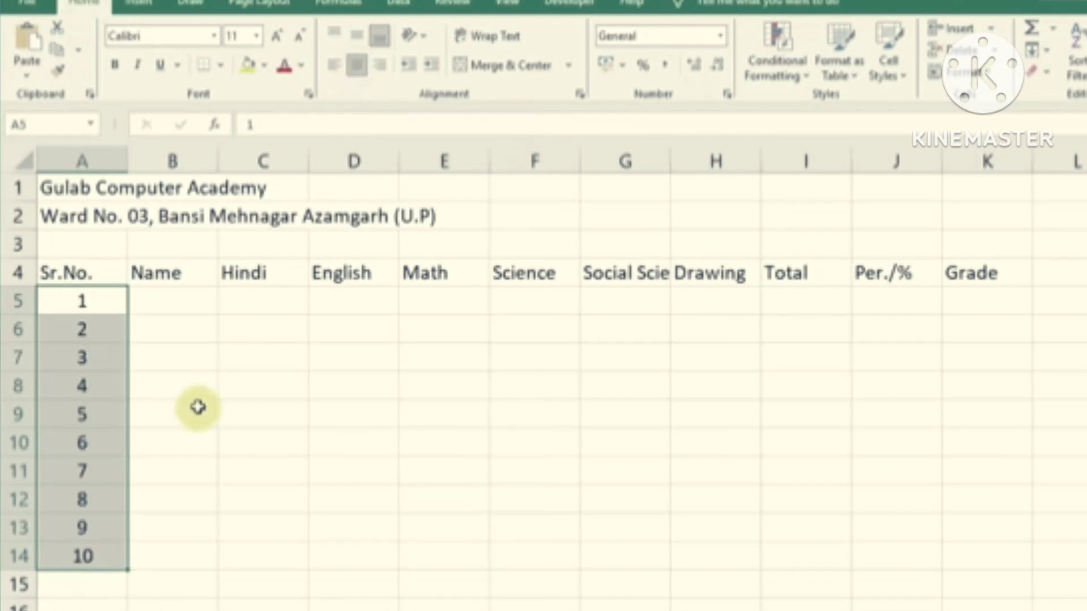
Enter the ten student names down the Name column in B5:B14
{"action": "left_click", "coordinate": [184, 303]}
{"action": "left_click_drag", "start_coordinate": [182, 297], "coordinate": [185, 557]}
{"action": "left_click", "coordinate": [182, 301]}
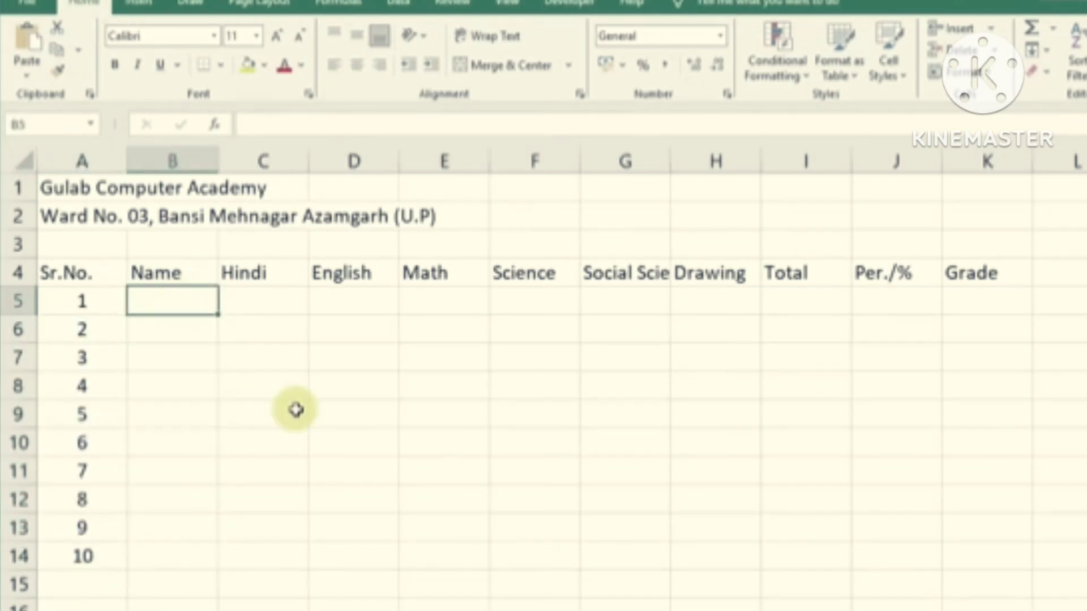
{"action": "type", "text": "Harish"}
{"action": "key", "text": "Return"}
{"action": "type", "text": "Pooja"}
{"action": "key", "text": "Return"}
{"action": "type", "text": "Mohan"}
{"action": "key", "text": "Return"}
{"action": "type", "text": "Kushum"}
{"action": "key", "text": "Return"}
{"action": "type", "text": "Priti"}
{"action": "key", "text": "Return"}
{"action": "type", "text": "Mukesh"}
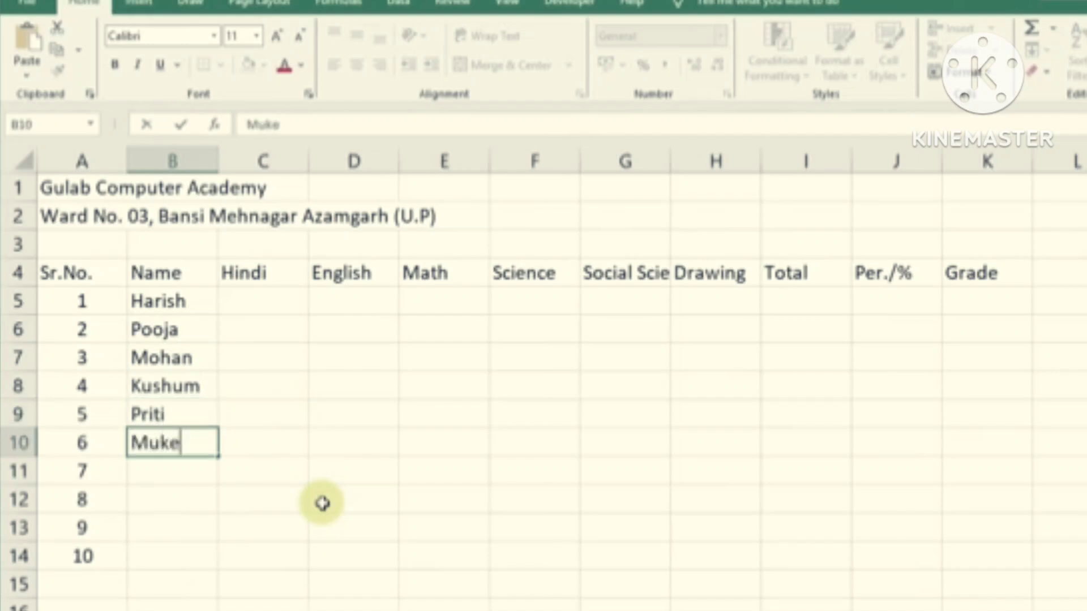
{"action": "key", "text": "Return"}
{"action": "key", "text": "Return"}
{"action": "type", "text": "Khushi"}
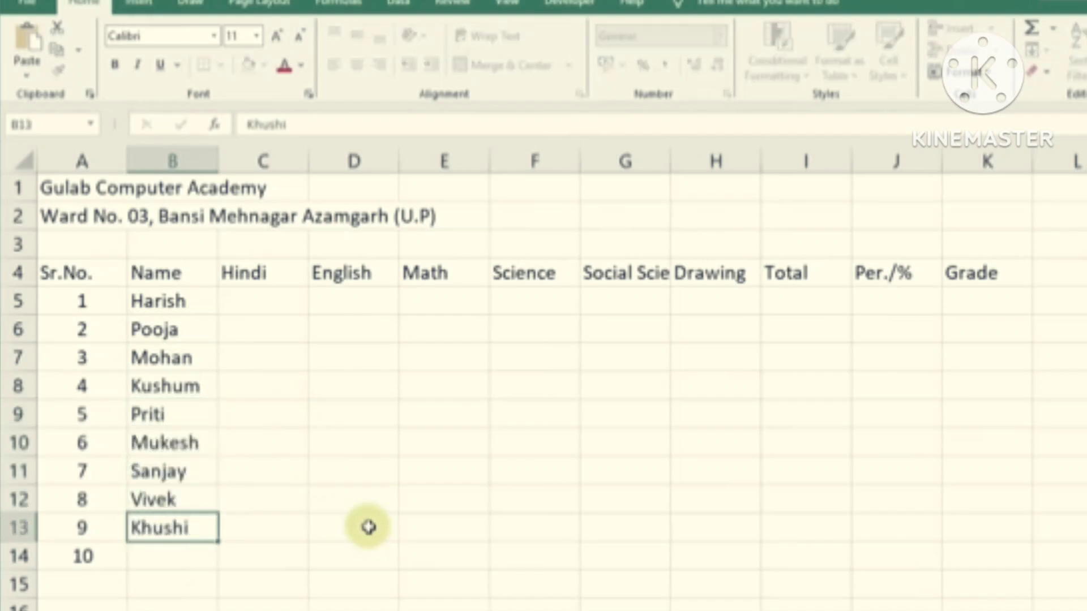
{"action": "key", "text": "Return"}
{"action": "type", "text": "Ravi"}
{"action": "left_click_drag", "start_coordinate": [182, 300], "coordinate": [213, 546]}
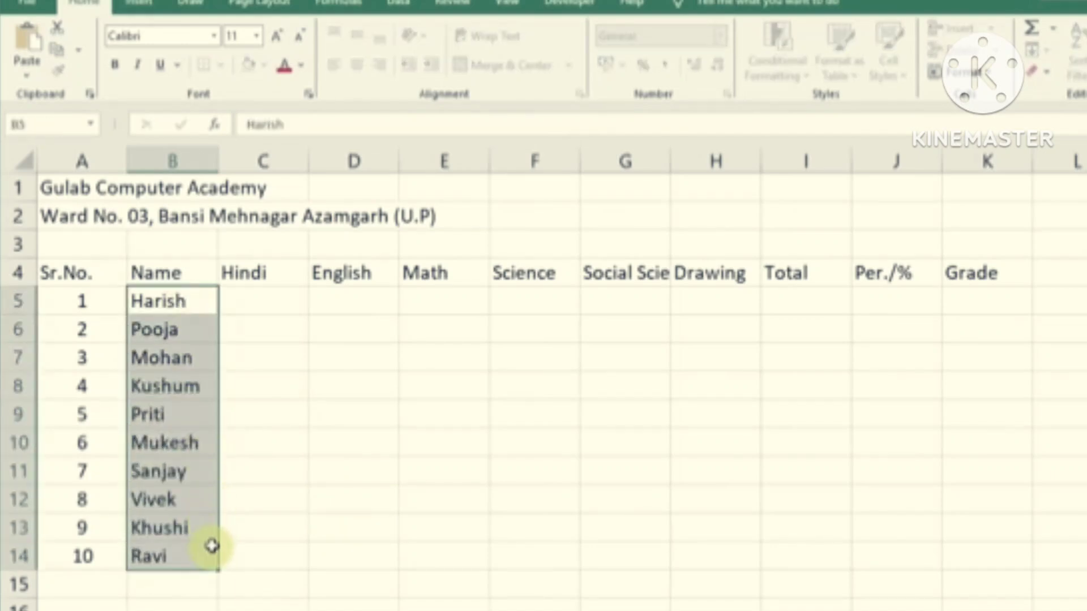
{"action": "left_click", "coordinate": [187, 396]}
{"action": "left_click_drag", "start_coordinate": [181, 303], "coordinate": [210, 554]}
Enter the ten Hindi marks in column C and the English marks in column D
{"action": "left_click", "coordinate": [265, 303]}
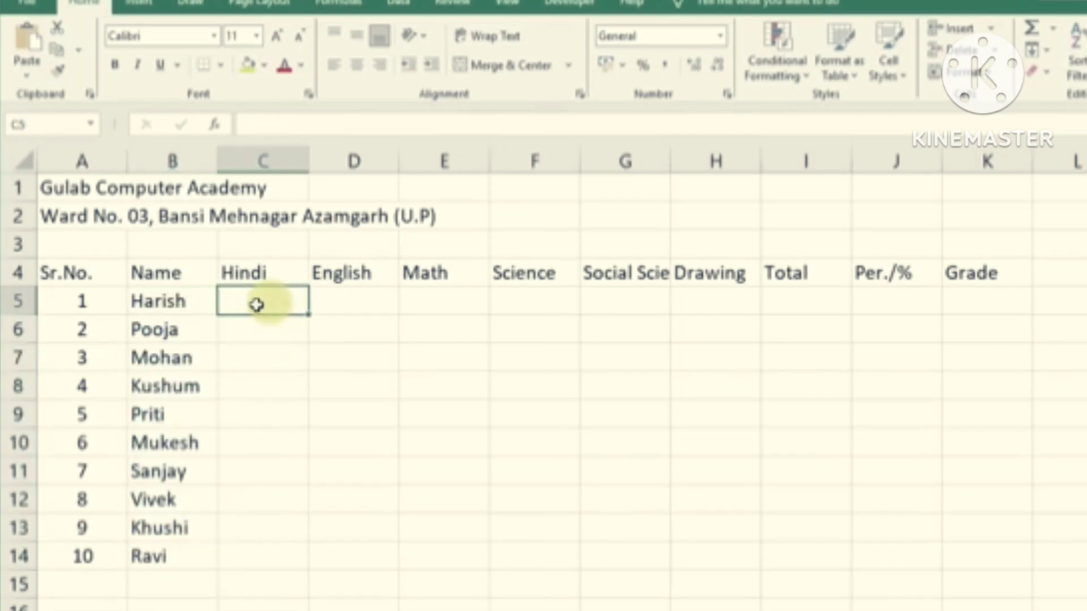
{"action": "left_click_drag", "start_coordinate": [269, 303], "coordinate": [712, 551]}
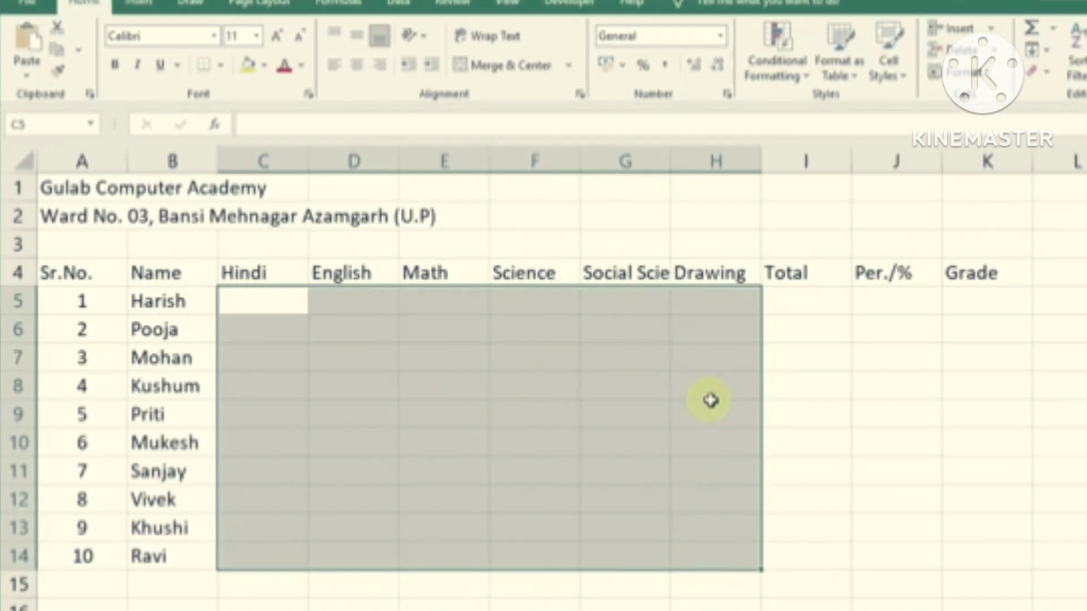
{"action": "left_click", "coordinate": [266, 306]}
{"action": "type", "text": "36 56 45 66 98 56 32 36 55 45"}
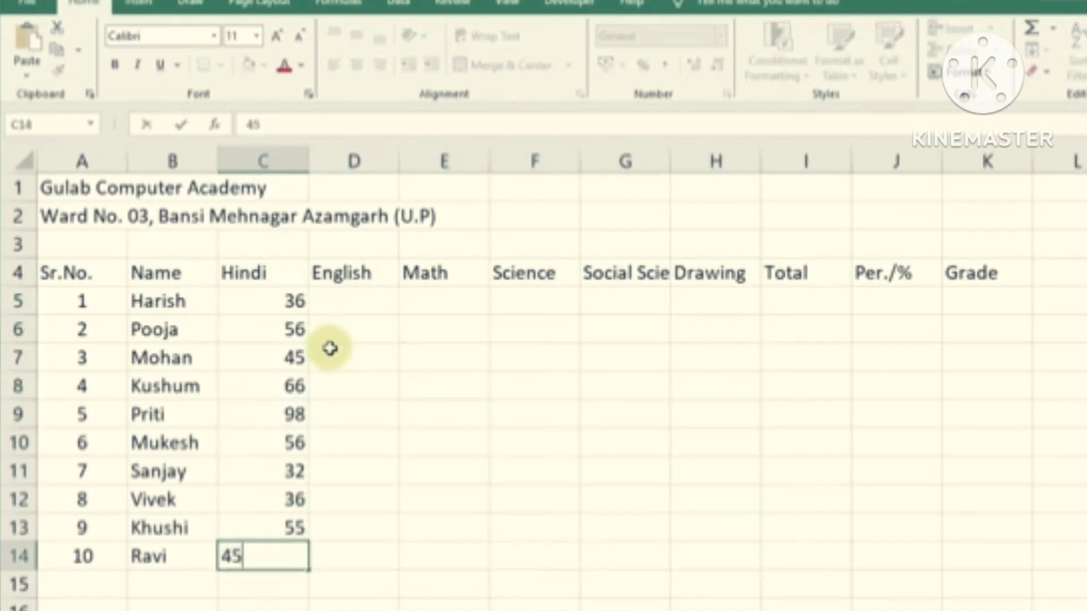
{"action": "left_click", "coordinate": [368, 300]}
{"action": "type", "text": "54 87 65 45 69 78 54 66 78 45"}
Enter the marks for the remaining subjects through Drawing in columns E to H
{"action": "left_click", "coordinate": [444, 302]}
{"action": "type", "text": "38\t48"}
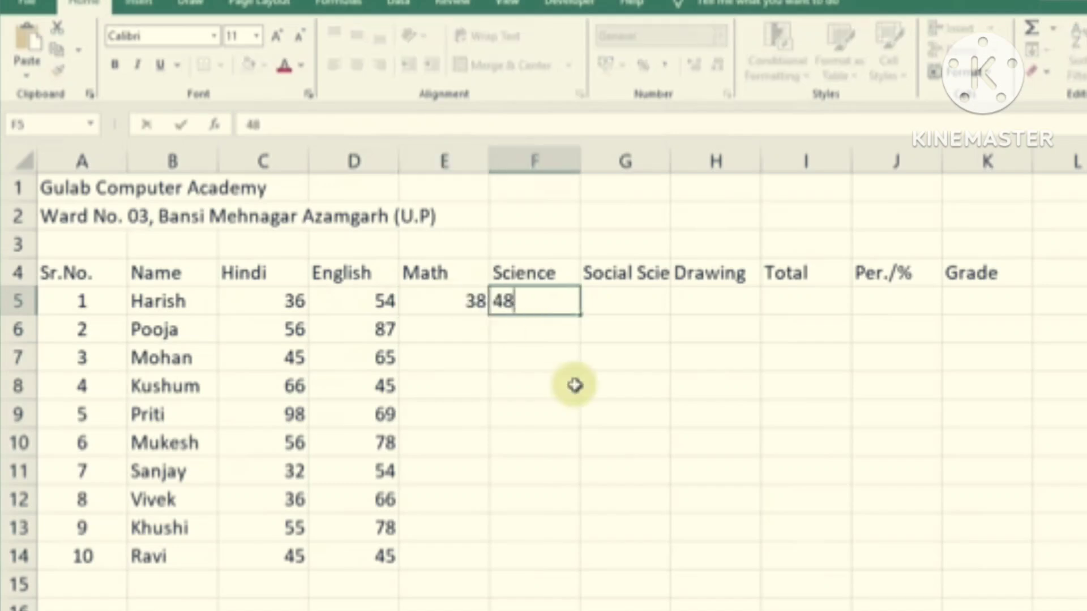
{"action": "type", "text": "\t78\t47 45"}
{"action": "key", "text": "Left"}
{"action": "type", "text": "45"}
{"action": "key", "text": "Left"}
{"action": "type", "text": "87"}
{"action": "key", "text": "Left"}
{"action": "type", "text": "48"}
{"action": "key", "text": "Left"}
{"action": "key", "text": "Right"}
{"action": "key", "text": "Down"}
{"action": "type", "text": "69 56 89 54 86 78 54 53\t85"}
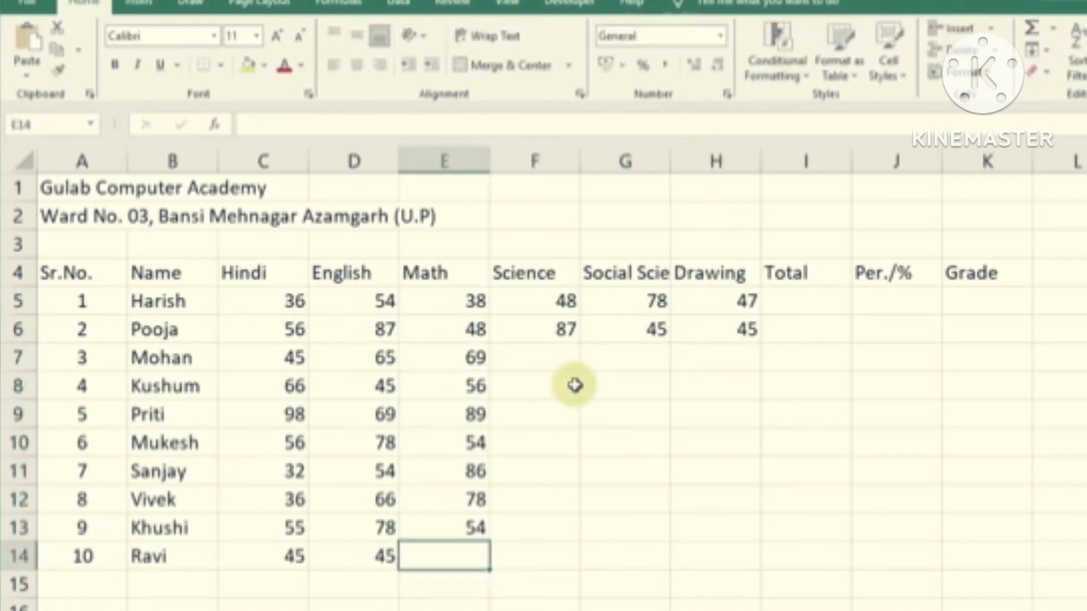
{"action": "type", "text": "78"}
{"action": "key", "text": "Up"}
{"action": "type", "text": "47"}
{"action": "key", "text": "Up"}
{"action": "type", "text": "34"}
{"action": "key", "text": "Right"}
{"action": "type", "text": "39 37 9 45 87 95 77 85"}
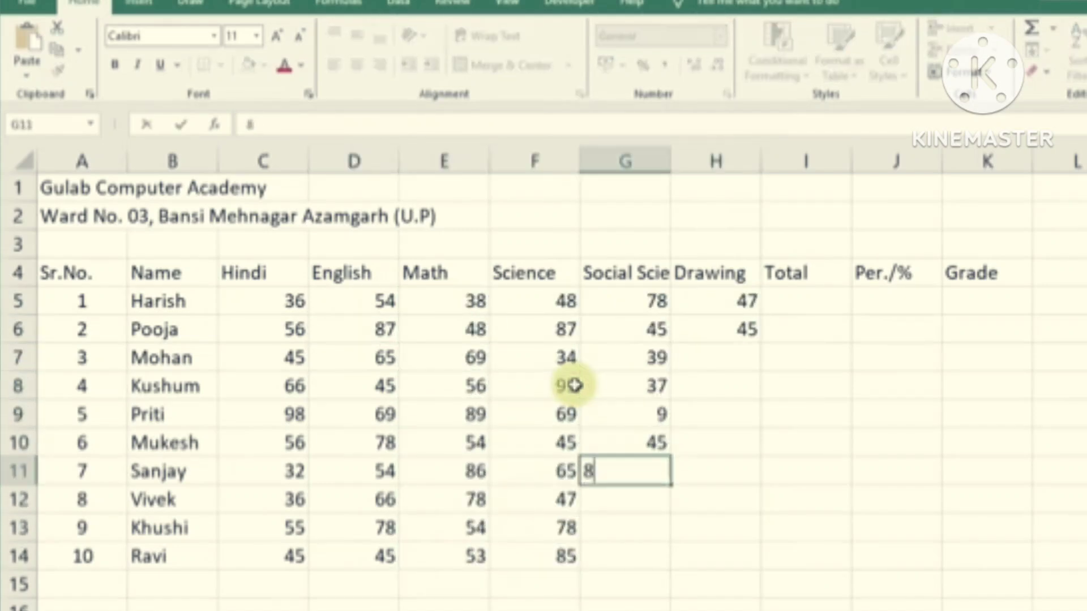
{"action": "key", "text": "Right"}
{"action": "key", "text": "Up"}
{"action": "key", "text": "Up"}
{"action": "key", "text": "Up"}
{"action": "key", "text": "Up"}
{"action": "key", "text": "Up"}
{"action": "key", "text": "Up"}
{"action": "key", "text": "Up"}
{"action": "type", "text": "98 66 57 87 63 64 68 55"}
{"action": "left_click", "coordinate": [896, 470]}
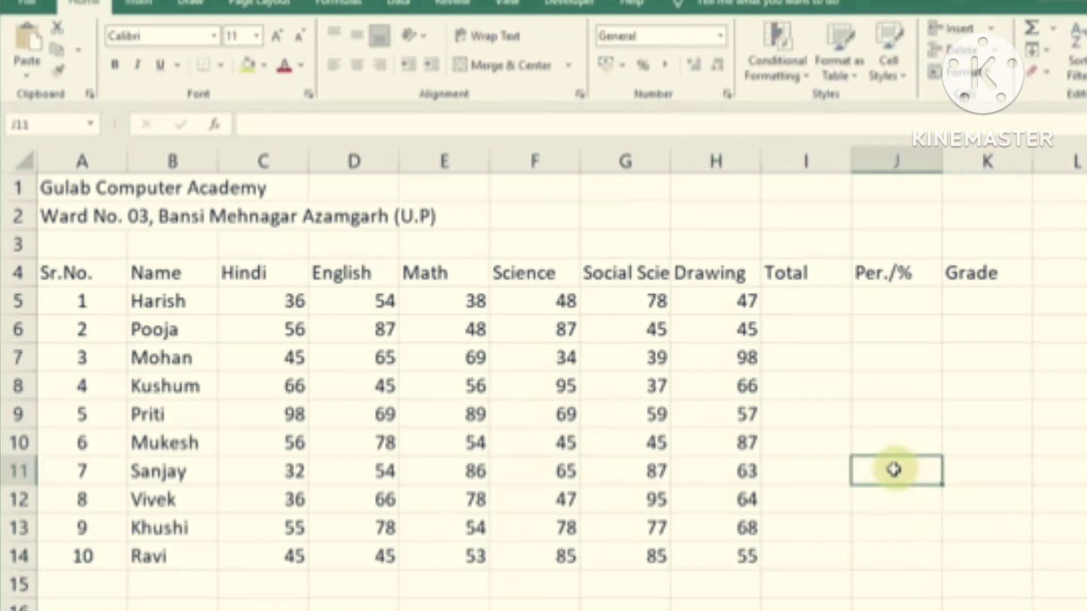
{"action": "left_click_drag", "start_coordinate": [262, 302], "coordinate": [704, 555]}
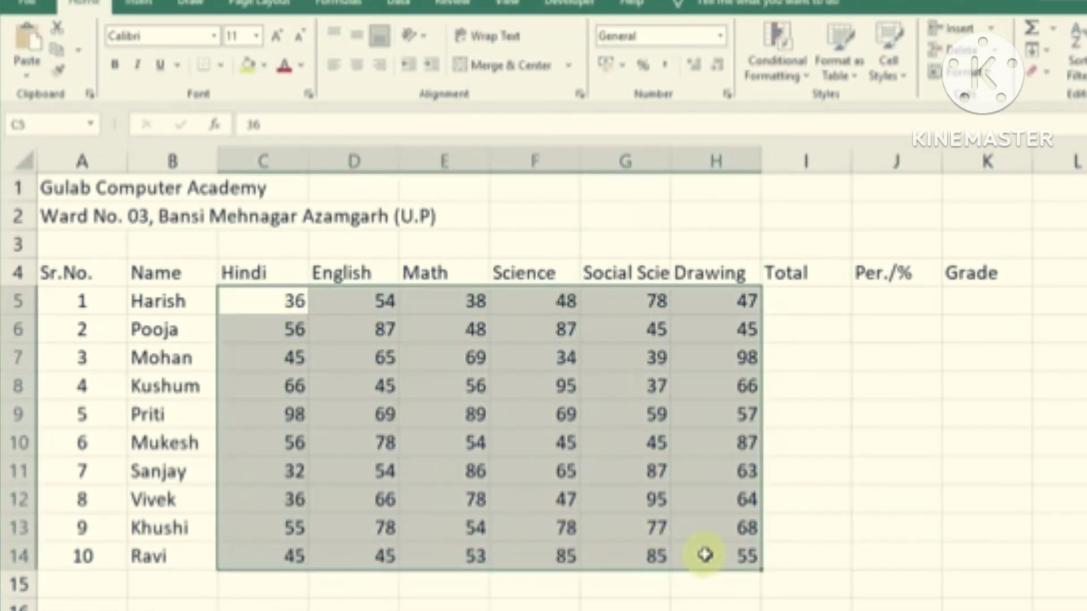
{"action": "left_click", "coordinate": [633, 446]}
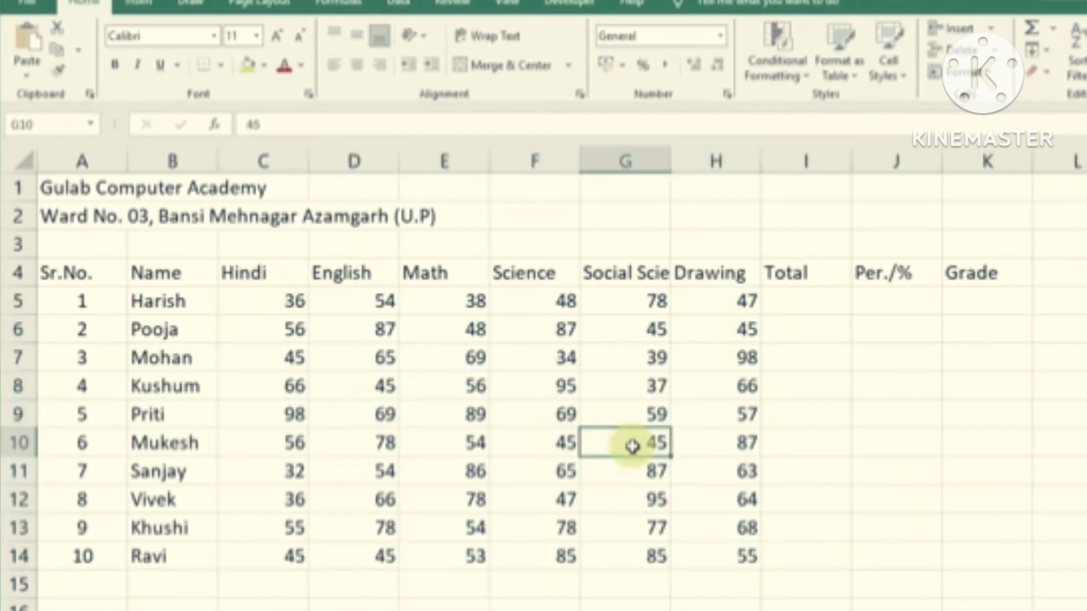
{"action": "left_click", "coordinate": [300, 304]}
{"action": "left_click", "coordinate": [351, 304]}
{"action": "left_click", "coordinate": [397, 354]}
{"action": "left_click_drag", "start_coordinate": [294, 302], "coordinate": [709, 548]}
{"action": "left_click", "coordinate": [696, 507]}
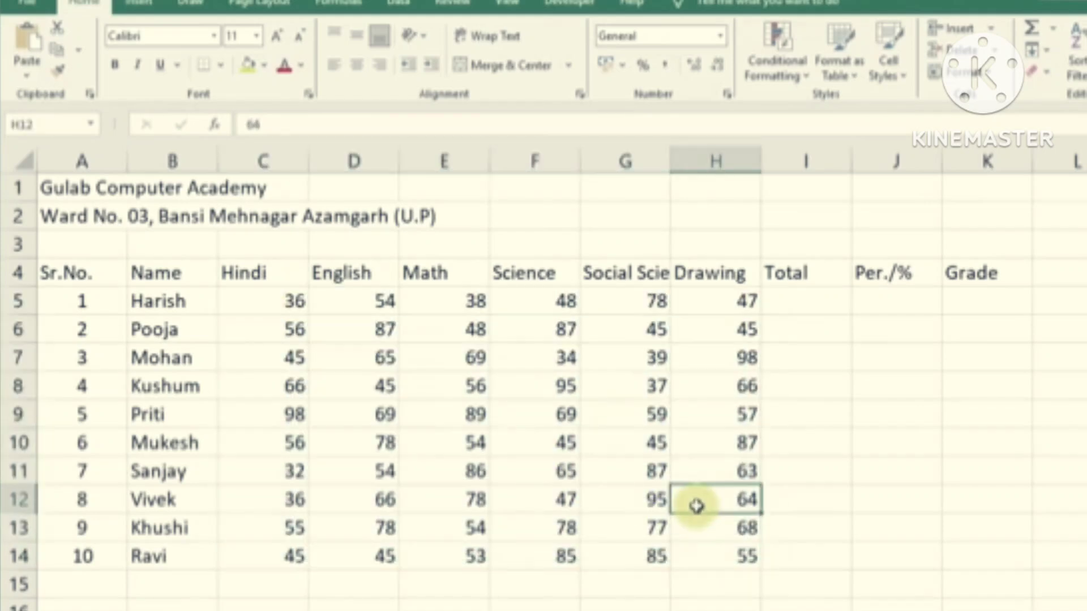
{"action": "left_click", "coordinate": [801, 278]}
{"action": "left_click", "coordinate": [879, 278]}
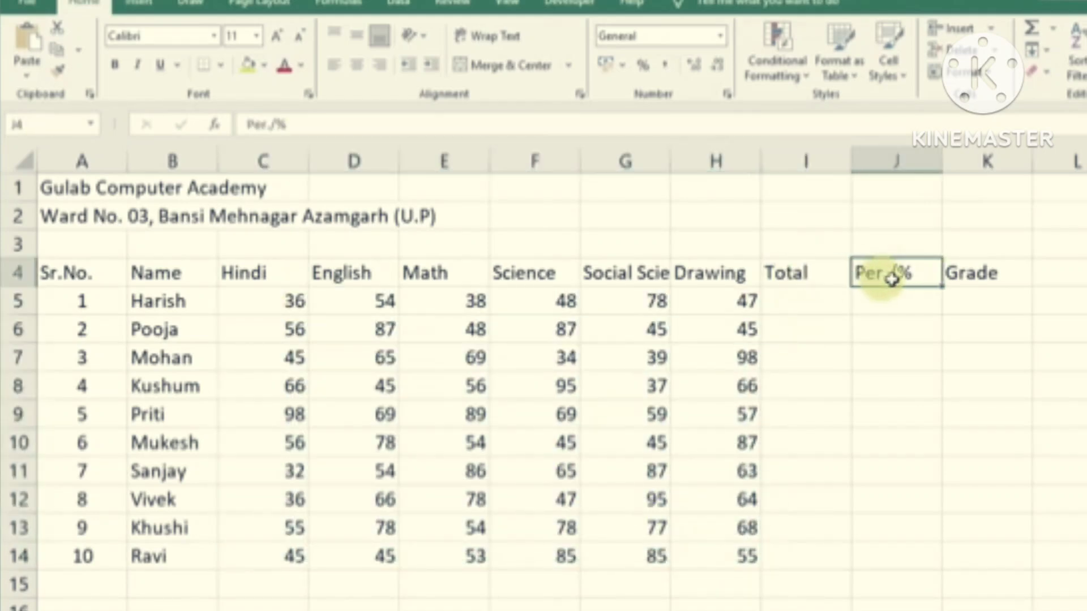
{"action": "left_click", "coordinate": [971, 274]}
{"action": "left_click_drag", "start_coordinate": [808, 299], "coordinate": [971, 553]}
{"action": "left_click", "coordinate": [970, 505]}
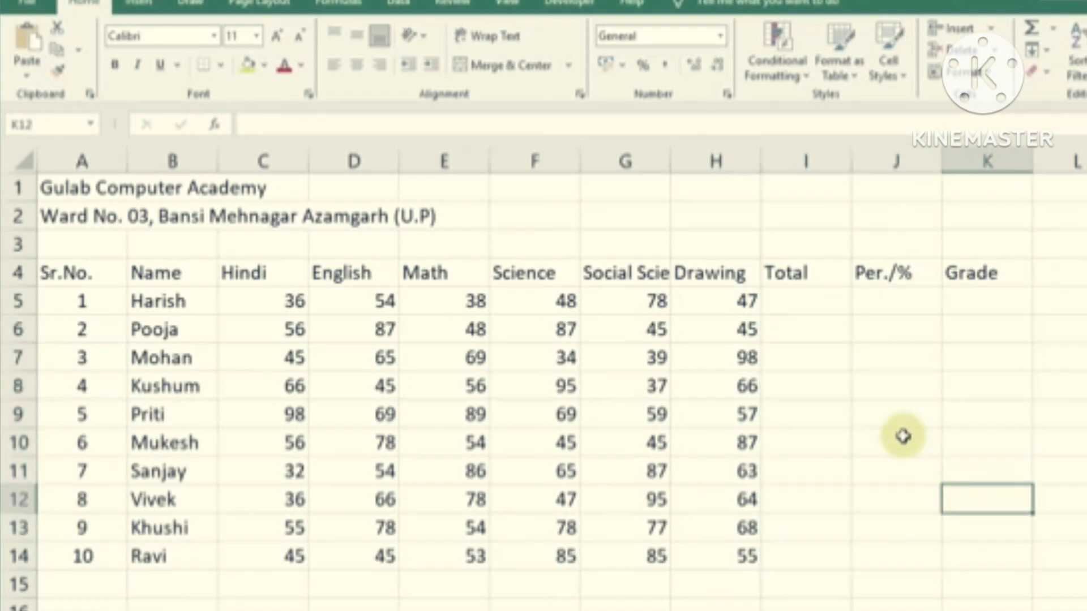
{"action": "left_click_drag", "start_coordinate": [57, 187], "coordinate": [970, 553]}
{"action": "left_click", "coordinate": [971, 527]}
{"action": "left_click", "coordinate": [804, 301]}
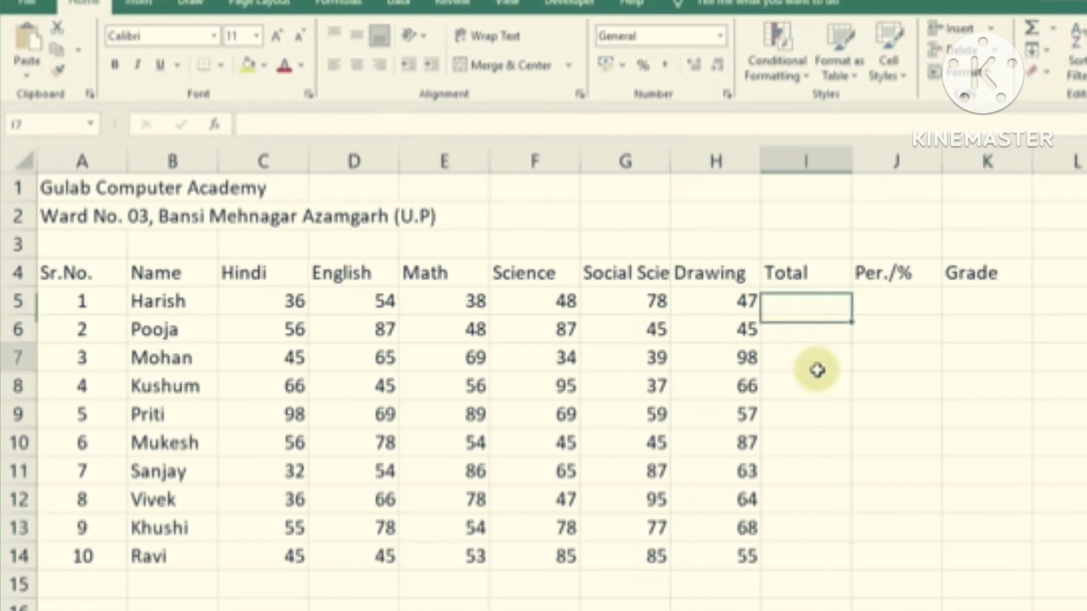
{"action": "left_click", "coordinate": [815, 358]}
{"action": "left_click", "coordinate": [796, 303]}
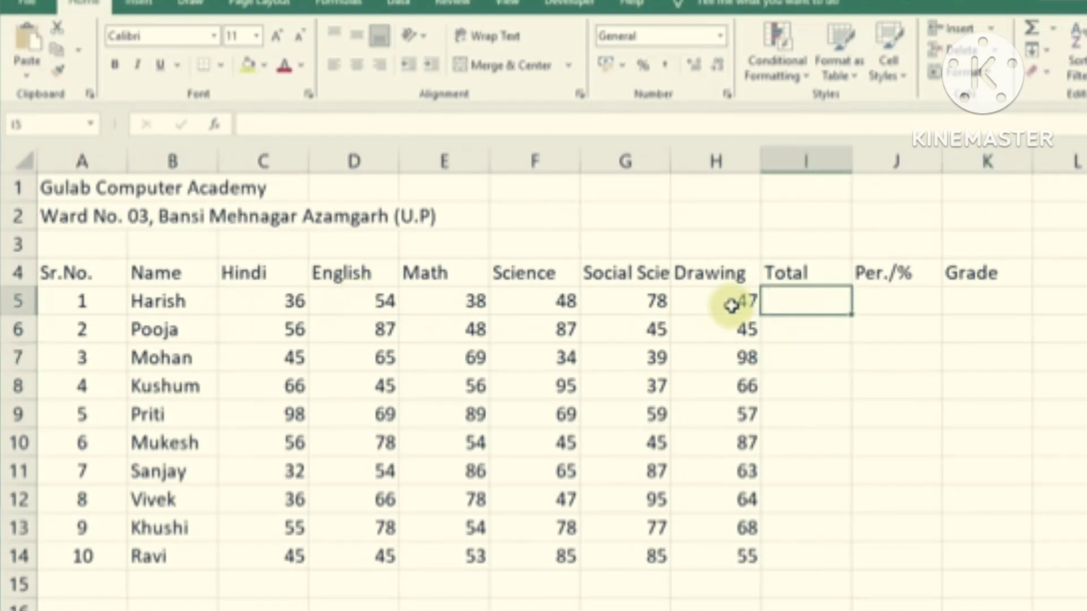
{"action": "left_click_drag", "start_coordinate": [276, 300], "coordinate": [796, 306]}
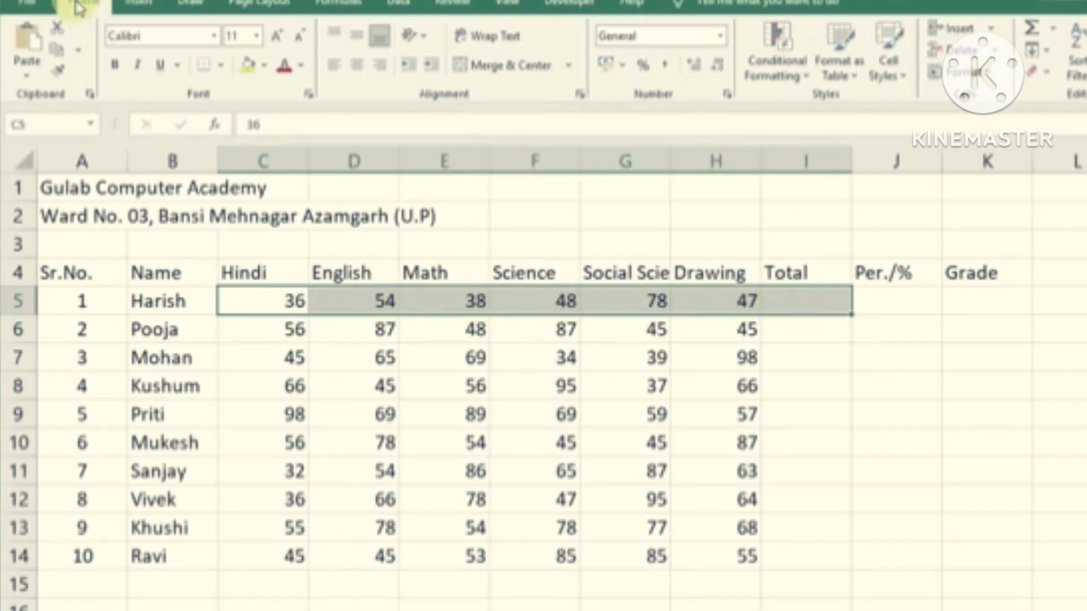
{"action": "left_click", "coordinate": [1035, 33]}
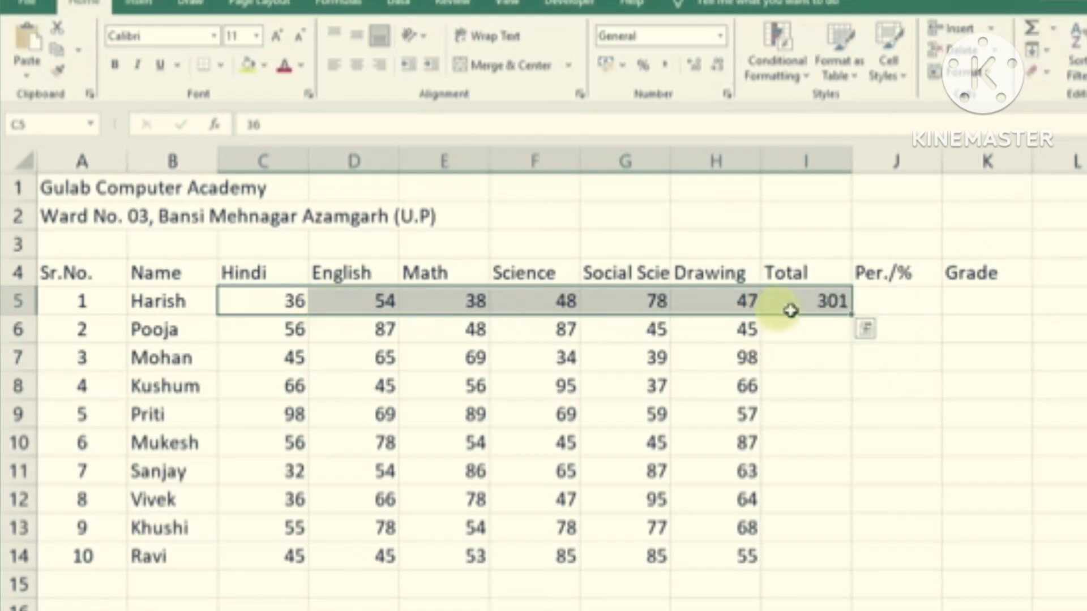
{"action": "left_click", "coordinate": [813, 309]}
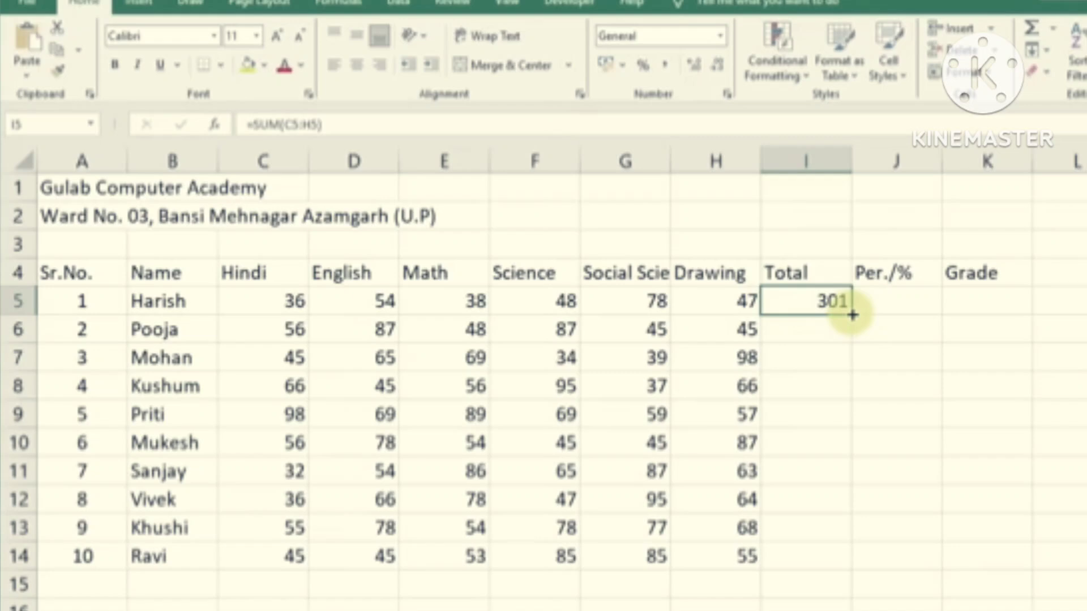
{"action": "left_click_drag", "start_coordinate": [853, 314], "coordinate": [848, 561]}
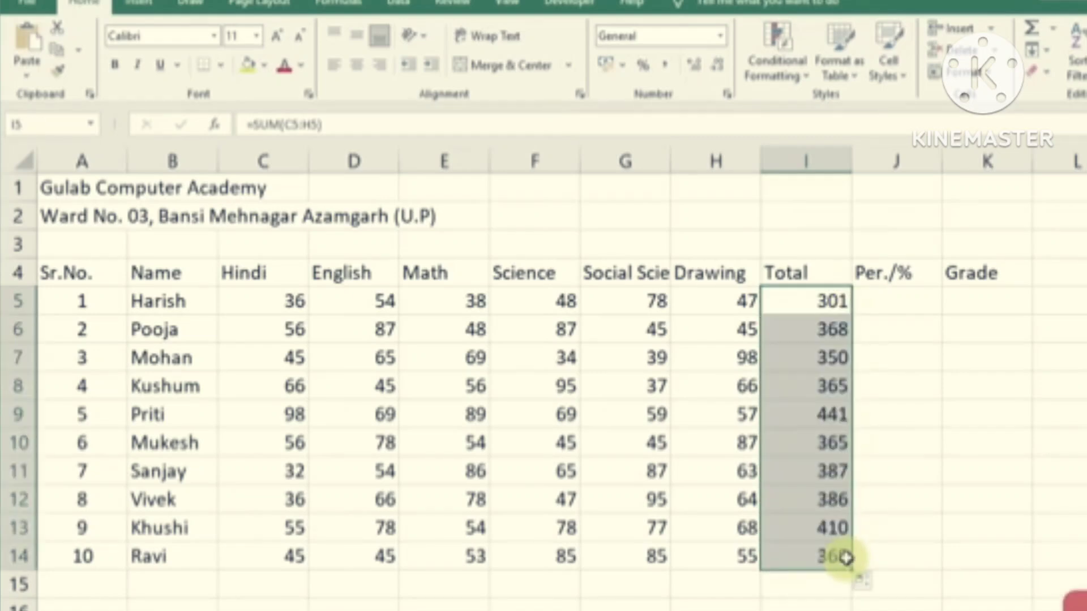
{"action": "left_click_drag", "start_coordinate": [835, 305], "coordinate": [833, 553]}
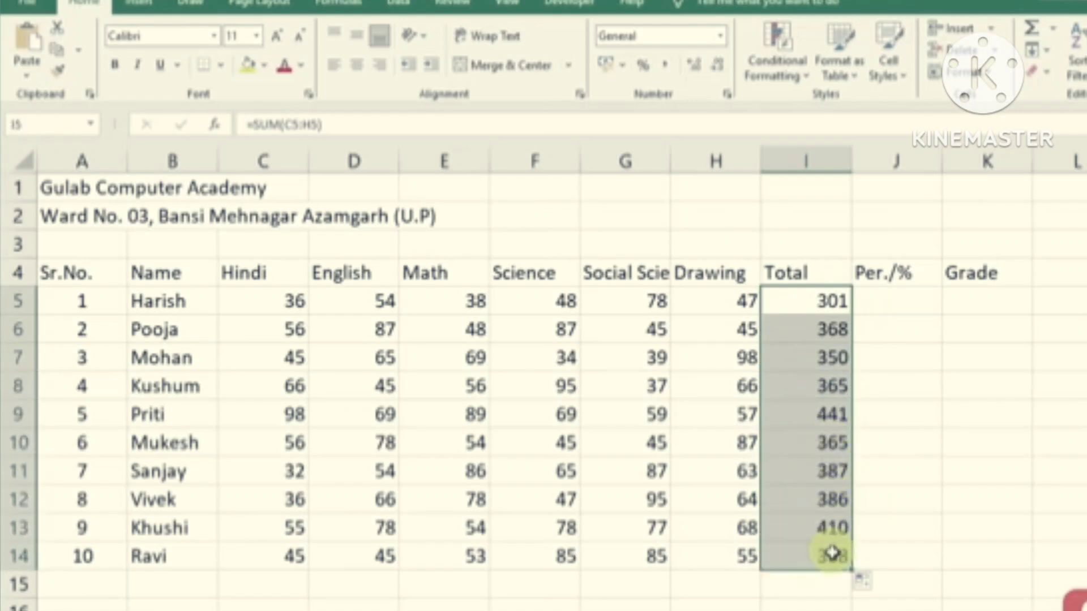
{"action": "key", "text": "ctrl+z"}
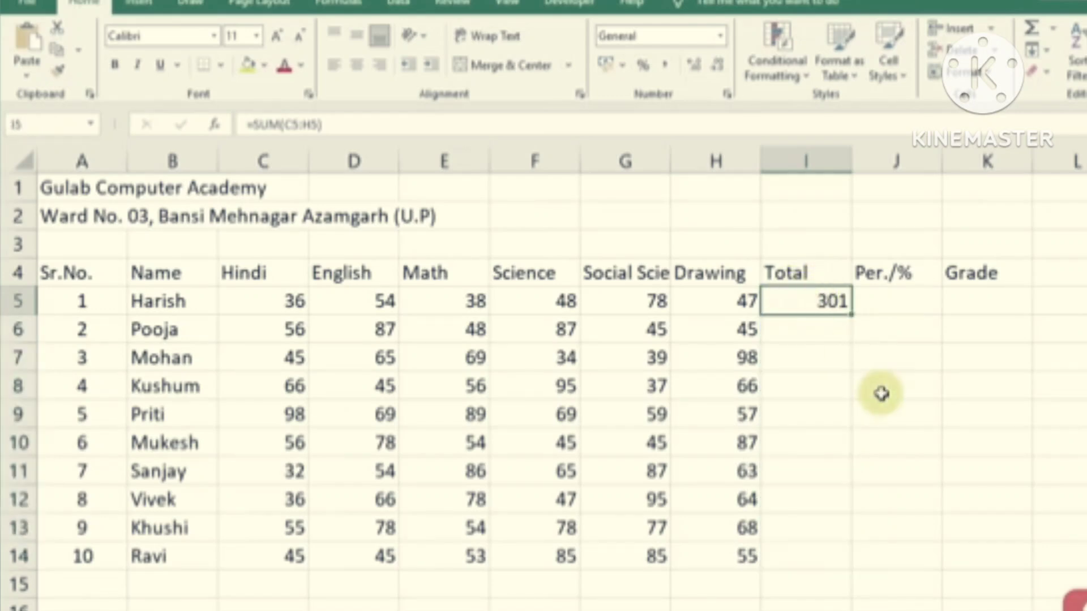
Enter =SUM(C5:H5) in I5 for the first student's total
{"action": "type", "text": "="}
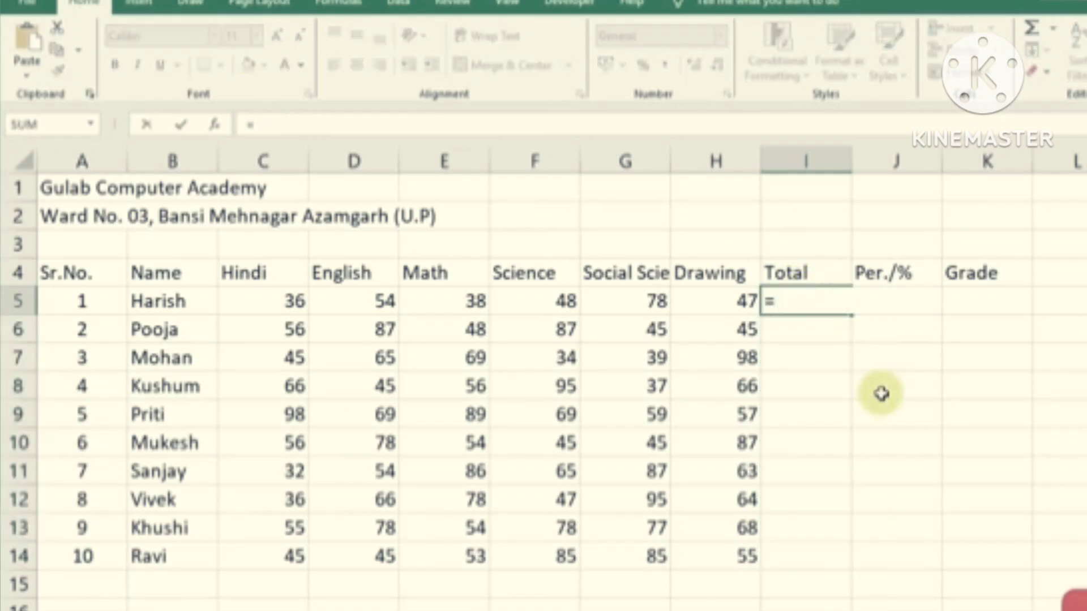
{"action": "type", "text": "sum"}
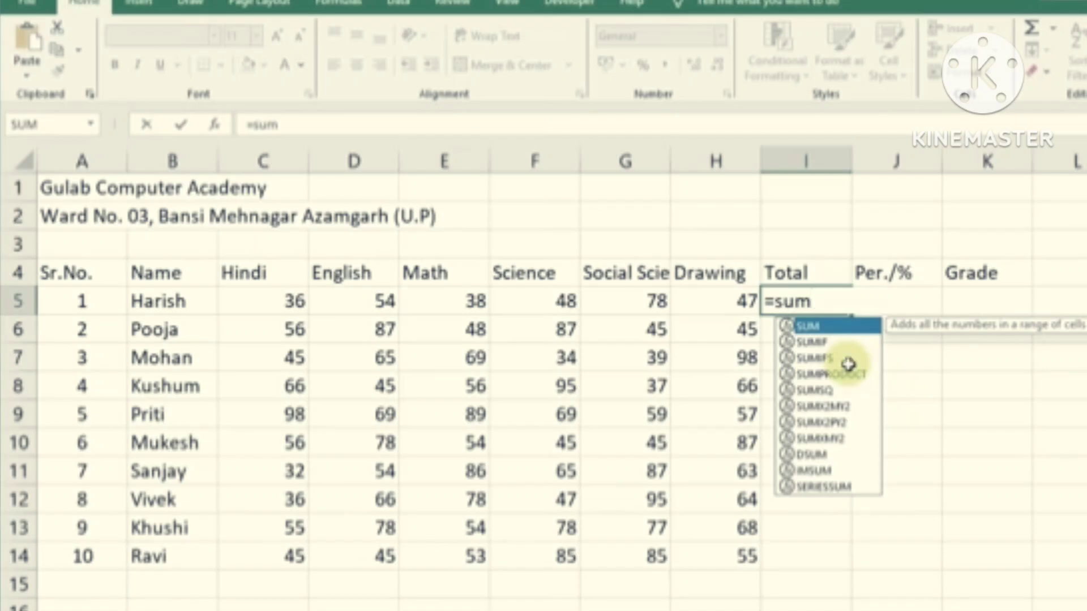
{"action": "key", "text": "Tab"}
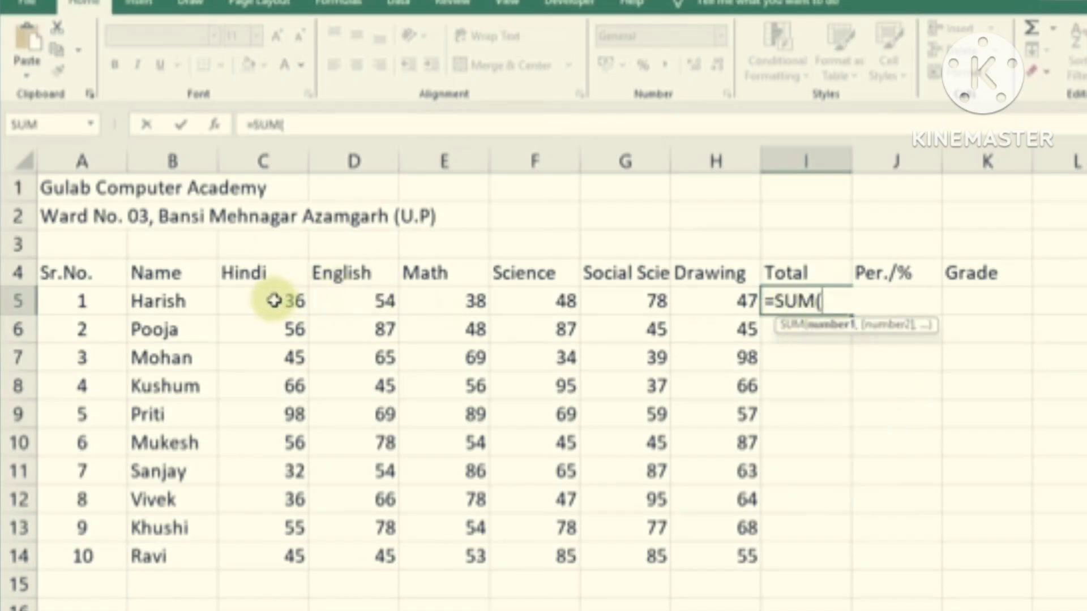
{"action": "left_click", "coordinate": [315, 303]}
{"action": "left_click_drag", "start_coordinate": [315, 303], "coordinate": [704, 308]}
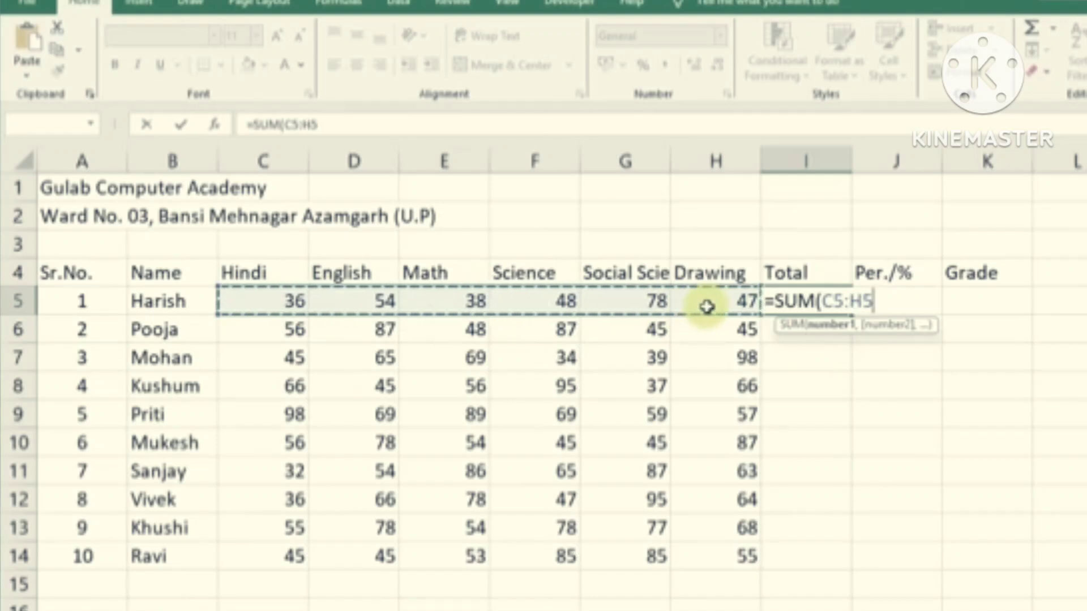
{"action": "left_click", "coordinate": [271, 300]}
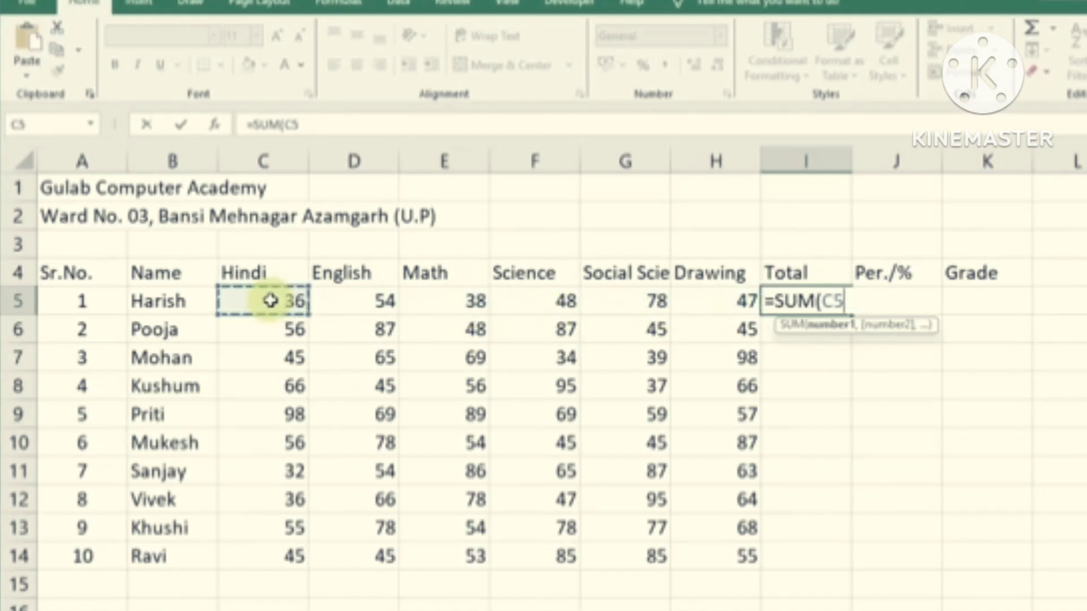
{"action": "left_click_drag", "start_coordinate": [282, 301], "coordinate": [710, 301]}
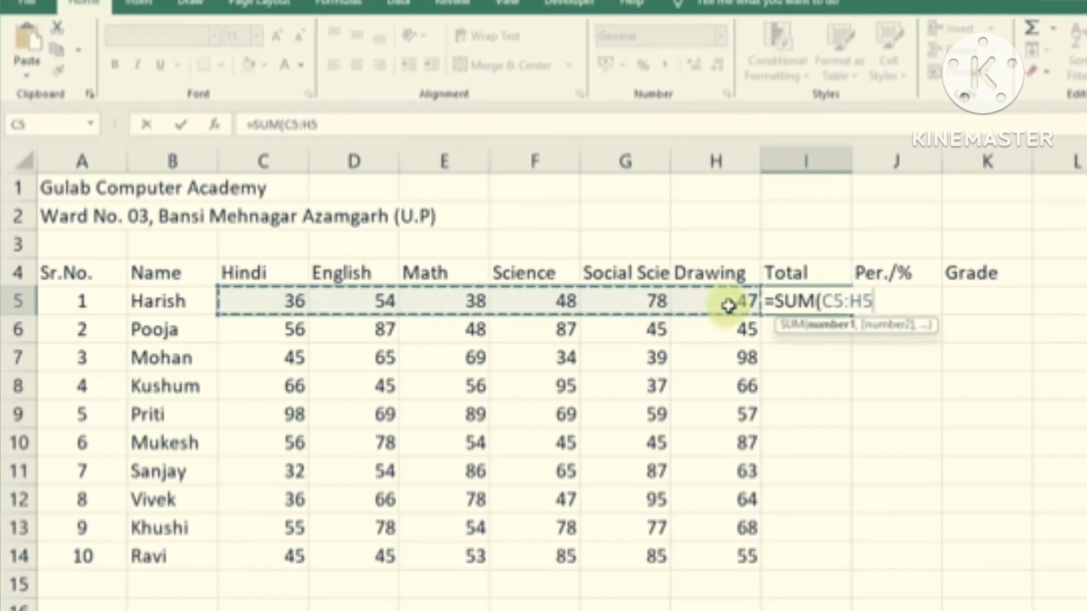
{"action": "type", "text": ")"}
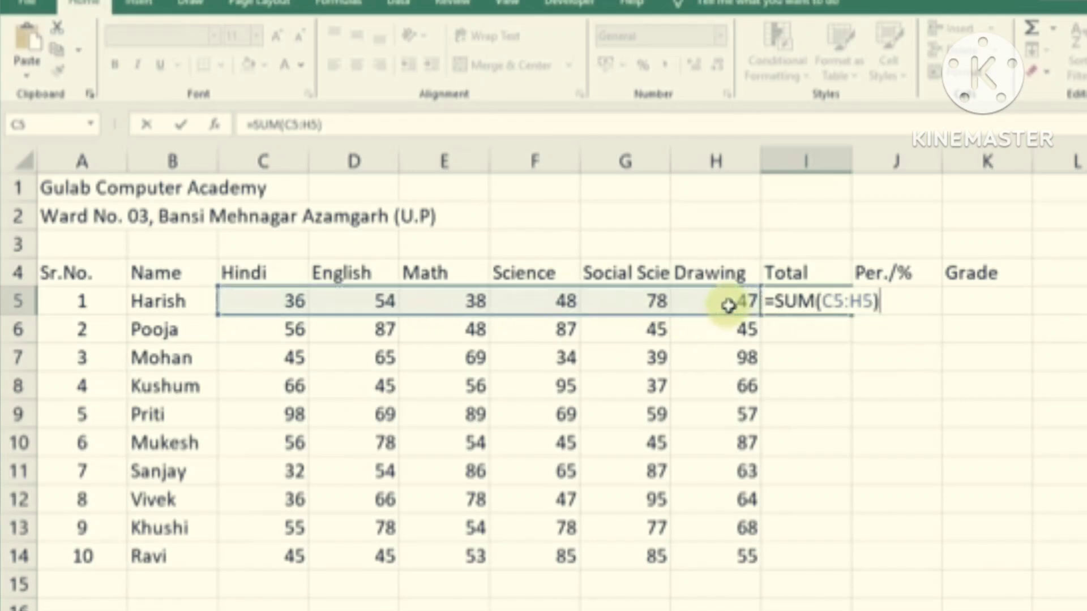
{"action": "key", "text": "Return"}
Copy the SUM formula down to I14 so all ten students have totals
{"action": "left_click", "coordinate": [807, 299]}
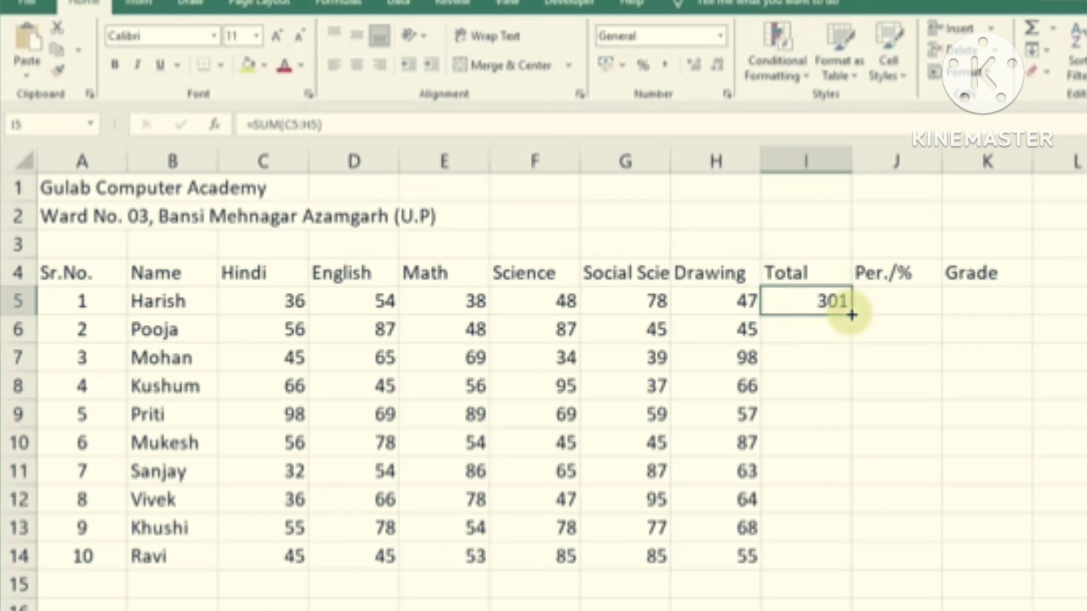
{"action": "left_click_drag", "start_coordinate": [852, 315], "coordinate": [844, 566]}
{"action": "double_click", "coordinate": [854, 313]}
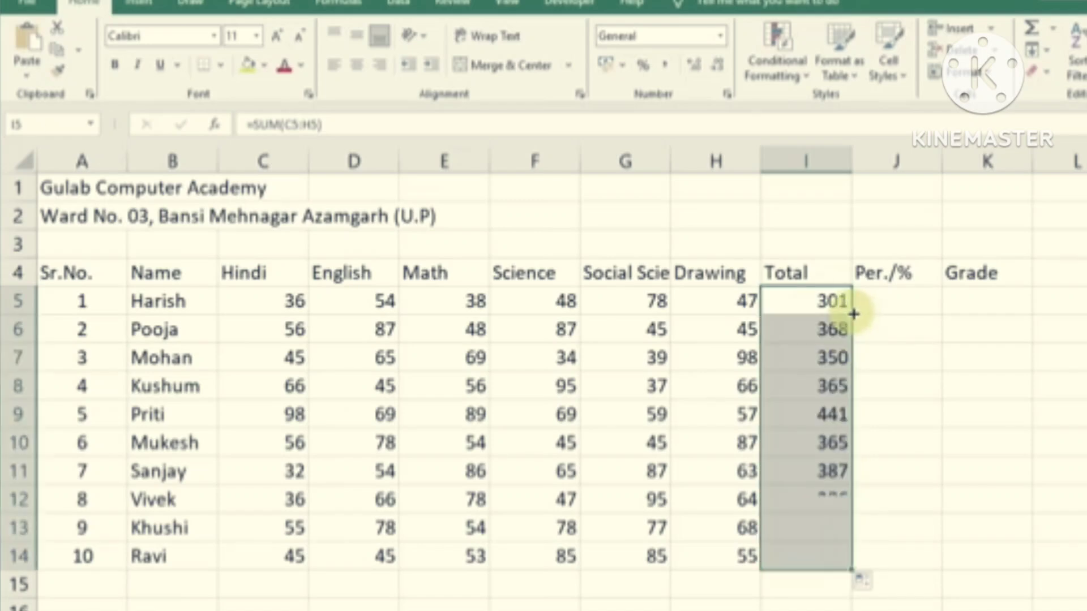
{"action": "left_click", "coordinate": [821, 451]}
{"action": "left_click", "coordinate": [977, 388]}
{"action": "left_click", "coordinate": [893, 306]}
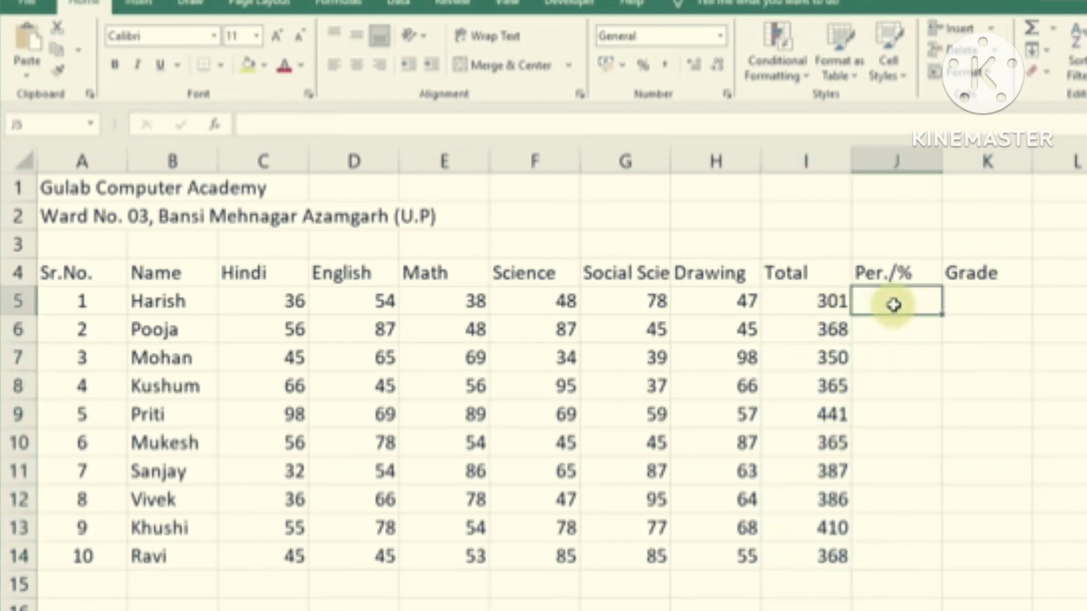
Enter the percentage formula =I5/600*100 in J5
{"action": "type", "text": "="}
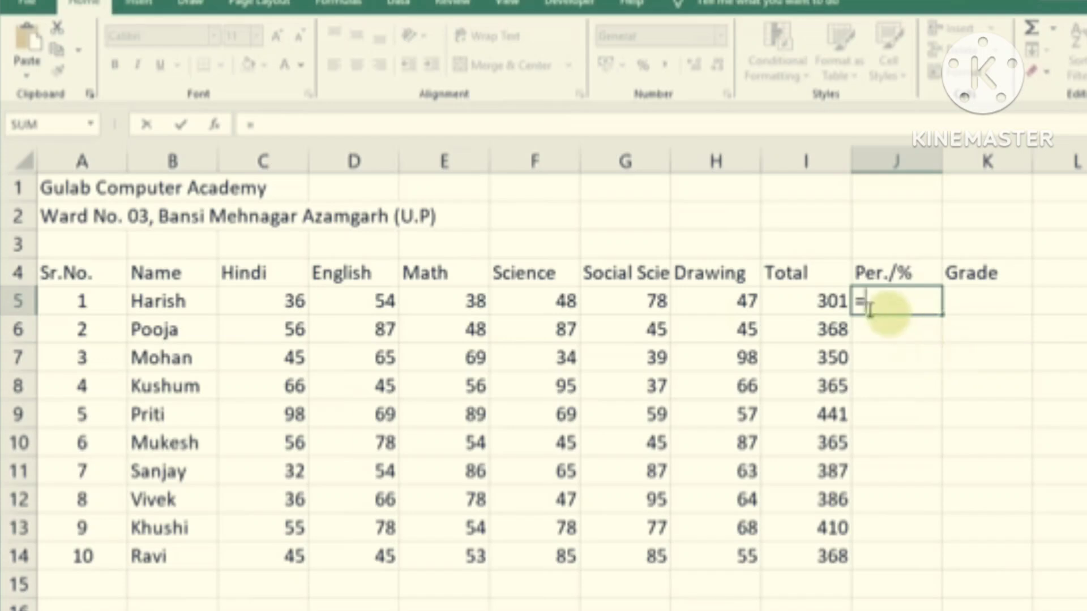
{"action": "left_click", "coordinate": [771, 300]}
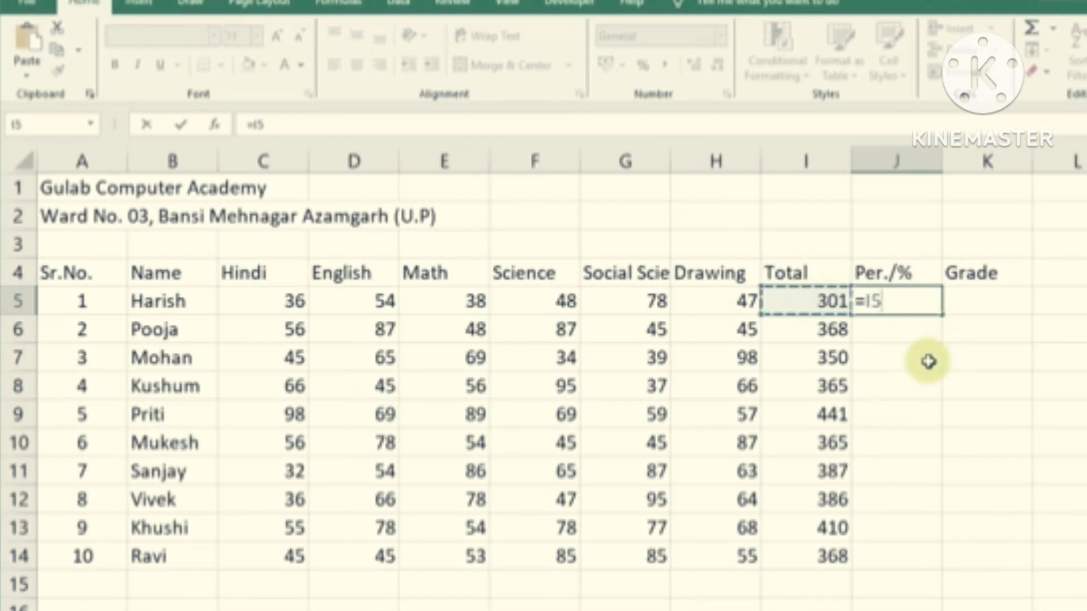
{"action": "type", "text": "/600*100"}
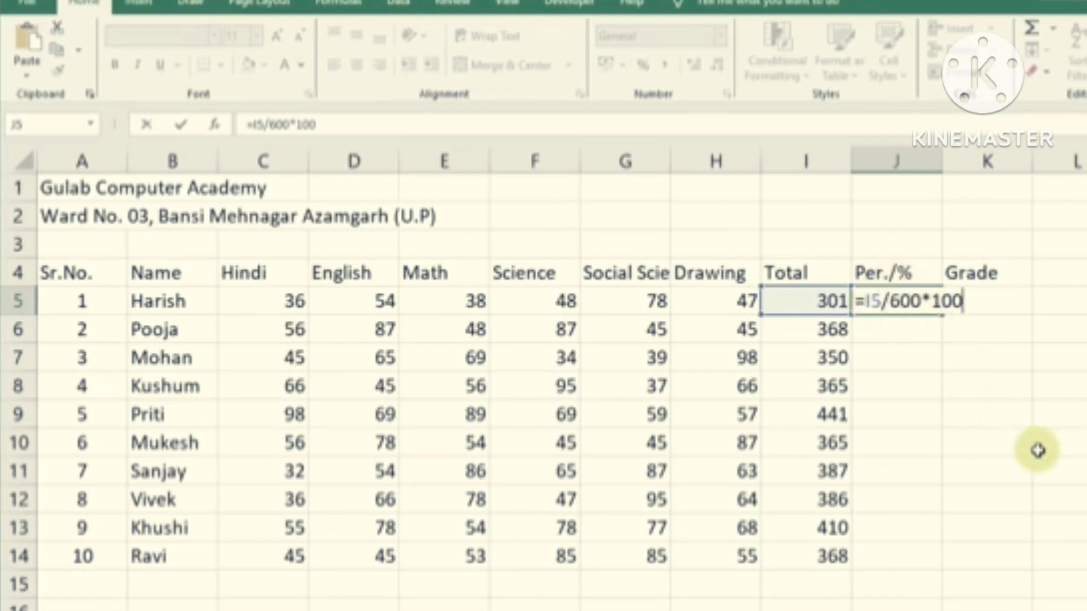
{"action": "key", "text": "Return"}
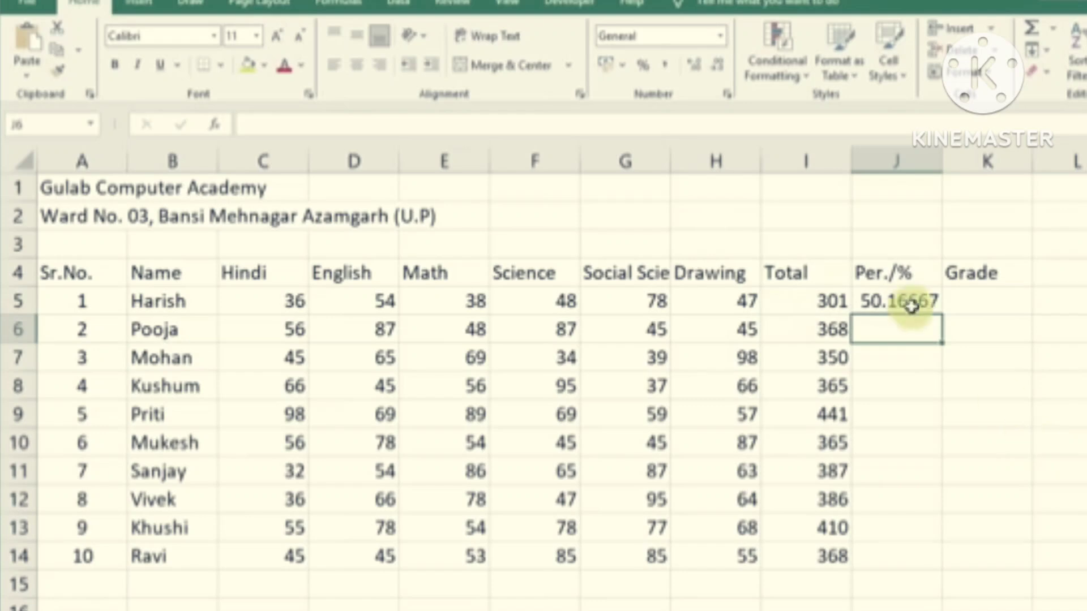
Reduce J5 to one decimal place (50.2) and fill the formula down to J14
{"action": "left_click", "coordinate": [904, 303]}
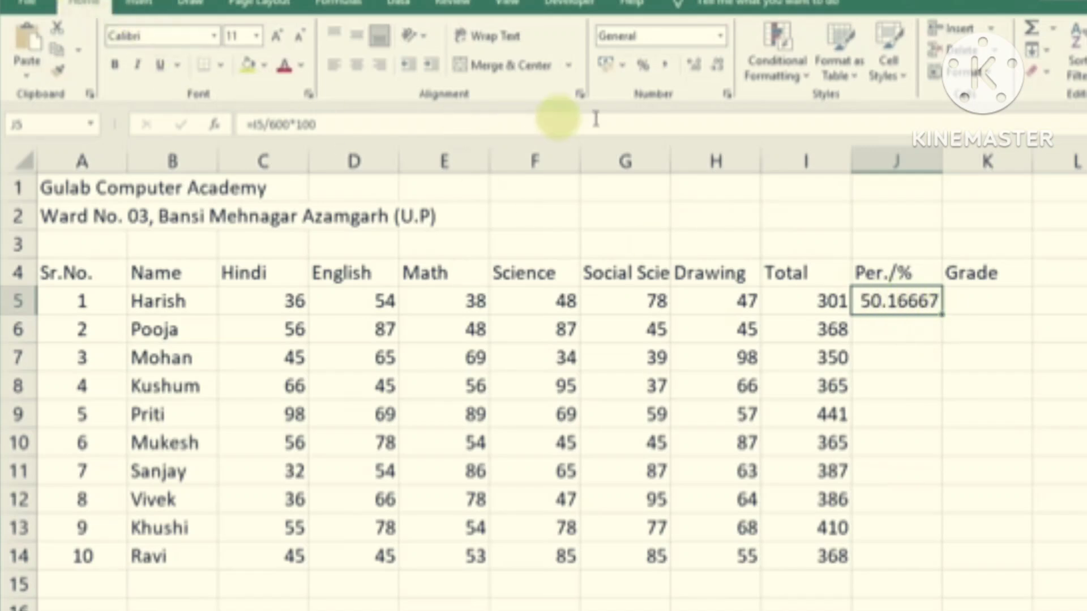
{"action": "left_click", "coordinate": [718, 72]}
{"action": "left_click", "coordinate": [718, 72]}
{"action": "left_click", "coordinate": [718, 73]}
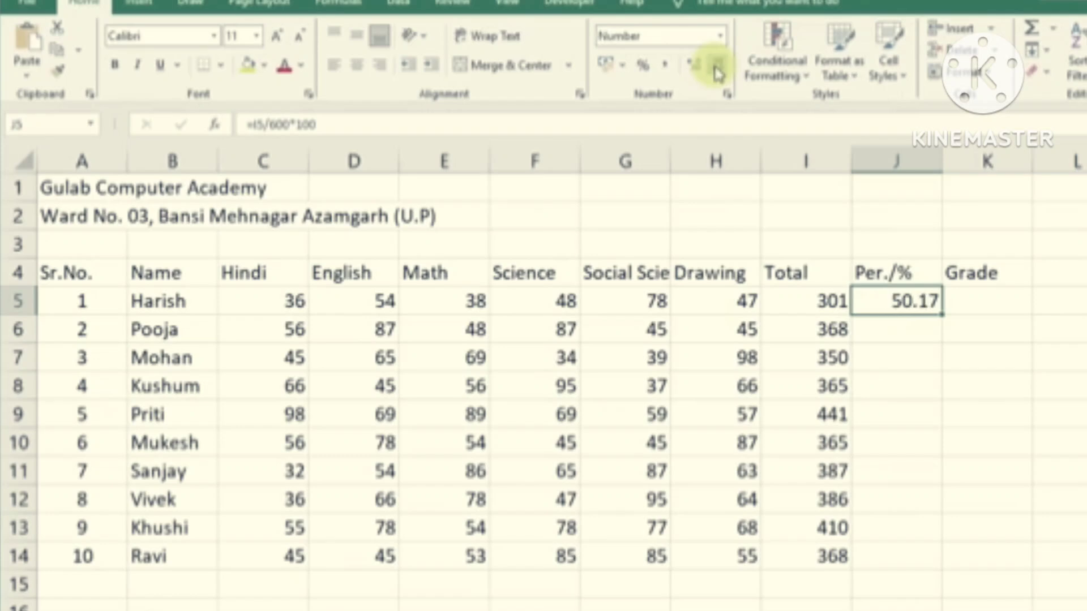
{"action": "left_click", "coordinate": [718, 72]}
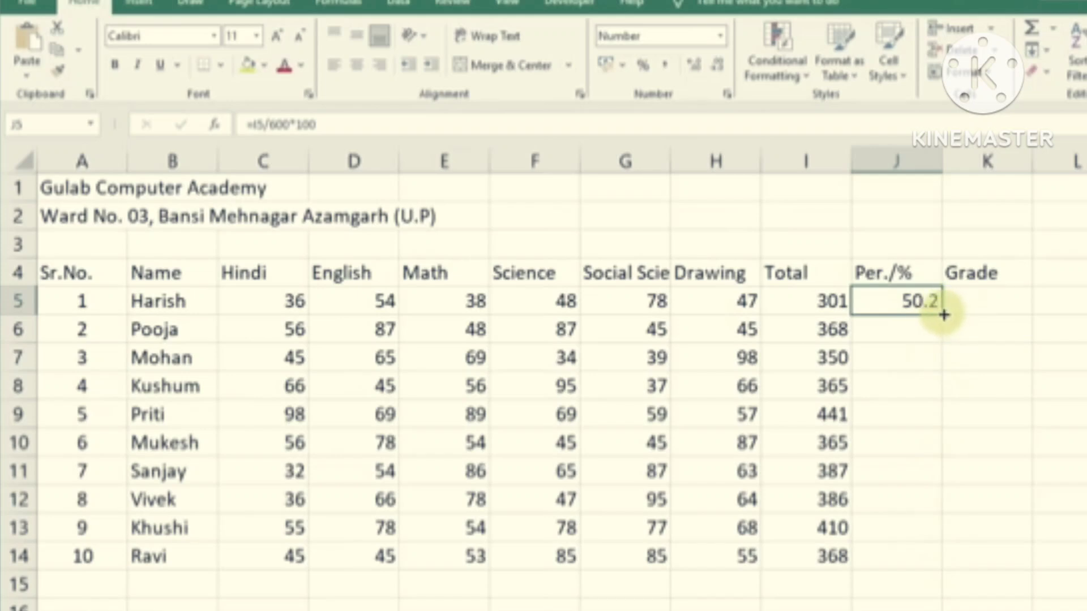
{"action": "left_click_drag", "start_coordinate": [944, 315], "coordinate": [960, 563]}
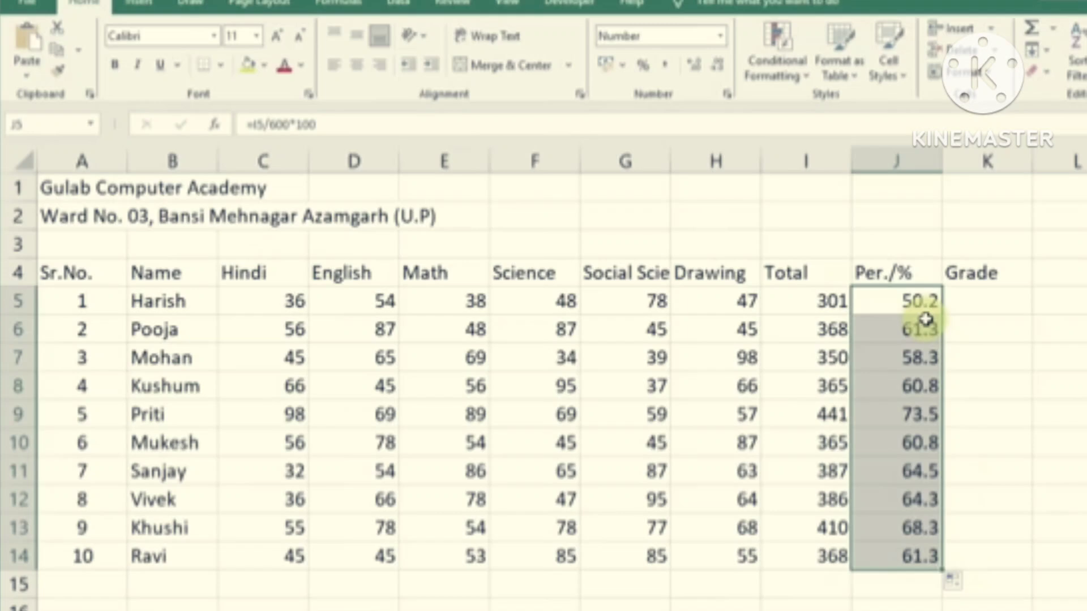
Clear the filled percentages and re-enter J5 as =I5/6
{"action": "key", "text": "Delete"}
{"action": "left_click", "coordinate": [893, 308]}
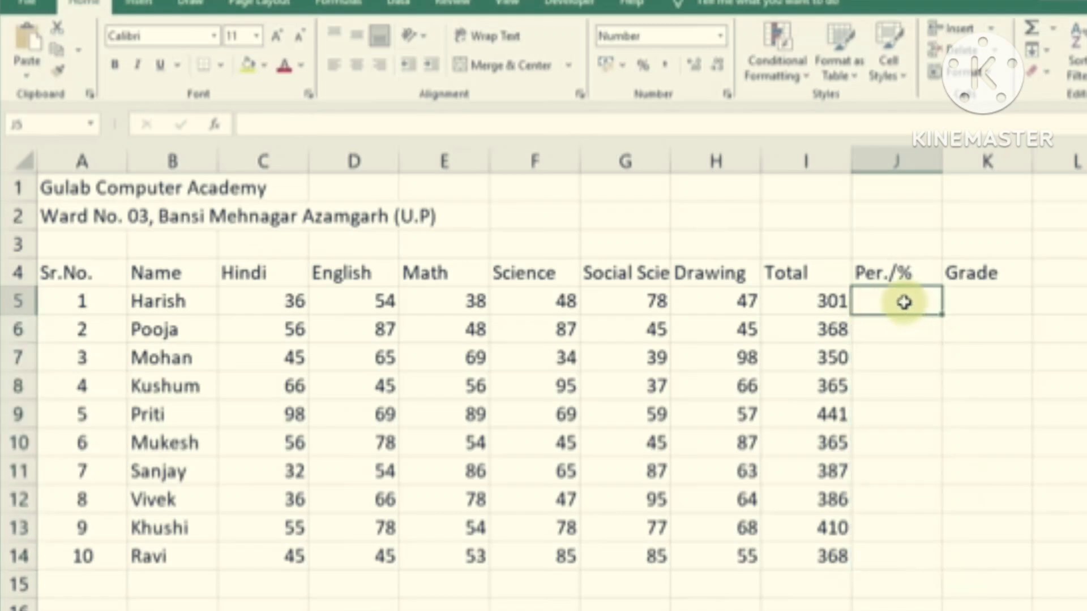
{"action": "type", "text": "="}
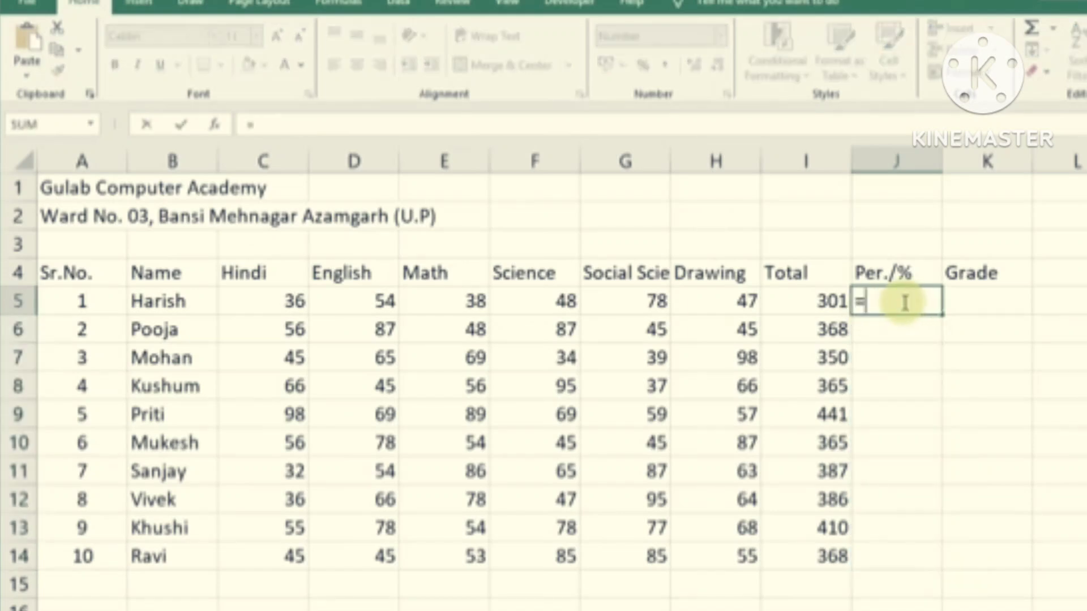
{"action": "left_click", "coordinate": [829, 303]}
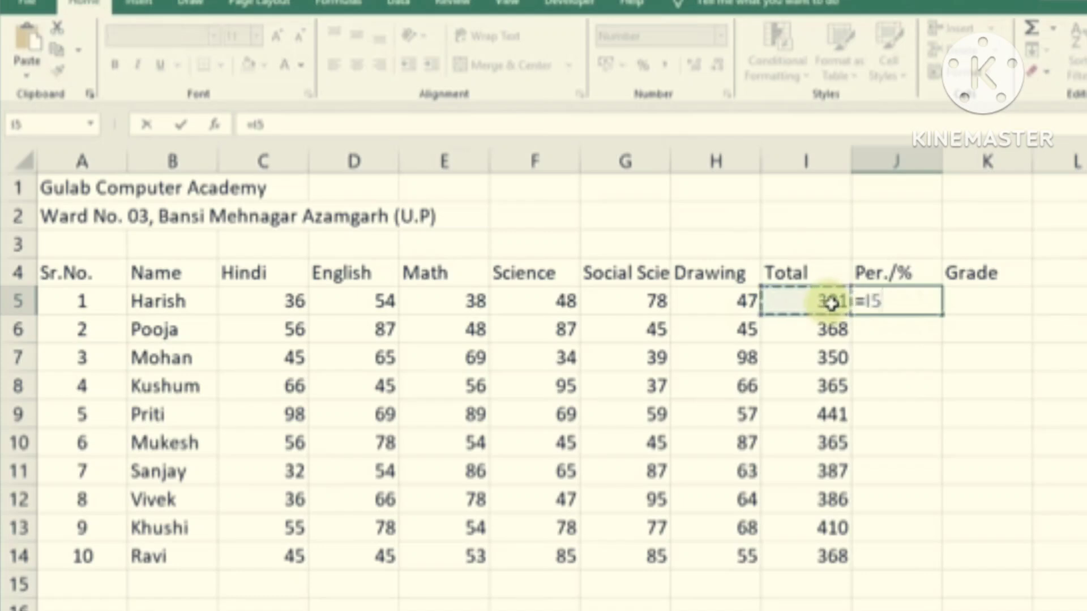
{"action": "type", "text": "/"}
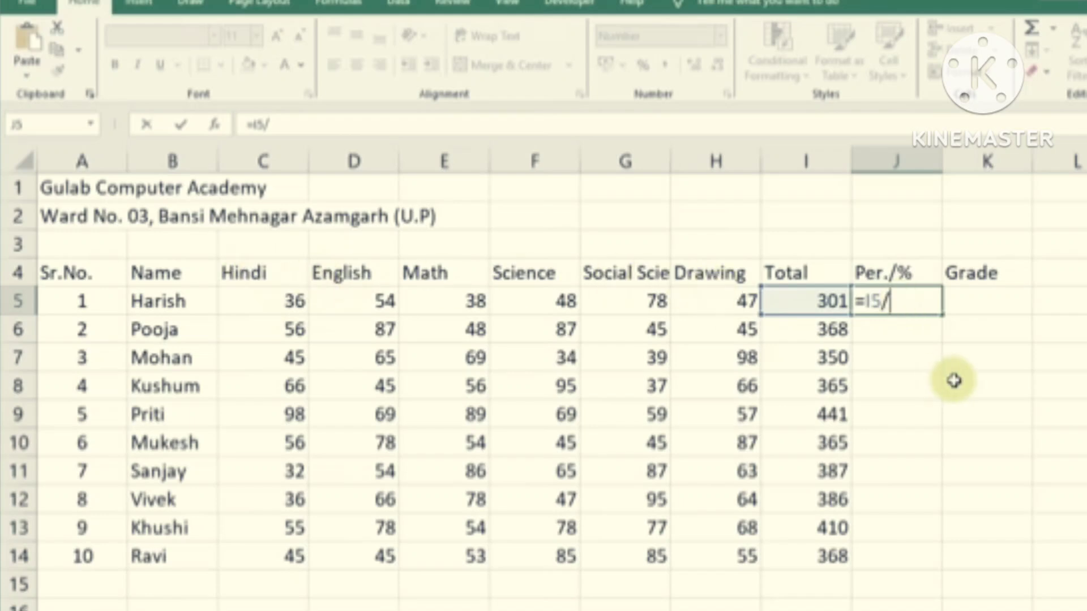
{"action": "type", "text": "6"}
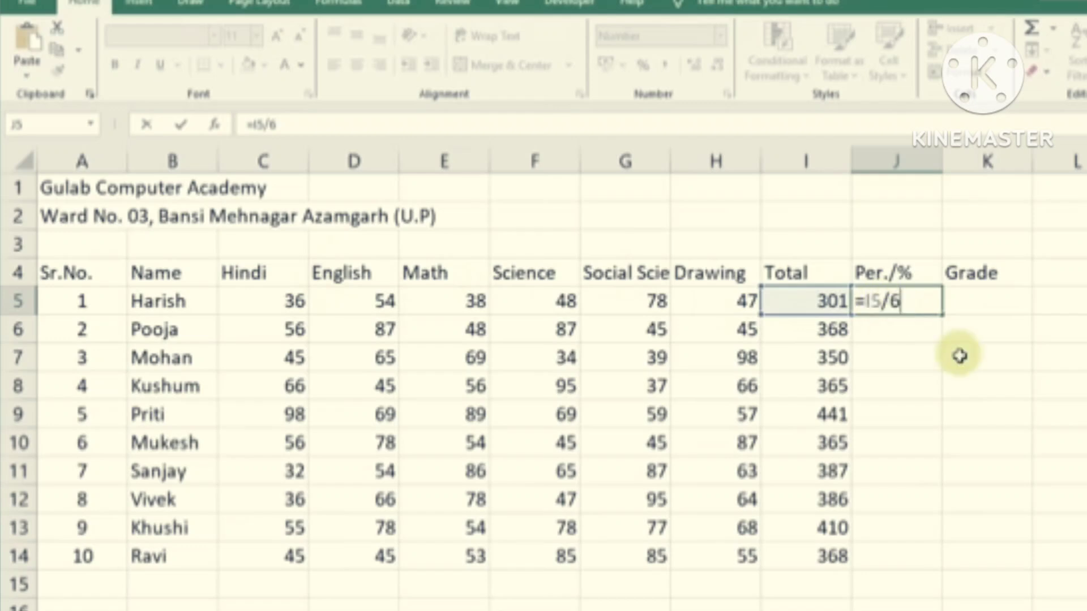
{"action": "key", "text": "Return"}
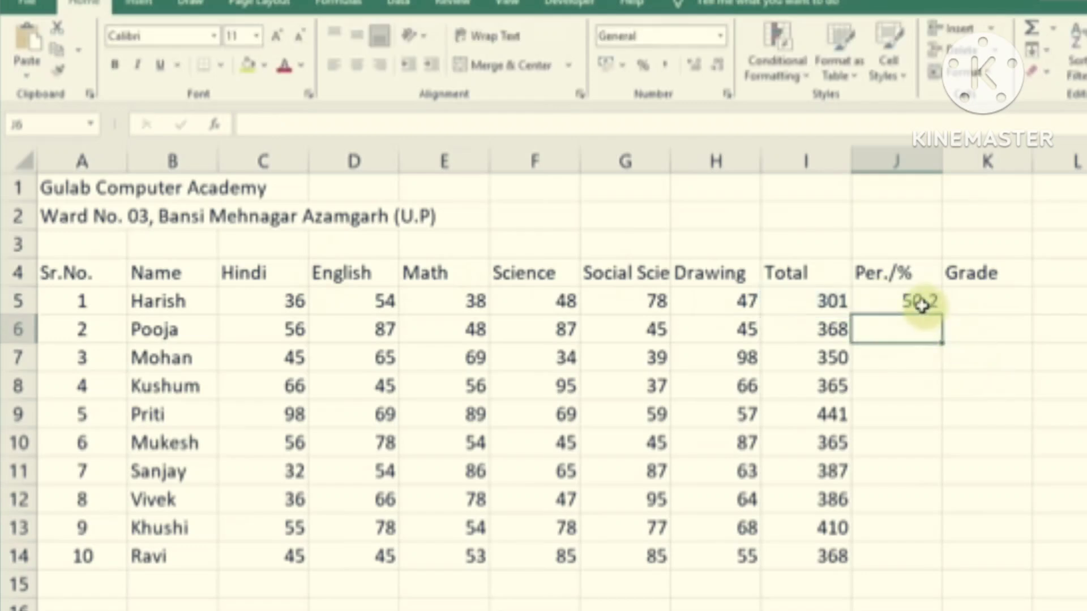
Auto-fill the =I5/6 formula down to J14
{"action": "left_click", "coordinate": [913, 300]}
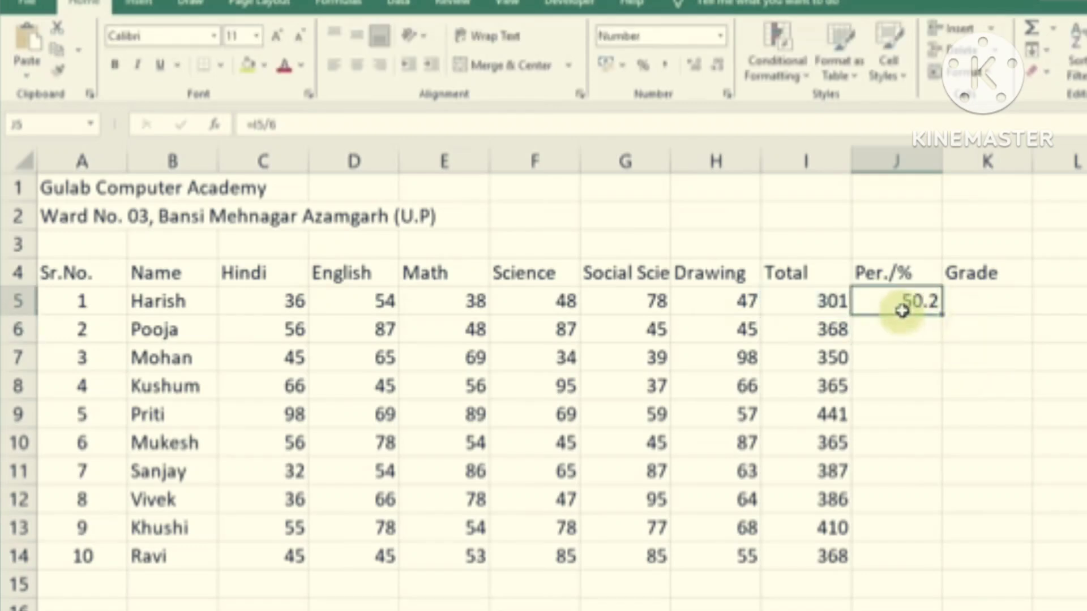
{"action": "double_click", "coordinate": [943, 315]}
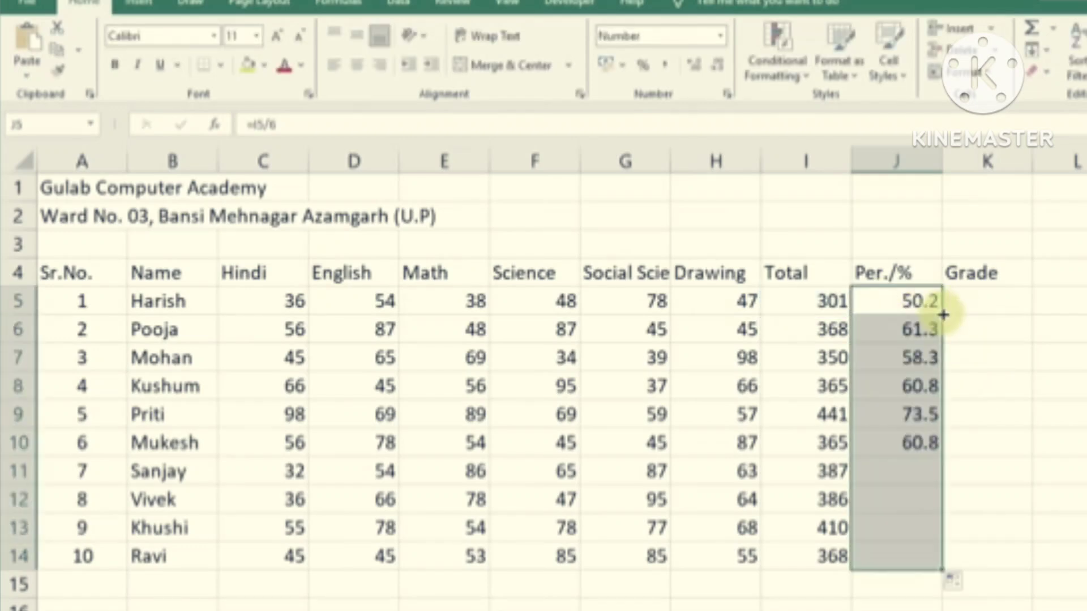
{"action": "left_click", "coordinate": [951, 526]}
{"action": "left_click", "coordinate": [991, 306]}
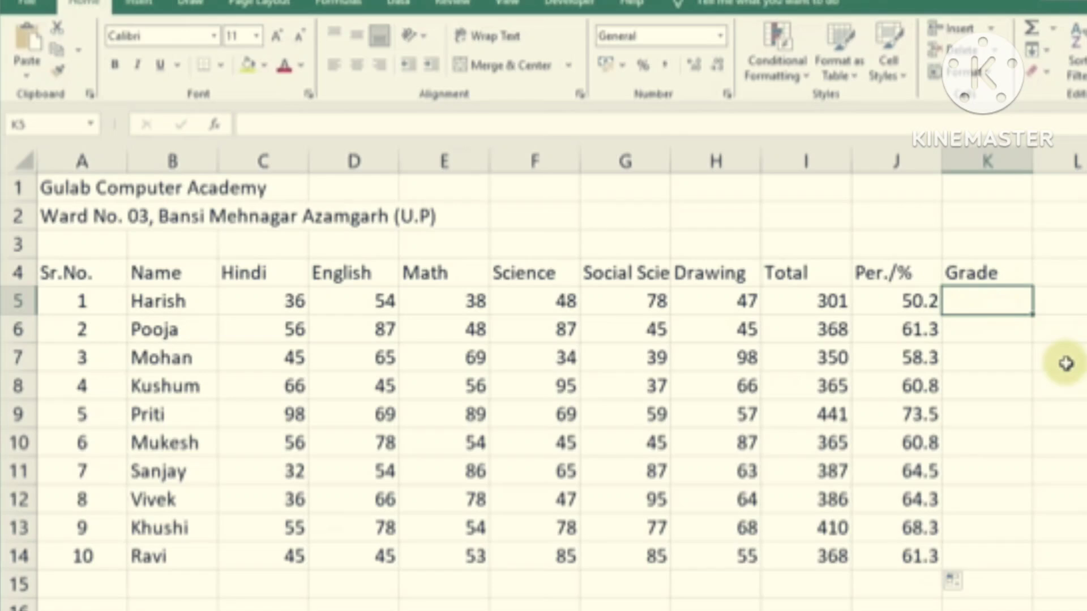
Type =IF(J5>=80,"A+",IF(J5>=70,"B+" into K5 as the start of the grade formula
{"action": "type", "text": "="}
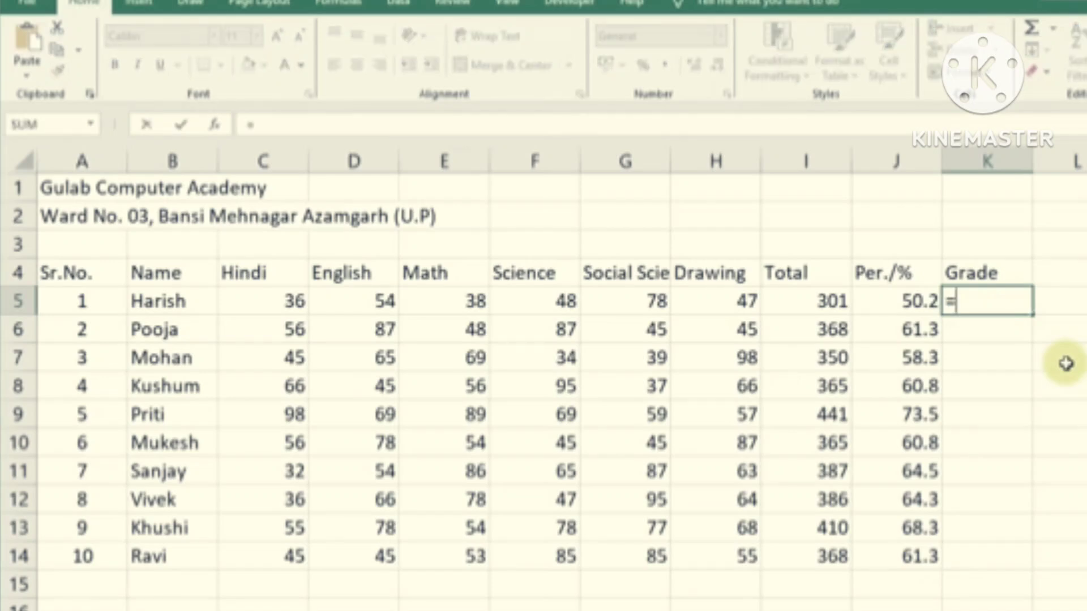
{"action": "type", "text": "if"}
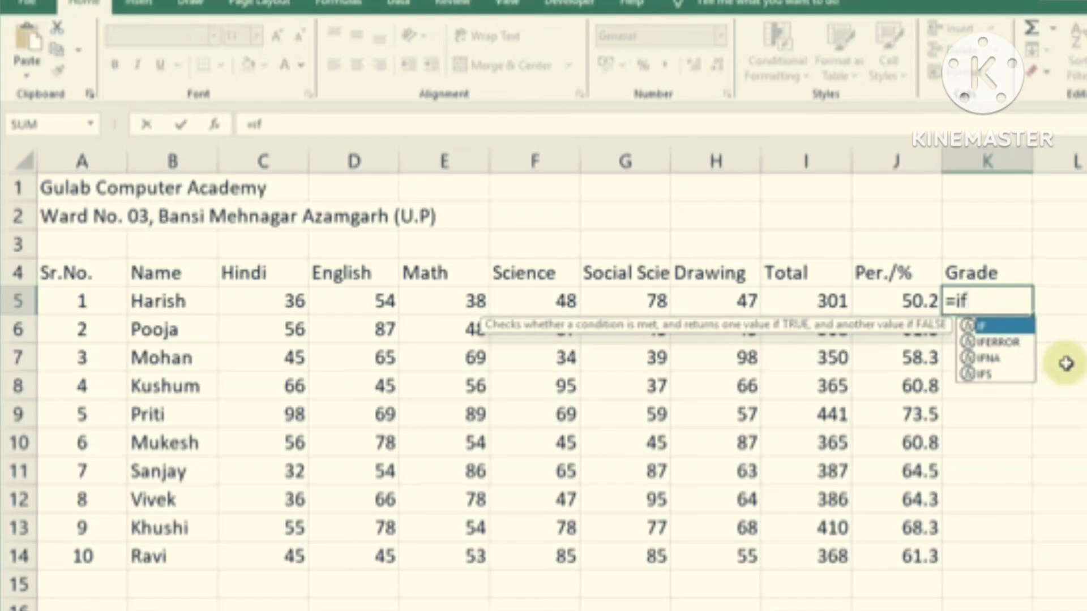
{"action": "key", "text": "Tab"}
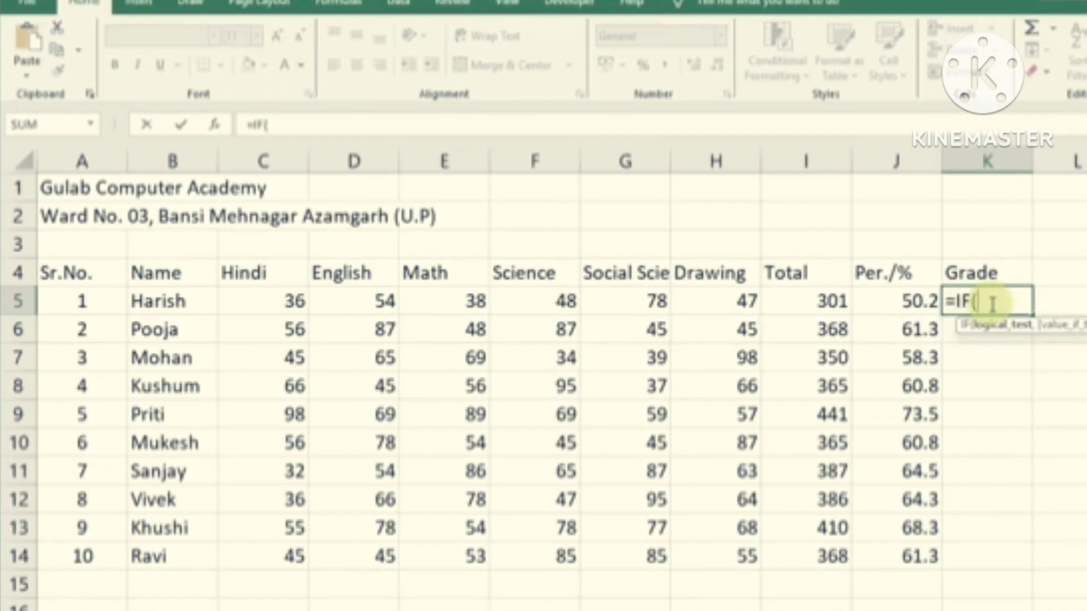
{"action": "left_click", "coordinate": [916, 299]}
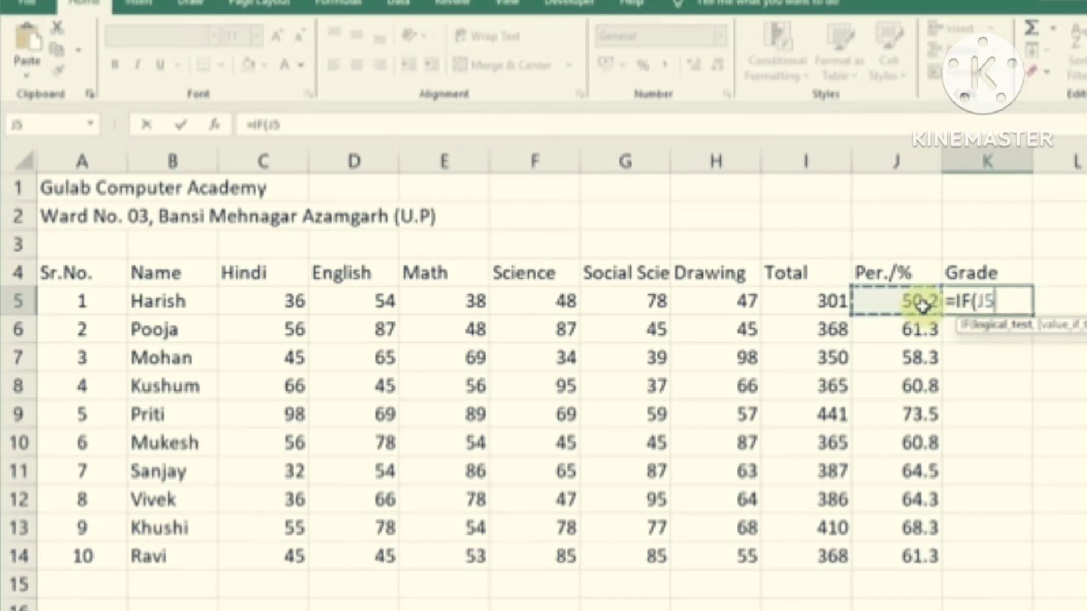
{"action": "type", "text": ">="}
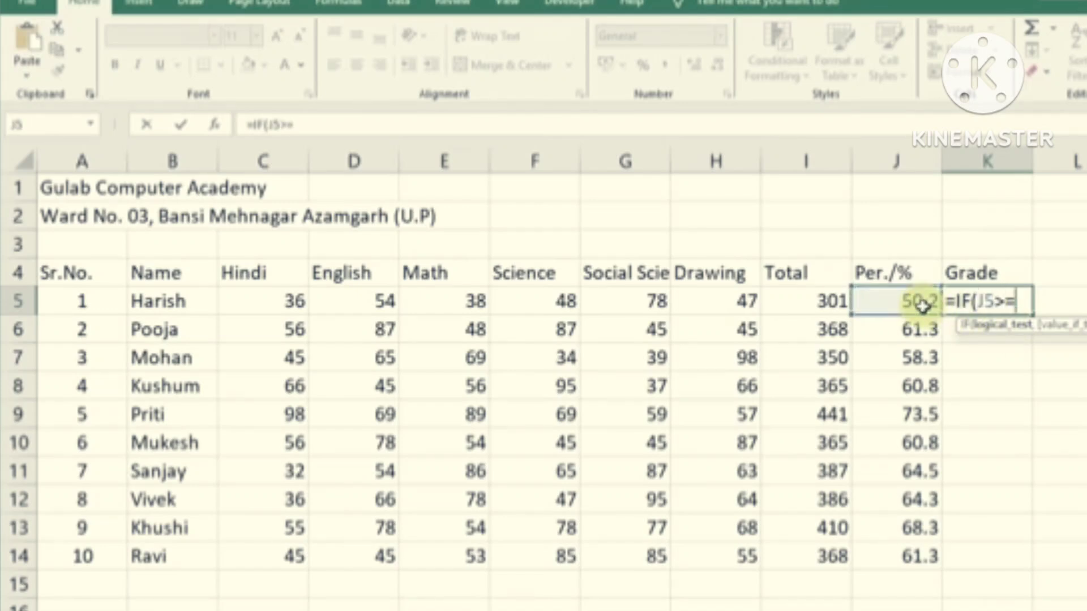
{"action": "type", "text": "80"}
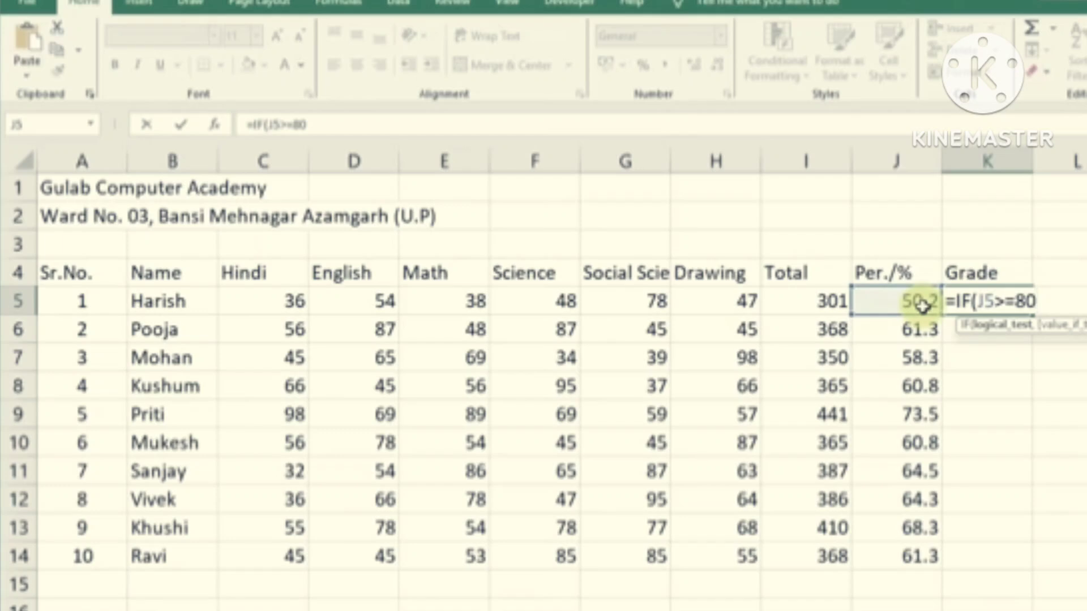
{"action": "type", "text": ",\""}
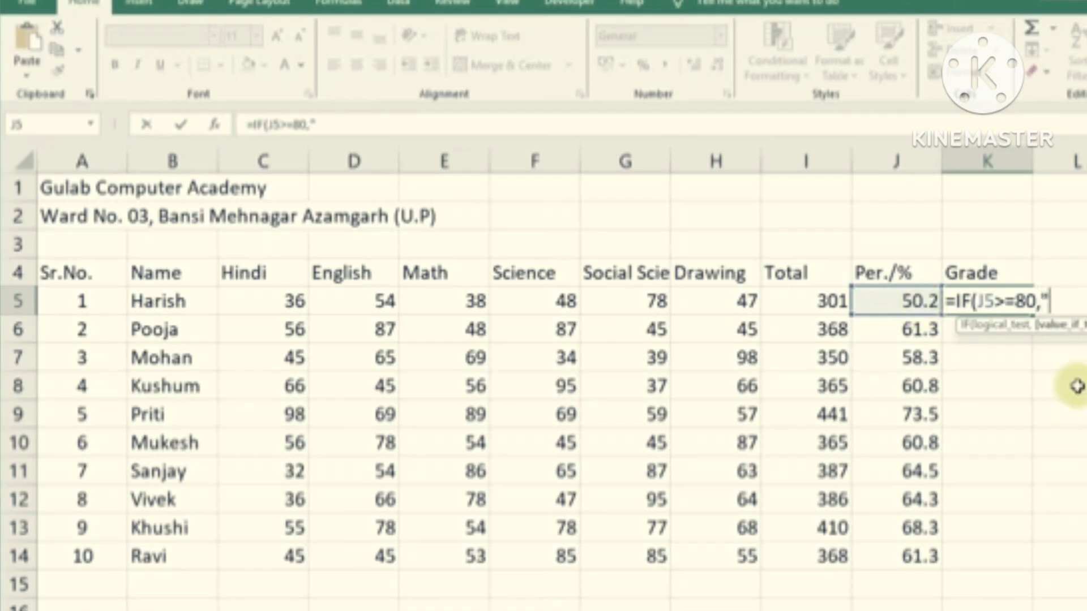
{"action": "type", "text": "A+\""}
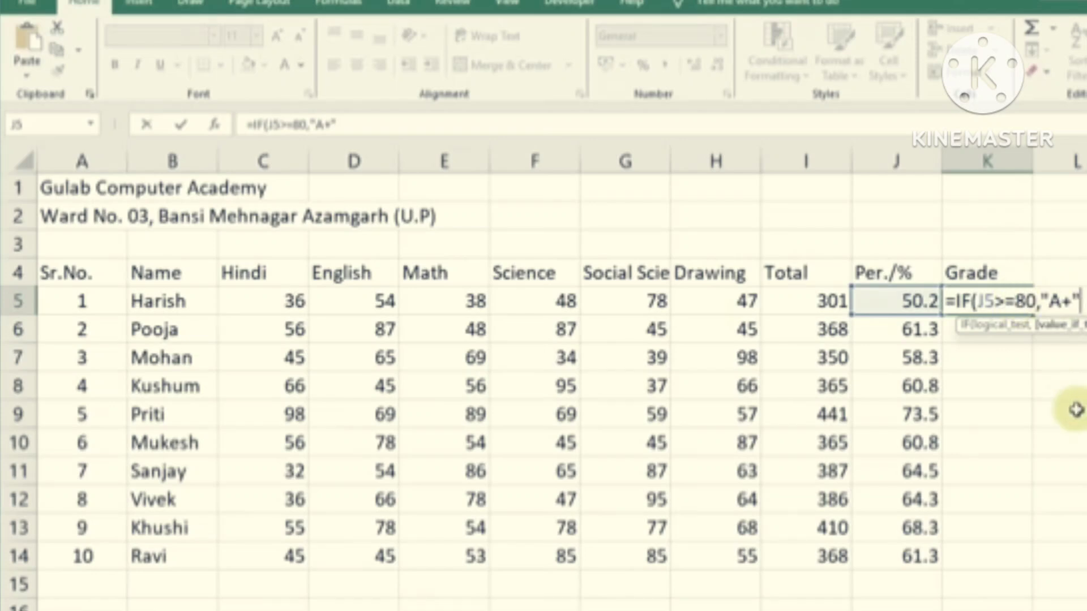
{"action": "type", "text": ",if"}
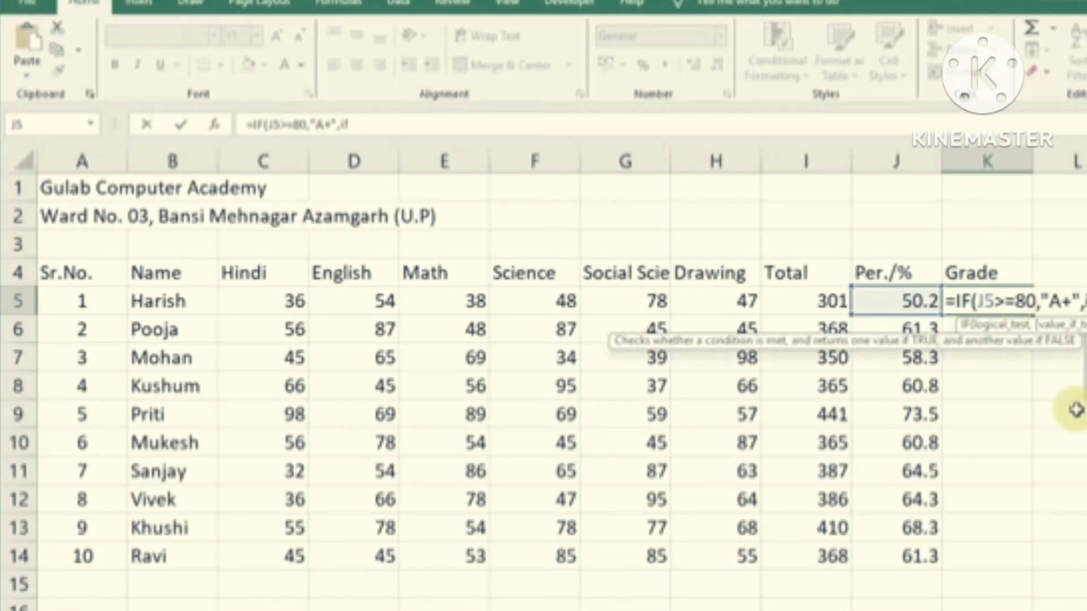
{"action": "type", "text": "("}
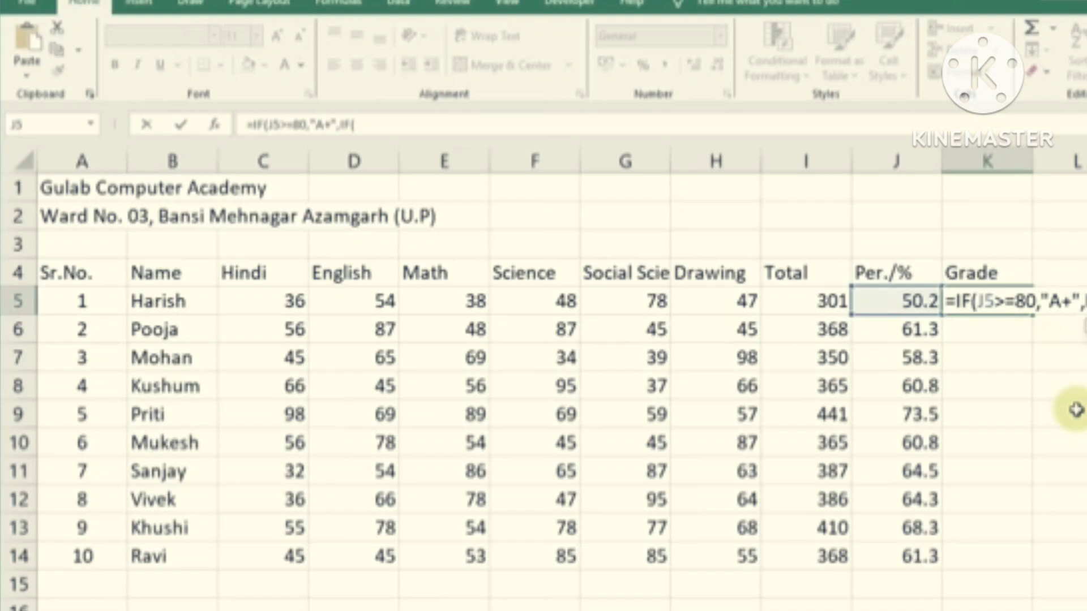
{"action": "left_click", "coordinate": [900, 303]}
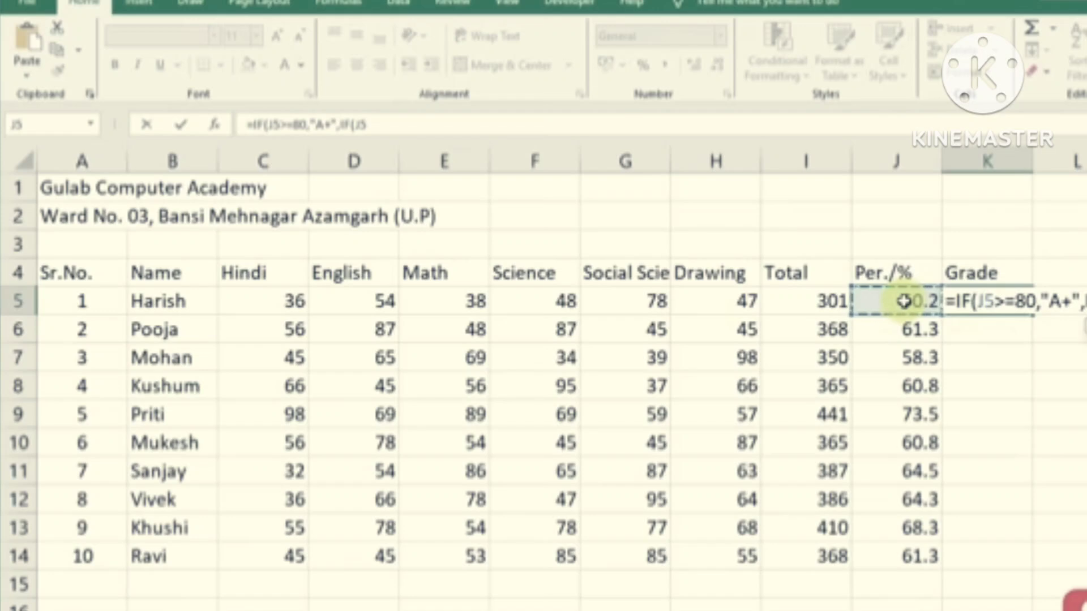
{"action": "type", "text": ">=70,\"B+"}
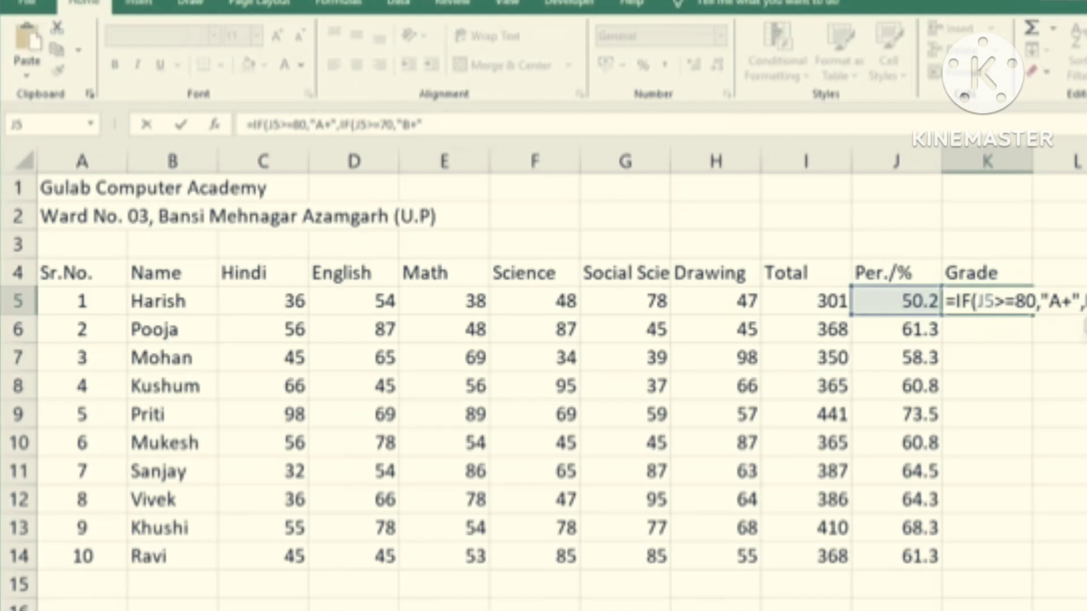
Extend K5 with IF(J5>=60,"C+",IF(J5>=50,"D+","Fail") and close all four brackets
{"action": "scroll", "coordinate": [561, 374], "scroll_direction": "right", "scroll_amount": 1}
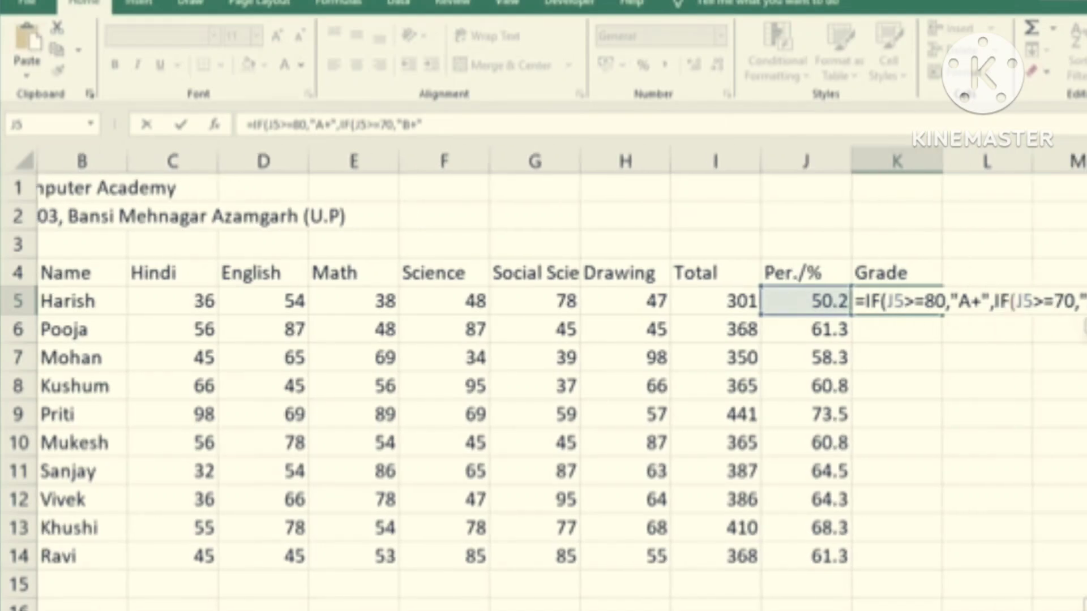
{"action": "type", "text": "if"}
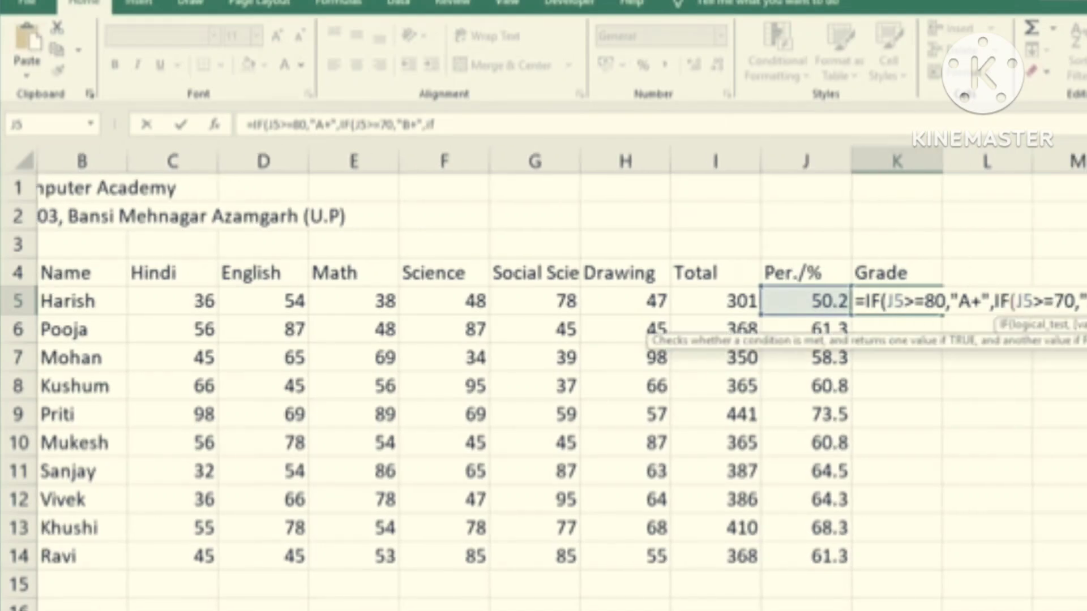
{"action": "type", "text": "("}
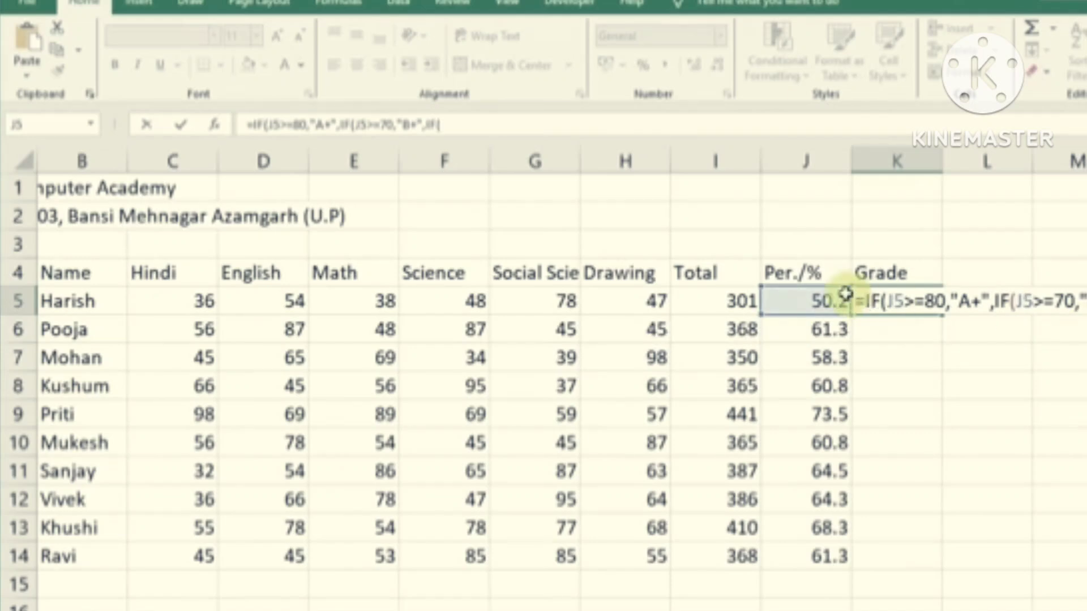
{"action": "left_click", "coordinate": [819, 301]}
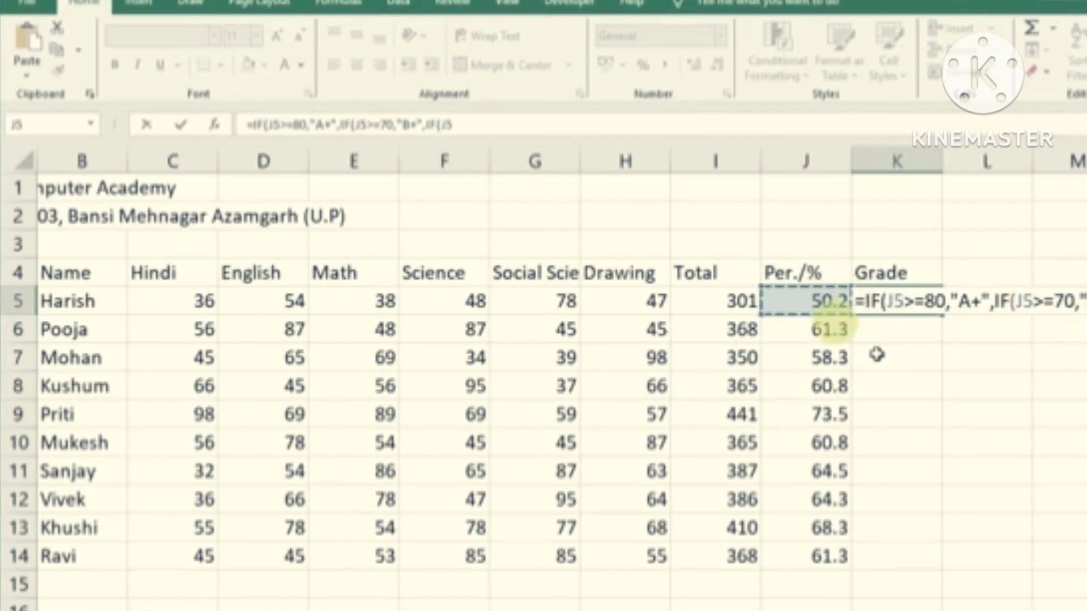
{"action": "type", "text": ">="}
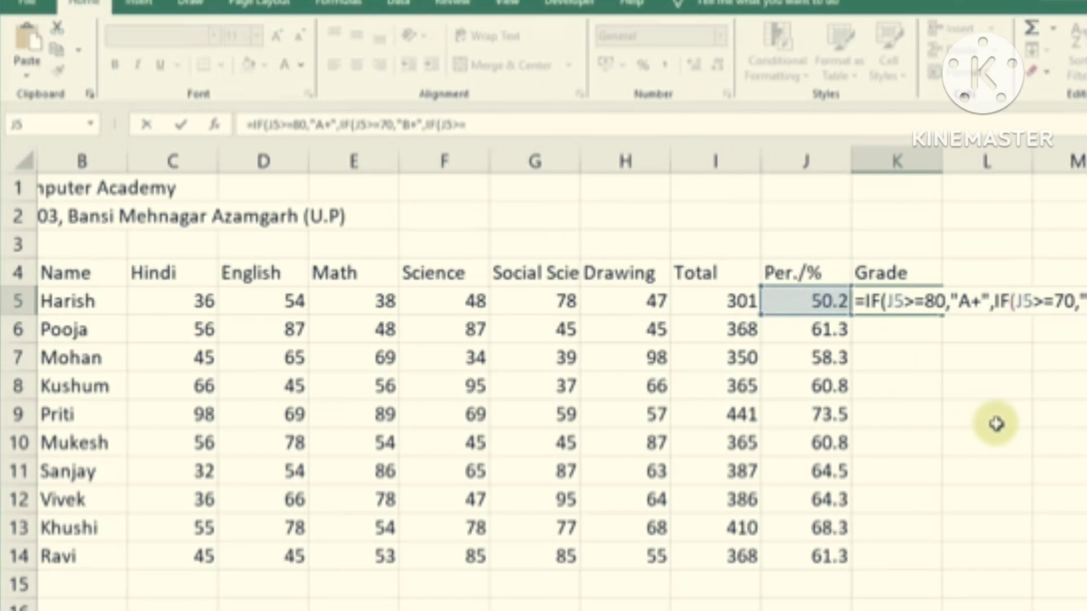
{"action": "type", "text": "60,\""}
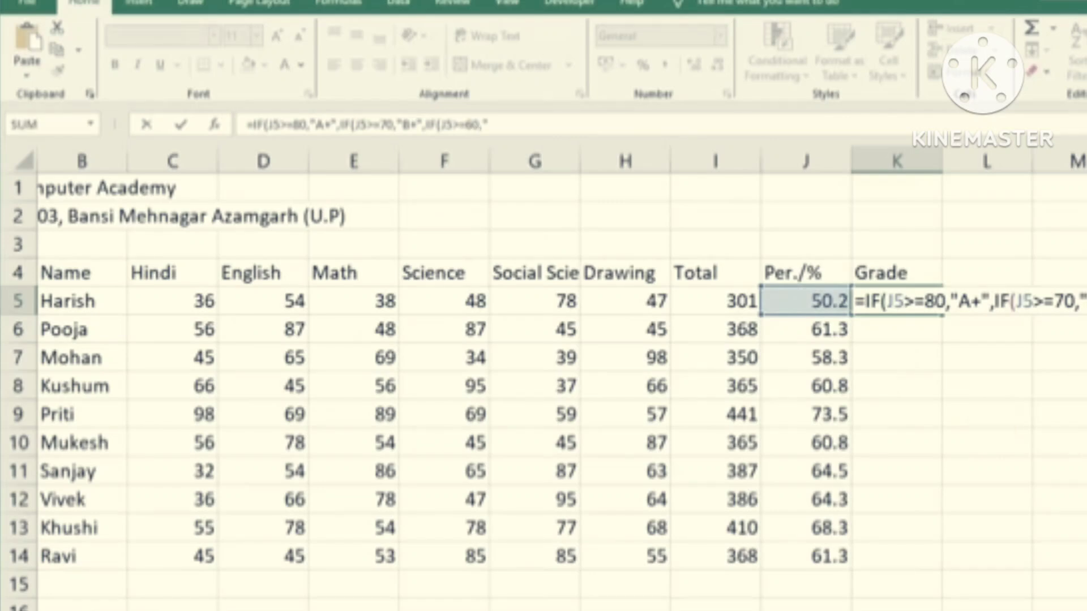
{"action": "type", "text": "C+\""}
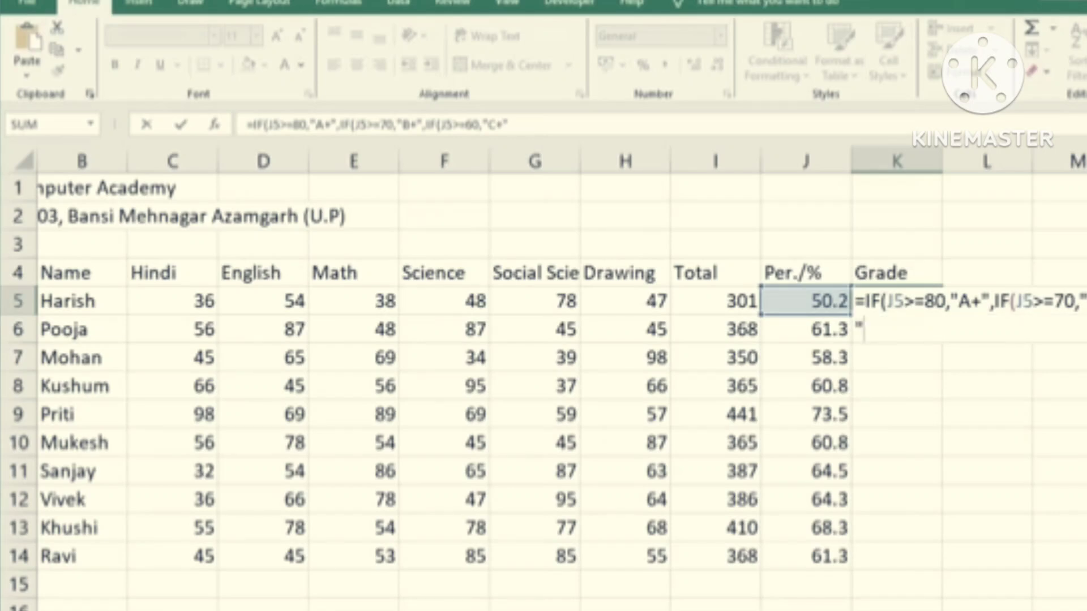
{"action": "type", "text": ",if"}
{"action": "key", "text": "Tab"}
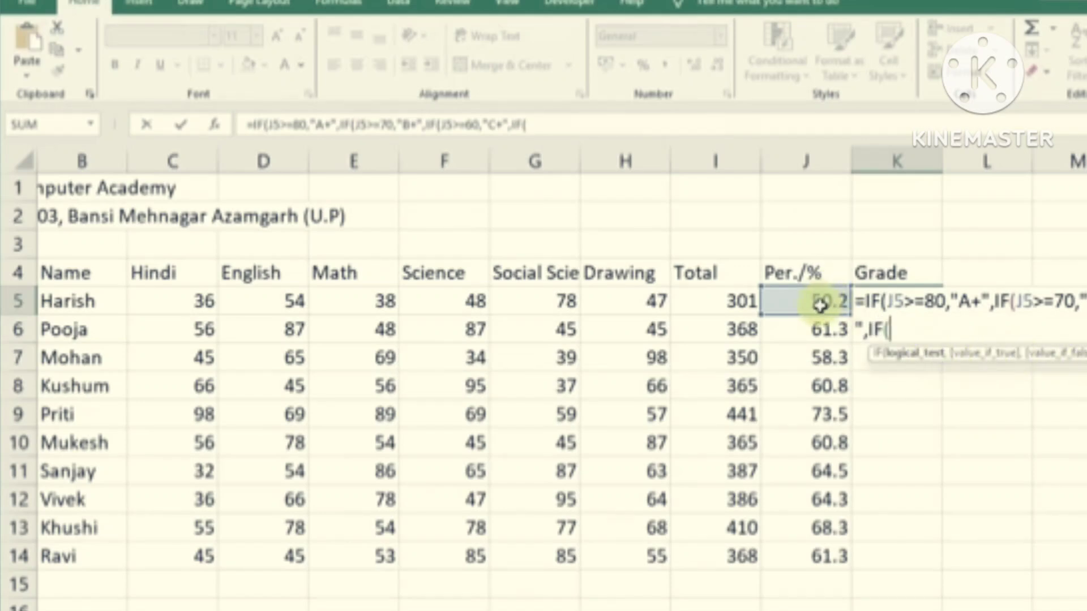
{"action": "left_click", "coordinate": [802, 304]}
{"action": "type", "text": ">"}
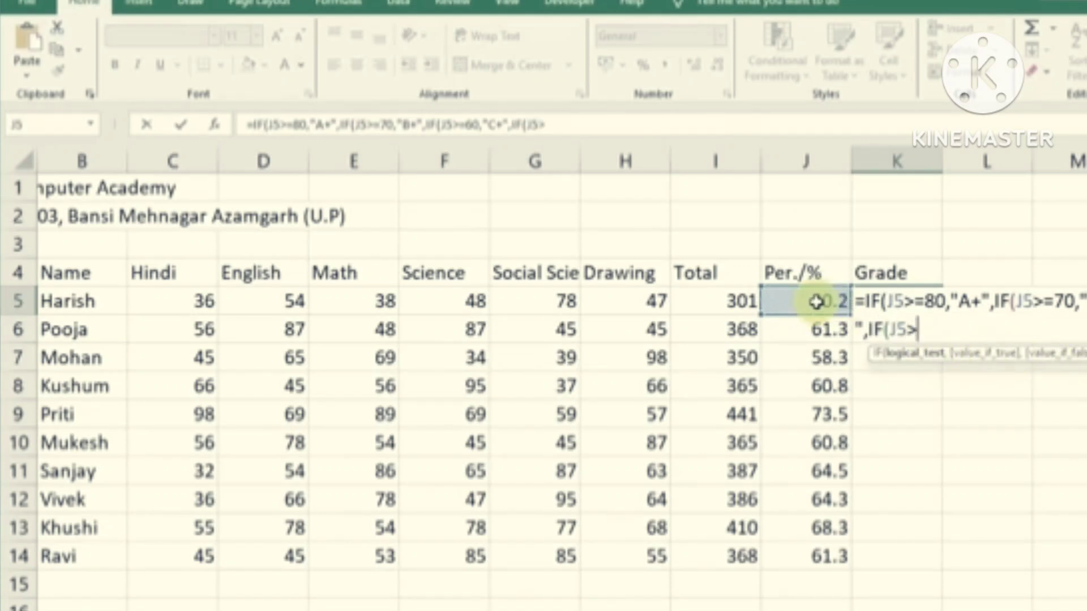
{"action": "type", "text": "=50,\""}
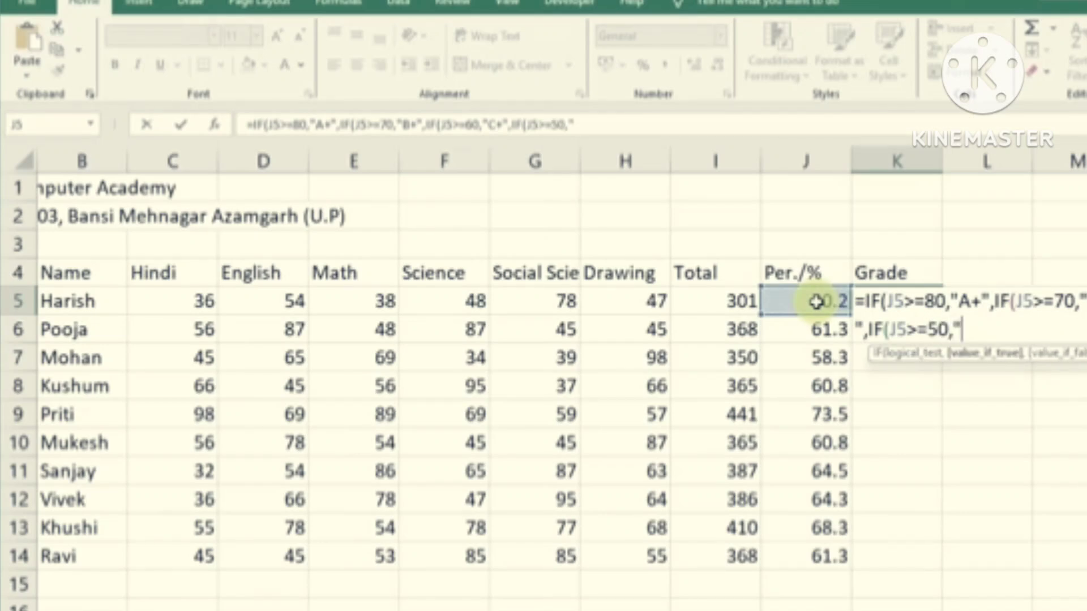
{"action": "type", "text": "D+\""}
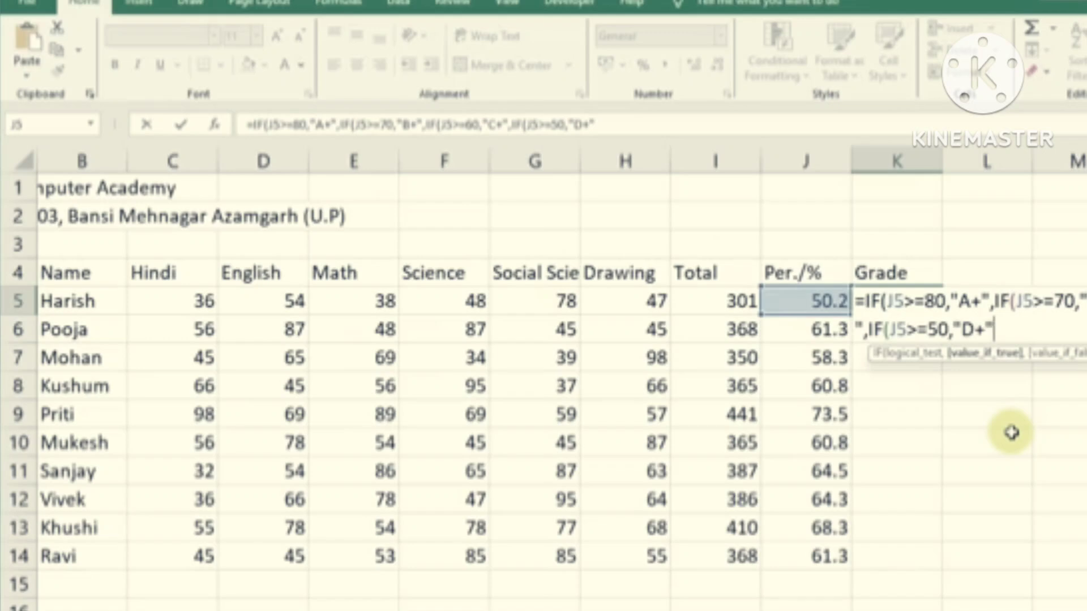
{"action": "type", "text": ",\""}
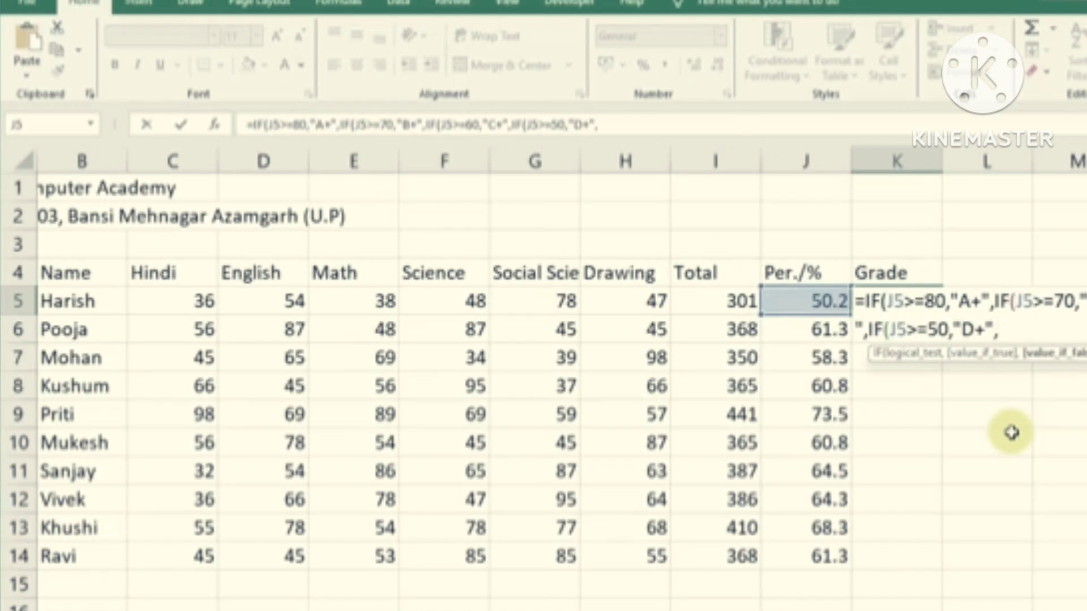
{"action": "type", "text": "Fail"}
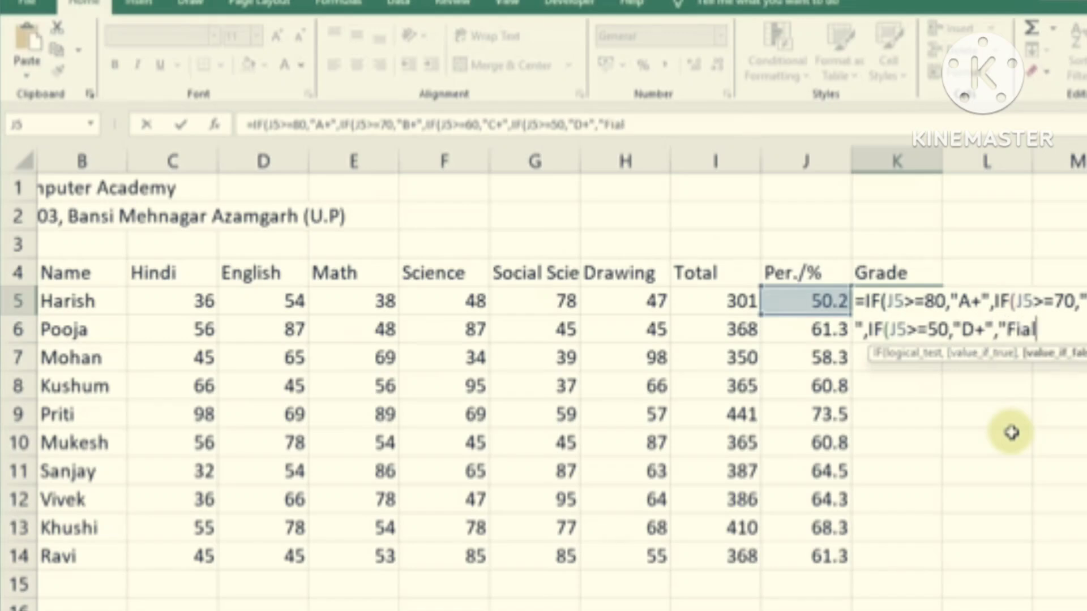
{"action": "type", "text": "\""}
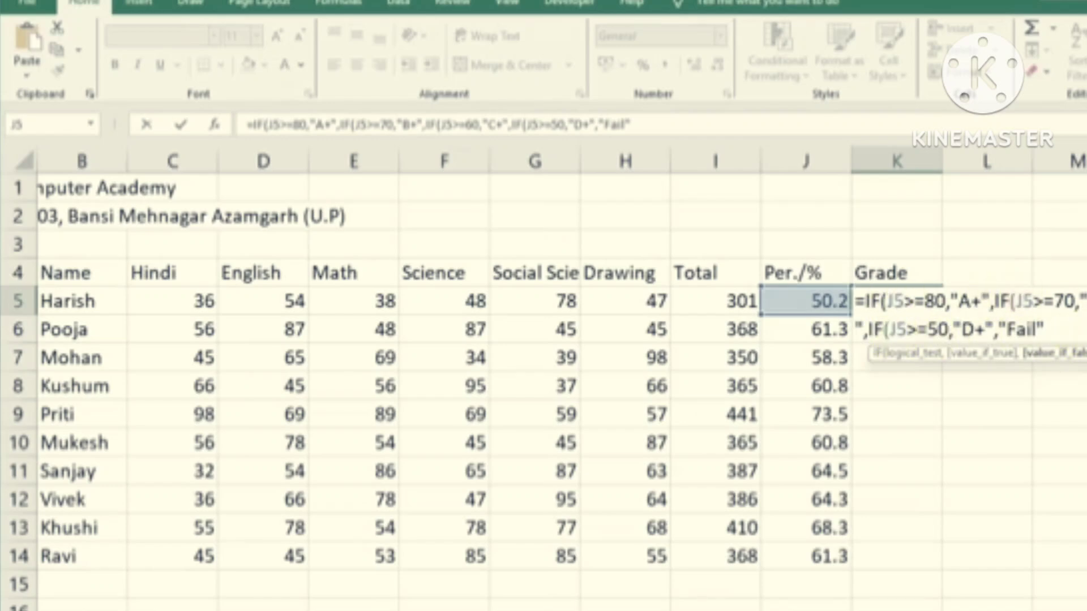
{"action": "type", "text": "))))"}
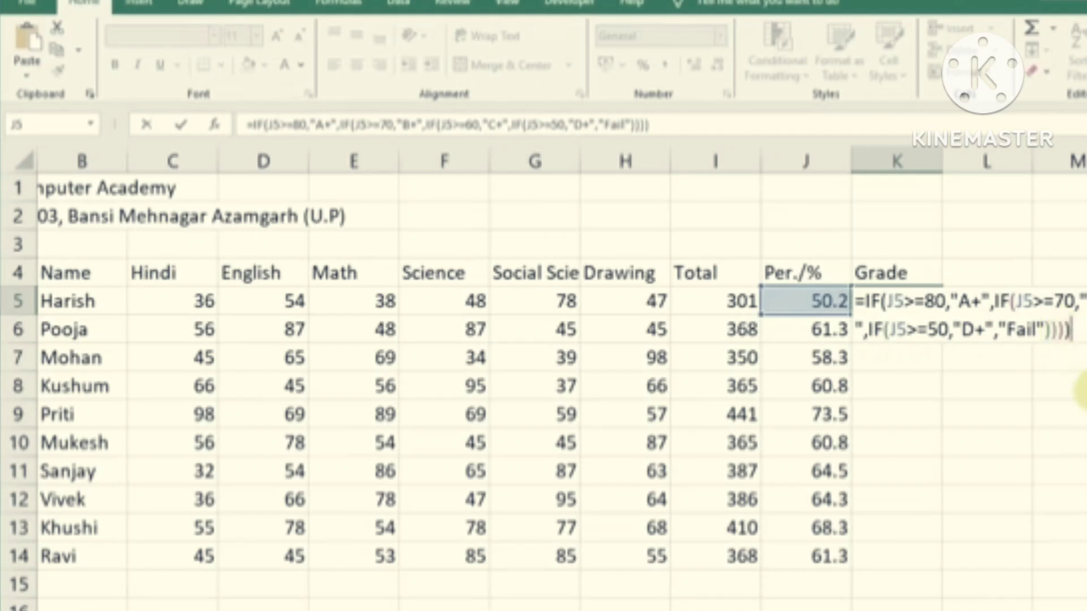
Commit the nested IF grade formula in K5 and copy it down to K14
{"action": "key", "text": "Return"}
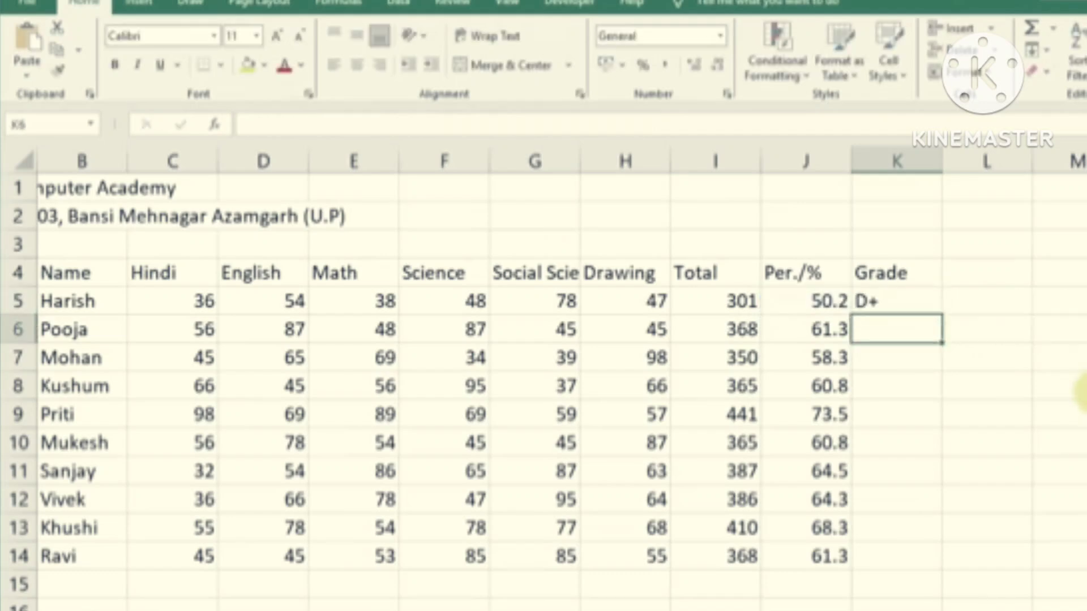
{"action": "left_click", "coordinate": [821, 303]}
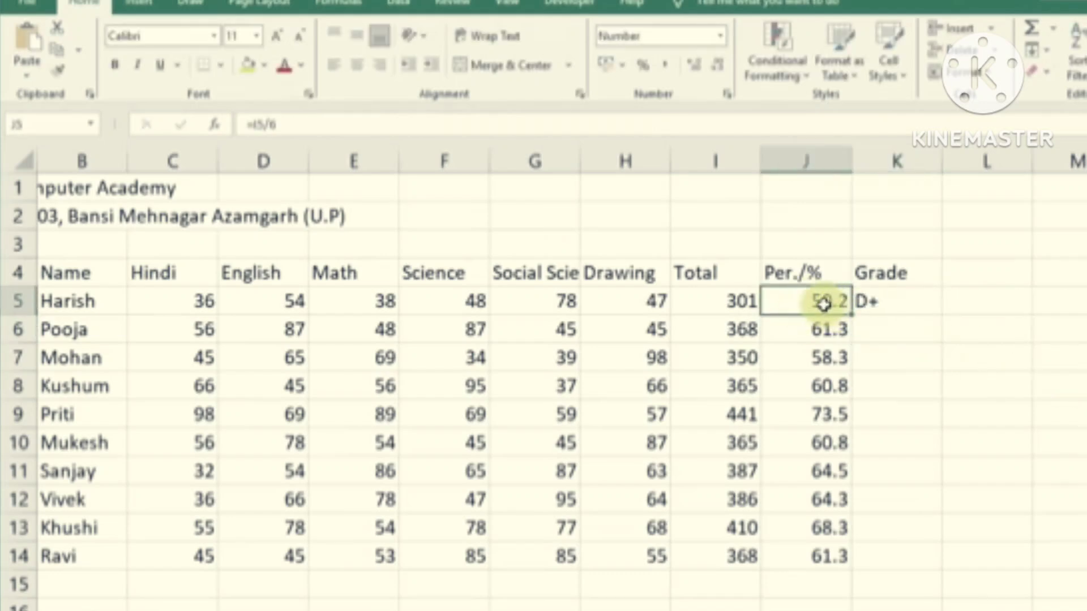
{"action": "left_click", "coordinate": [897, 306]}
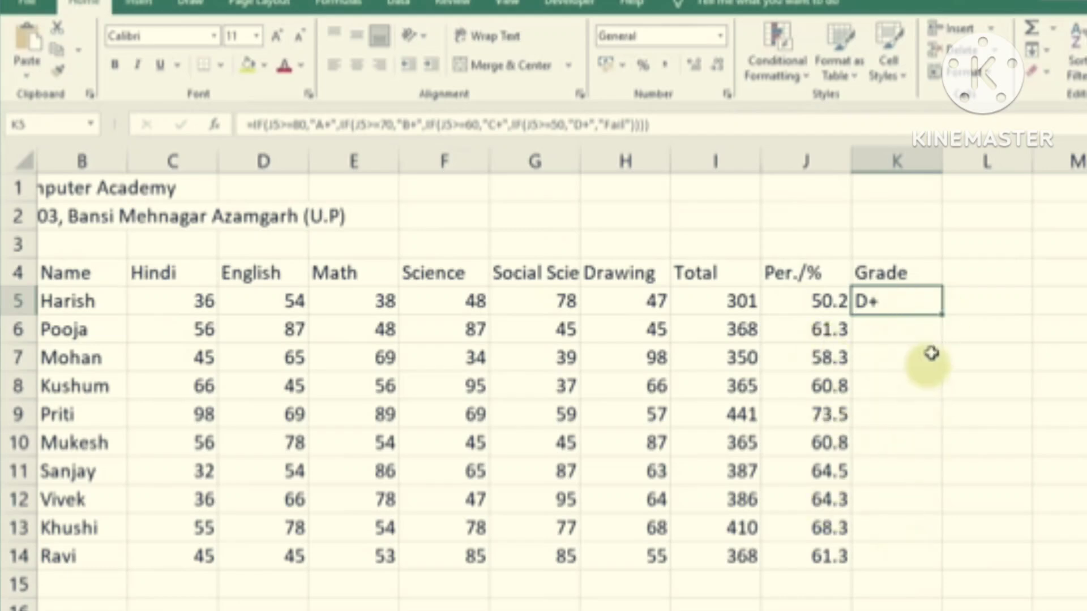
{"action": "left_click_drag", "start_coordinate": [942, 315], "coordinate": [946, 575]}
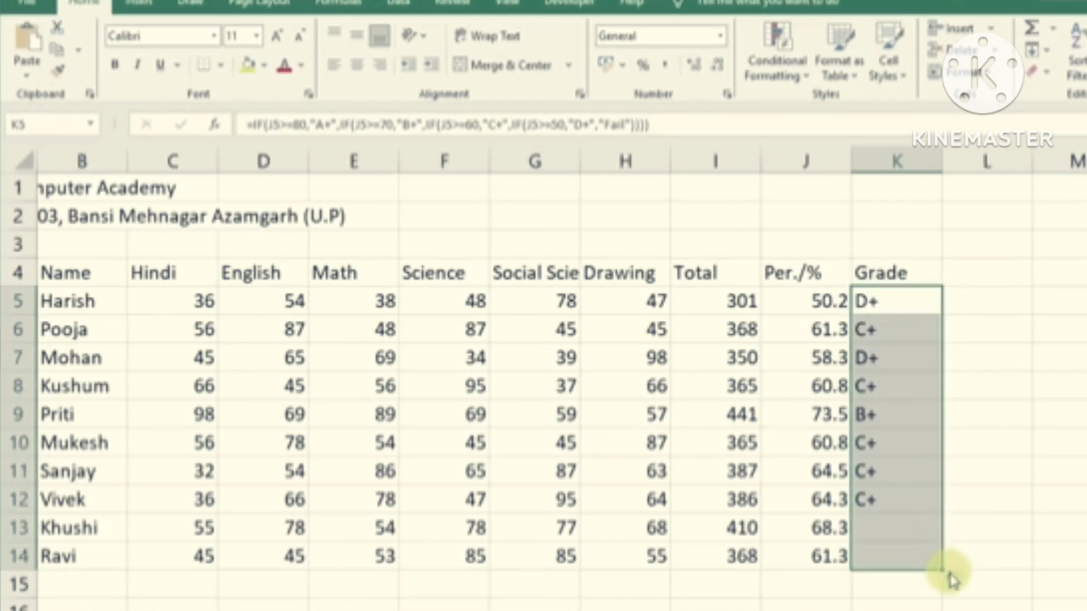
{"action": "left_click", "coordinate": [1007, 516]}
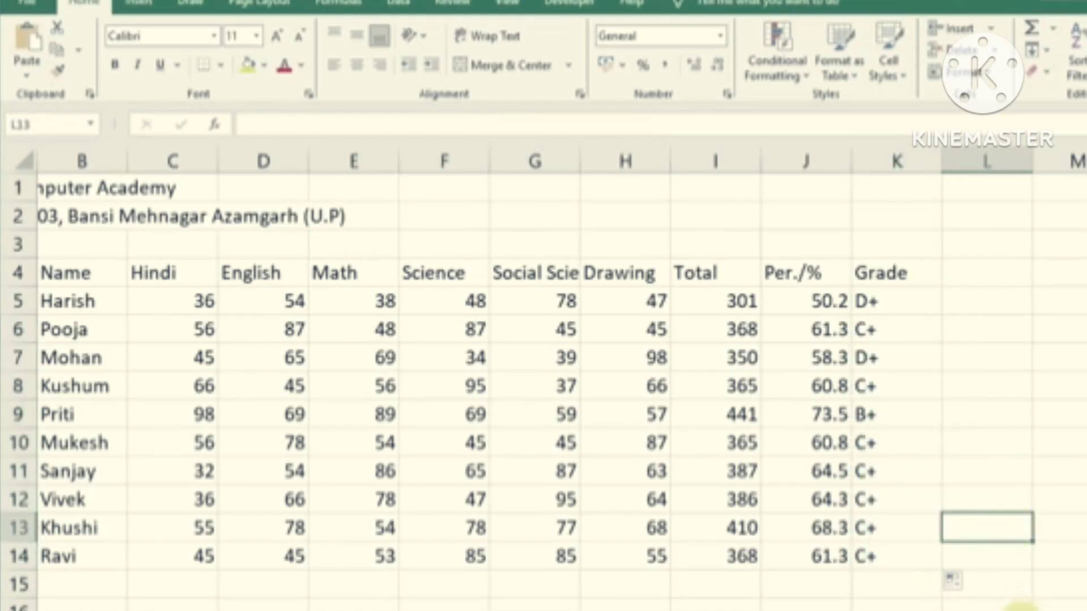
Inspect the percentage and grade formulas across J5:K14
{"action": "scroll", "coordinate": [1007, 517], "scroll_direction": "left", "scroll_amount": 1}
{"action": "left_click", "coordinate": [1006, 412]}
{"action": "left_click_drag", "start_coordinate": [903, 301], "coordinate": [910, 553]}
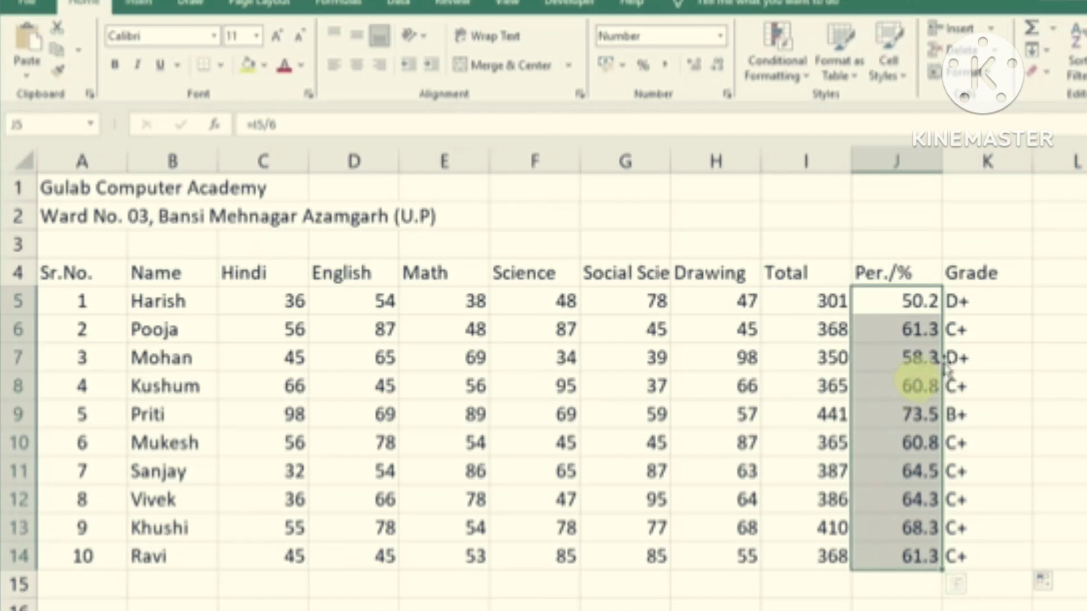
{"action": "left_click", "coordinate": [983, 300]}
{"action": "left_click_drag", "start_coordinate": [983, 302], "coordinate": [984, 555]}
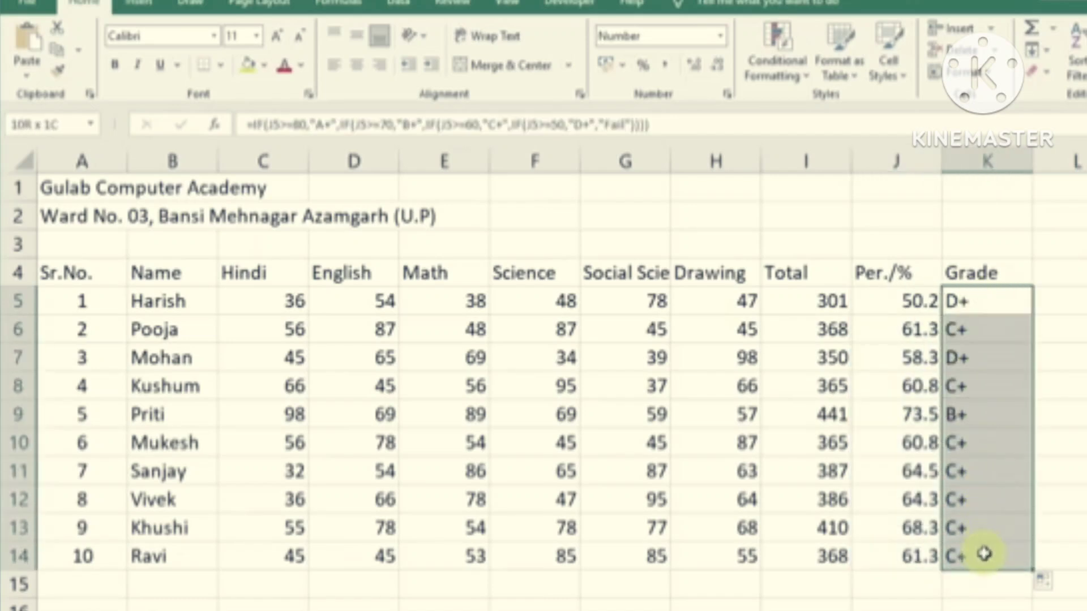
{"action": "left_click", "coordinate": [910, 302]}
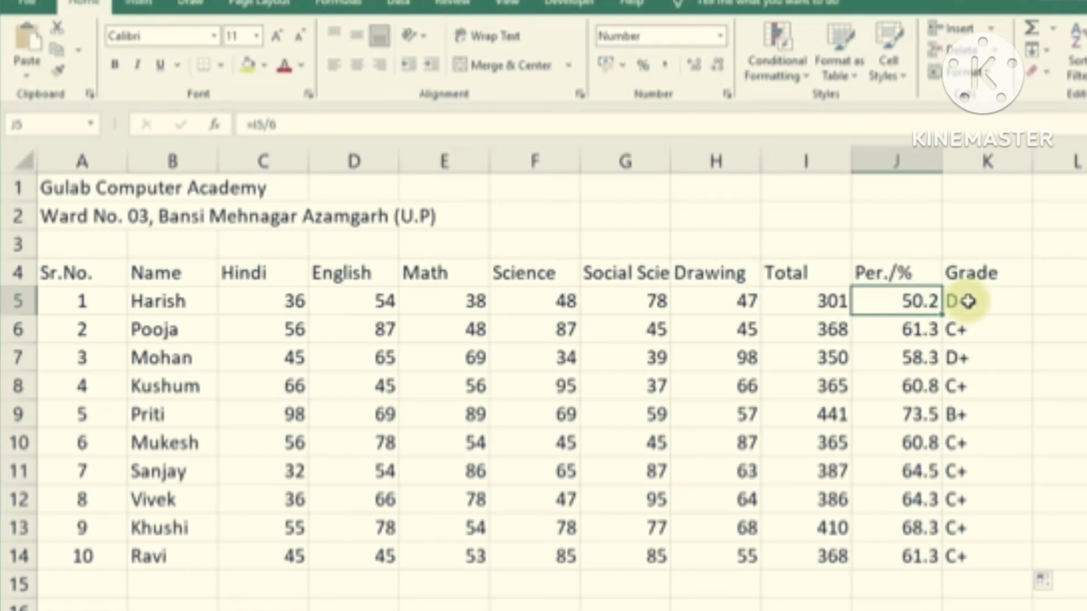
{"action": "left_click", "coordinate": [646, 300]}
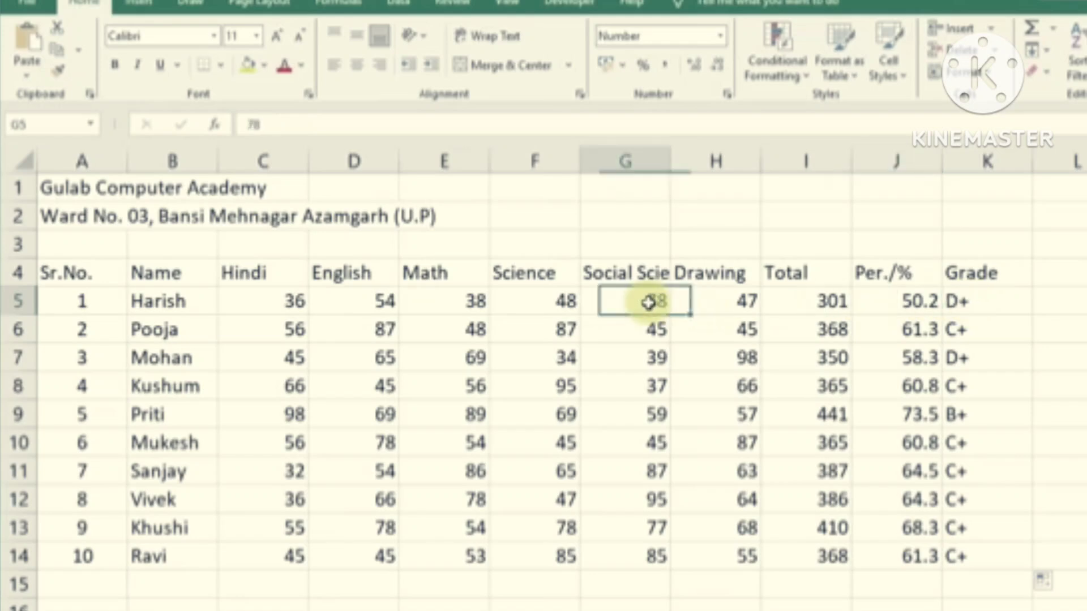
Change row 5's Social Science mark to 45 and confirm its grade becomes Fail
{"action": "type", "text": "4"}
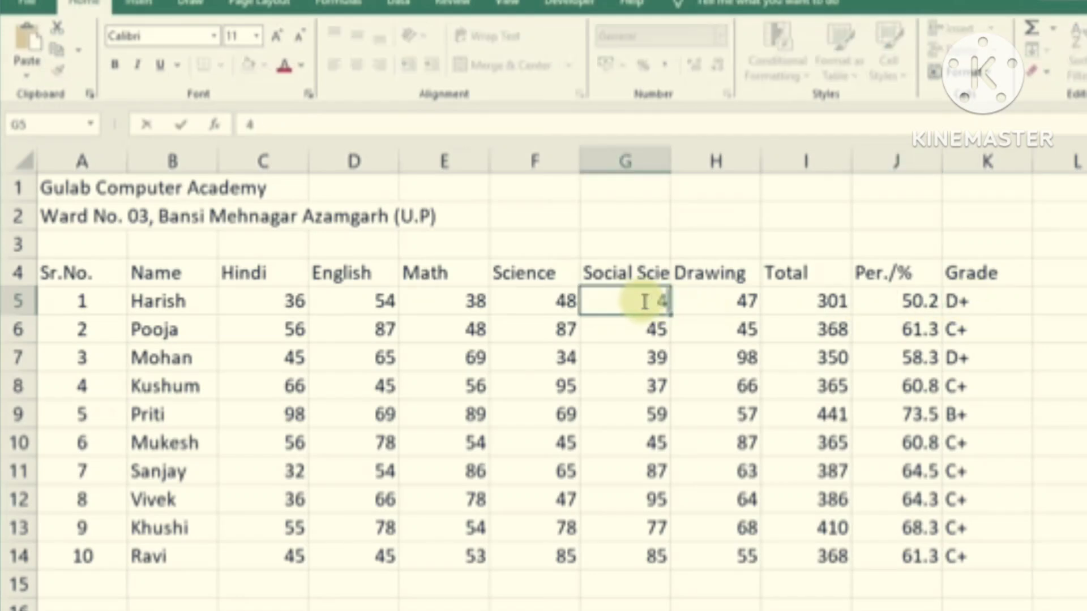
{"action": "type", "text": "5"}
{"action": "left_click", "coordinate": [1039, 360]}
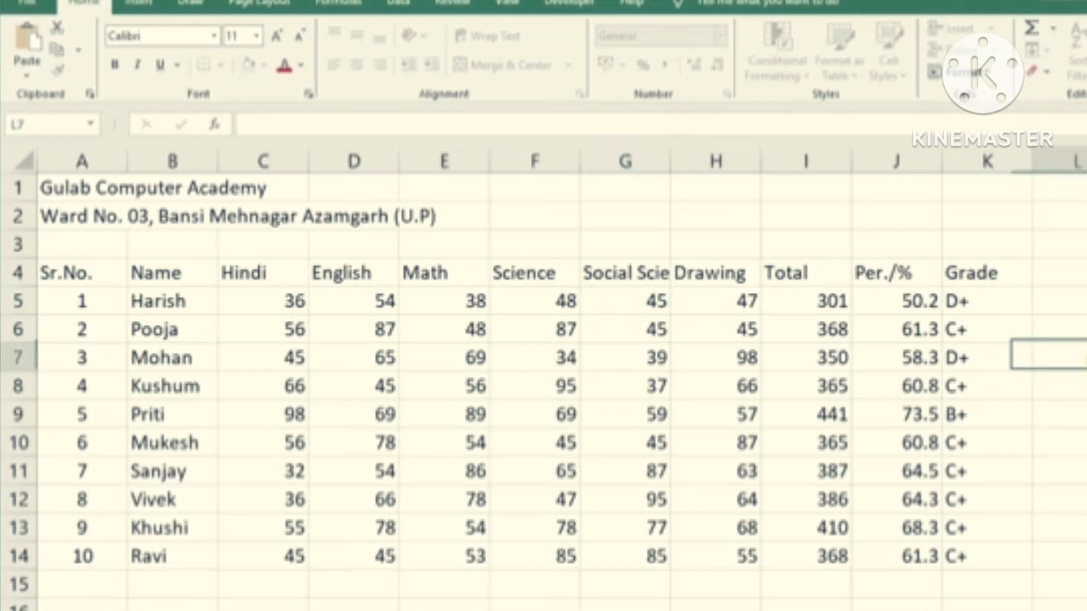
{"action": "left_click", "coordinate": [827, 303]}
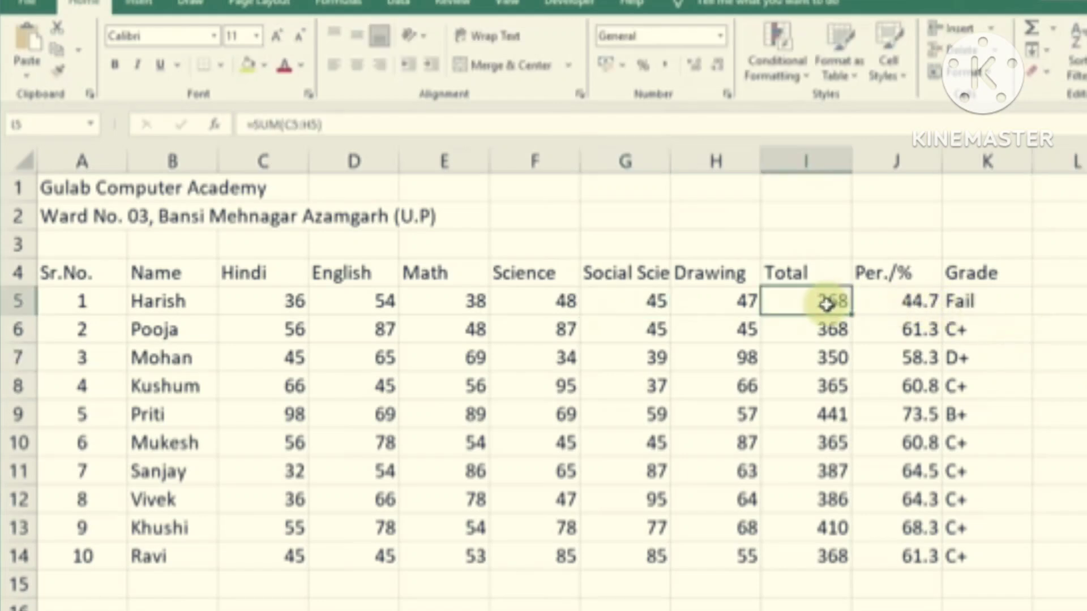
{"action": "left_click", "coordinate": [913, 303]}
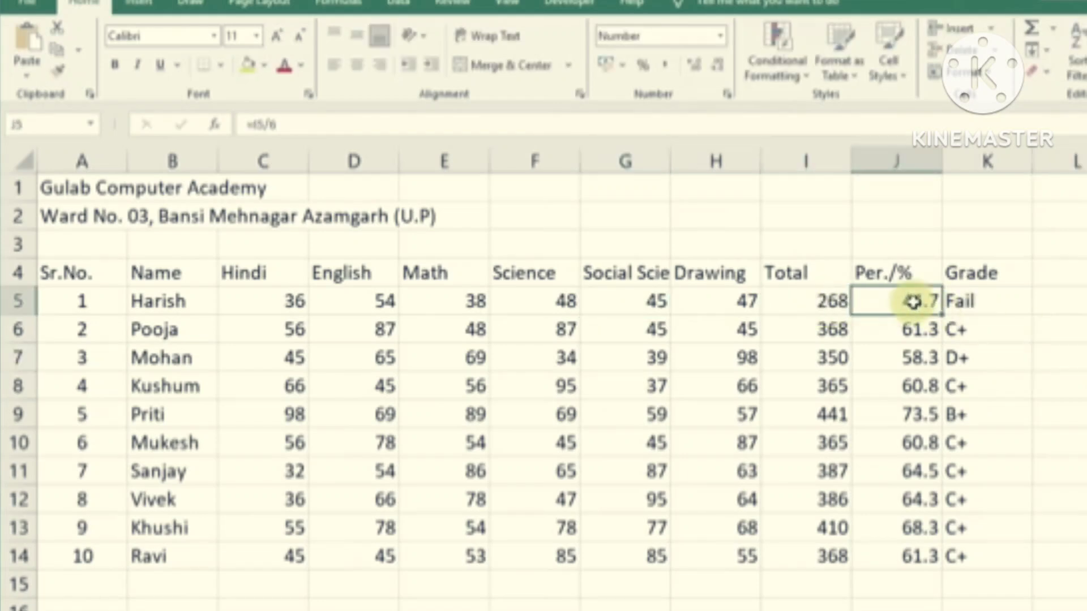
{"action": "left_click", "coordinate": [980, 302]}
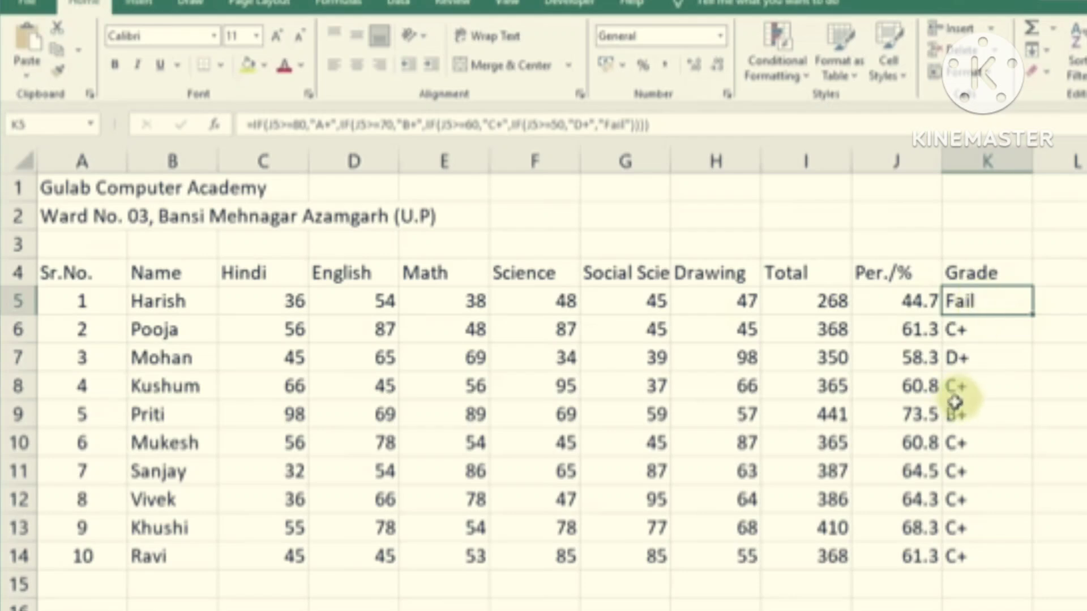
Raise row 9's subject marks to 90 so that student's grade becomes A+
{"action": "left_click", "coordinate": [667, 413]}
{"action": "type", "text": "9"}
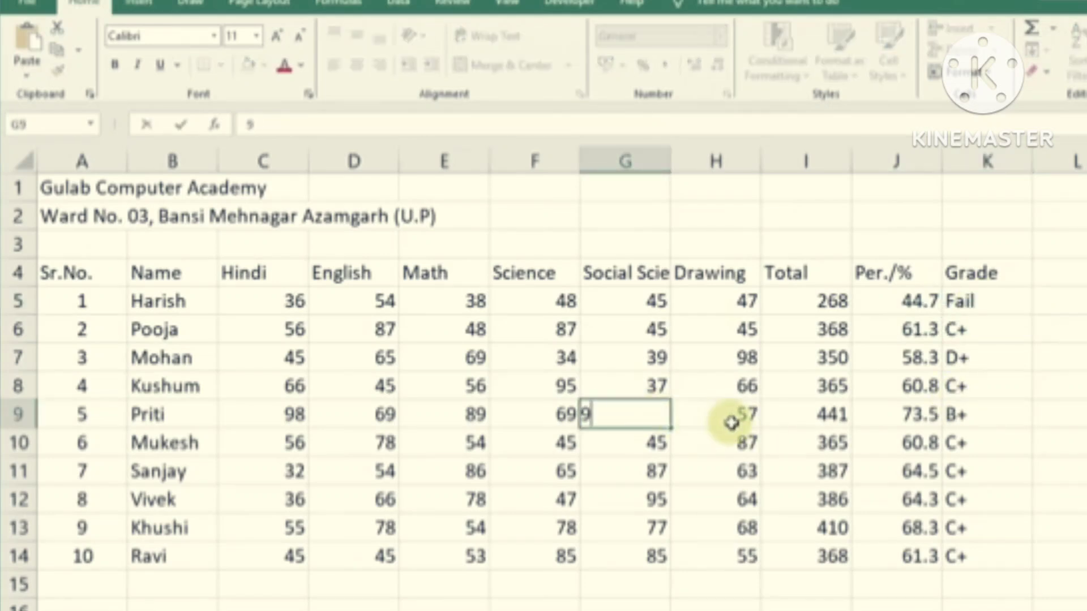
{"action": "type", "text": "0"}
{"action": "left_click", "coordinate": [544, 418]}
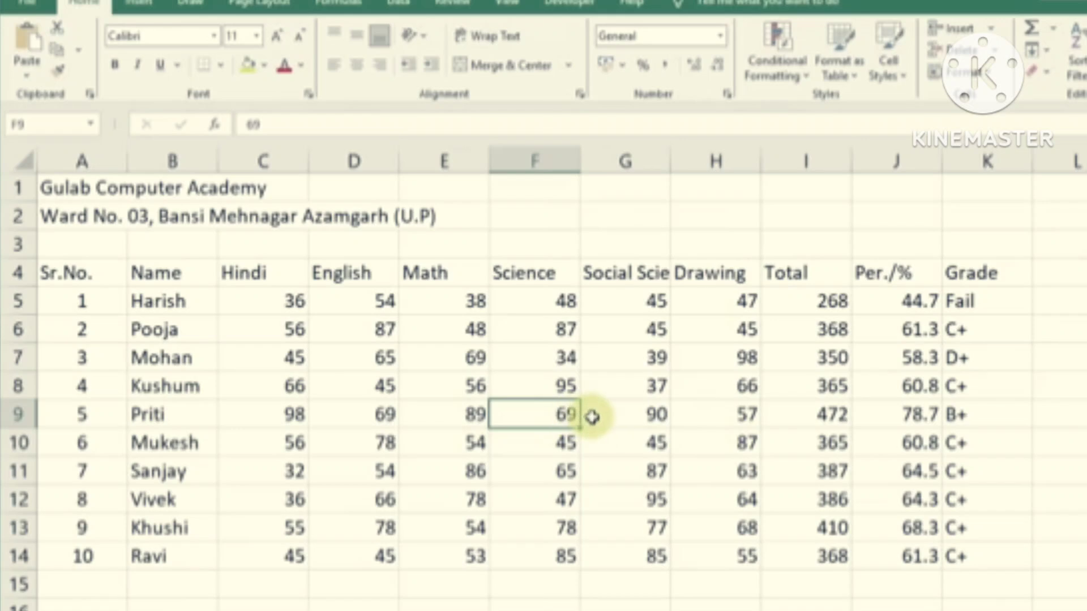
{"action": "type", "text": "90"}
{"action": "left_click", "coordinate": [736, 417]}
{"action": "type", "text": "90"}
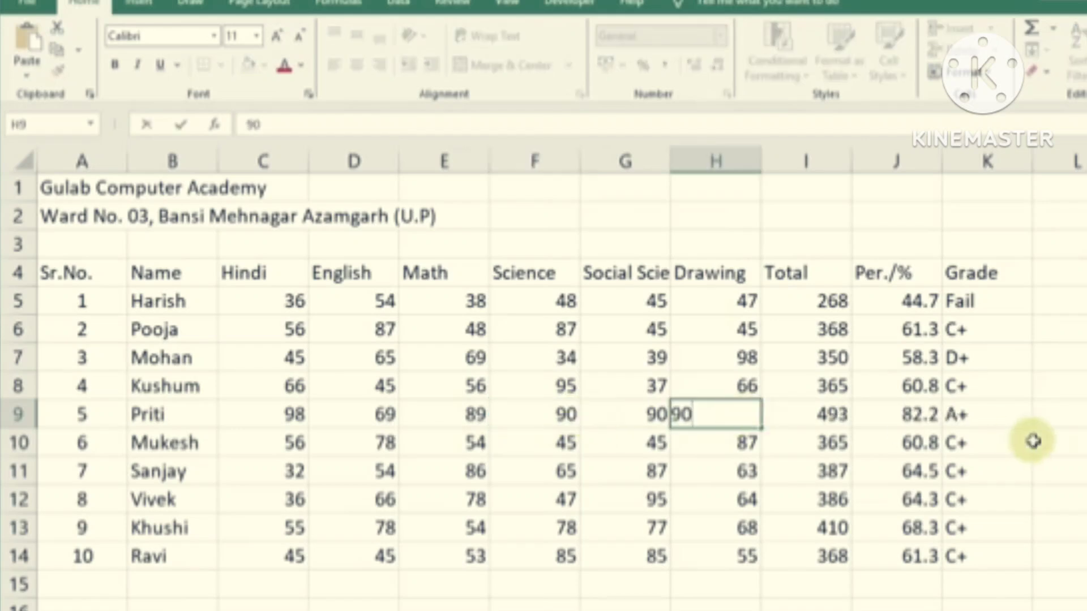
{"action": "left_click", "coordinate": [975, 418]}
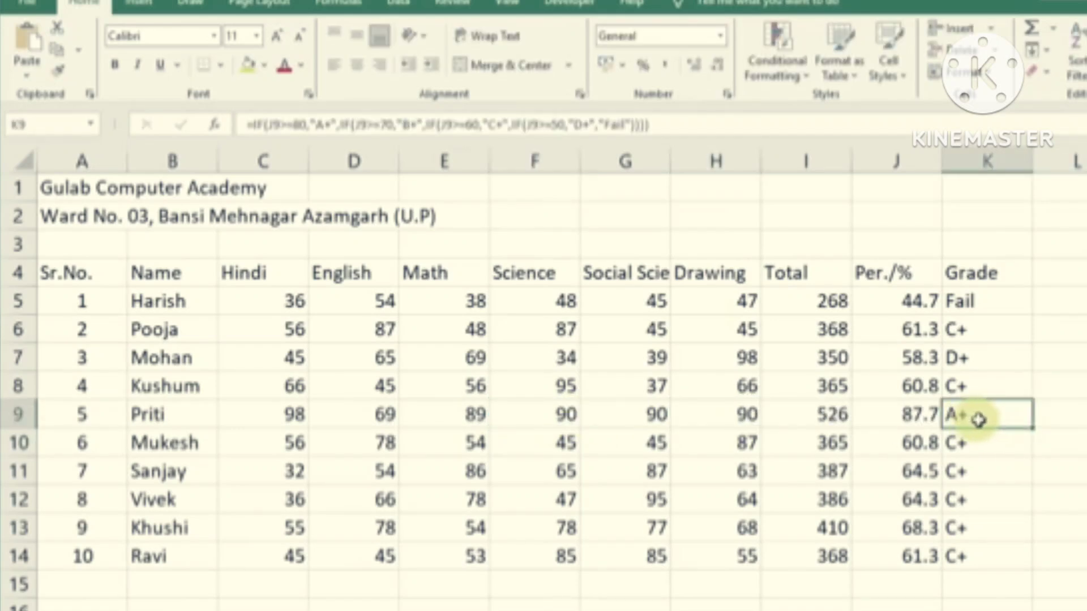
Review the updated percentages and grades in columns J and K
{"action": "left_click_drag", "start_coordinate": [990, 299], "coordinate": [1001, 556]}
{"action": "left_click_drag", "start_coordinate": [906, 300], "coordinate": [916, 557]}
{"action": "left_click_drag", "start_coordinate": [980, 301], "coordinate": [995, 553]}
{"action": "left_click", "coordinate": [1086, 557]}
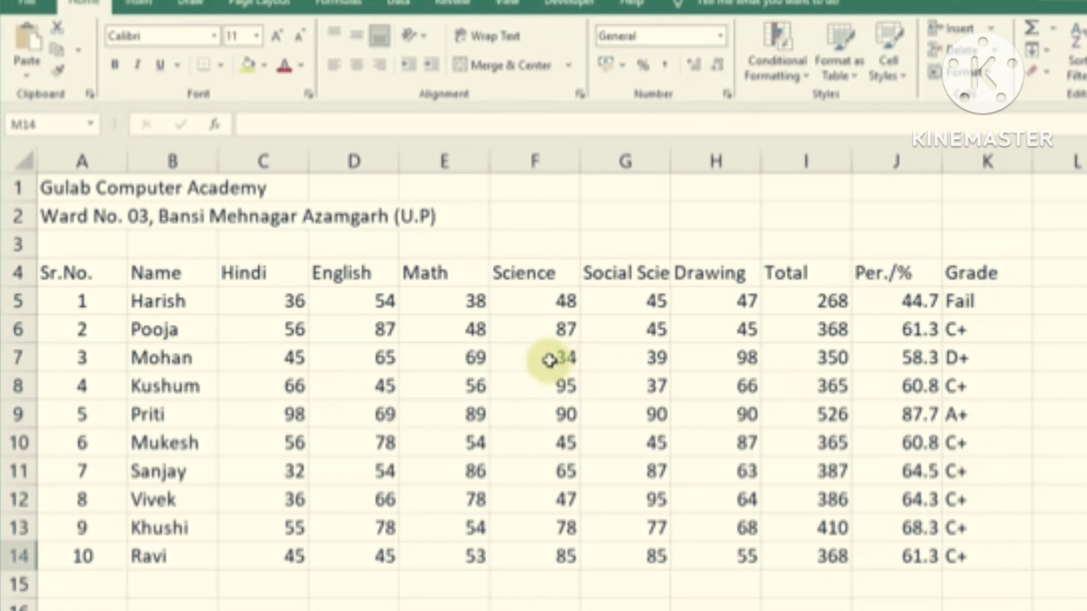
Merge and centre the academy title across A1:K1 and make it bold at 16 pt
{"action": "left_click", "coordinate": [701, 375]}
{"action": "left_click", "coordinate": [707, 360]}
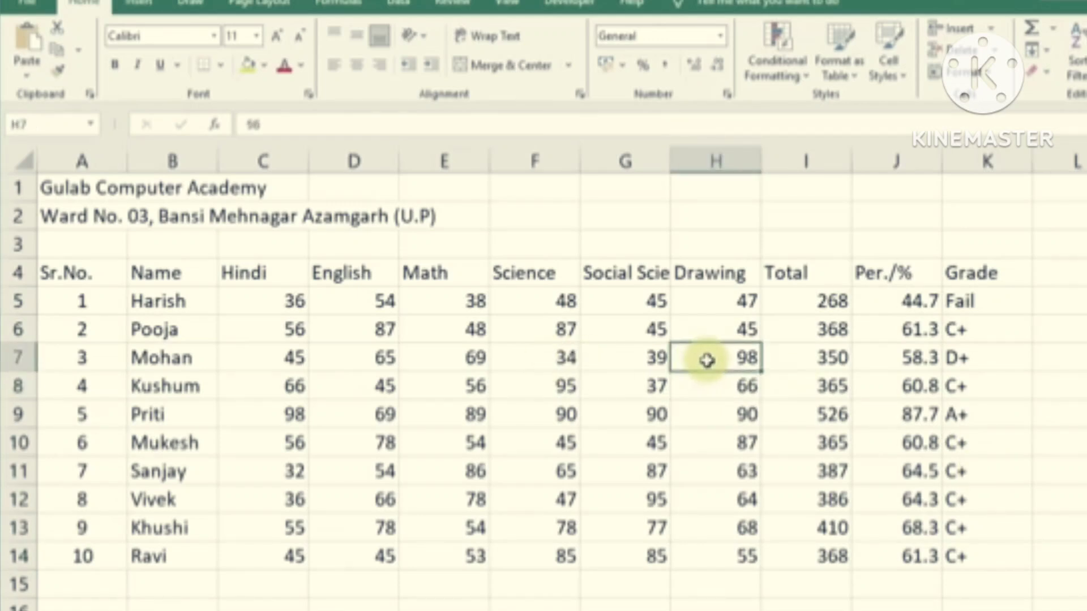
{"action": "left_click_drag", "start_coordinate": [62, 188], "coordinate": [992, 191]}
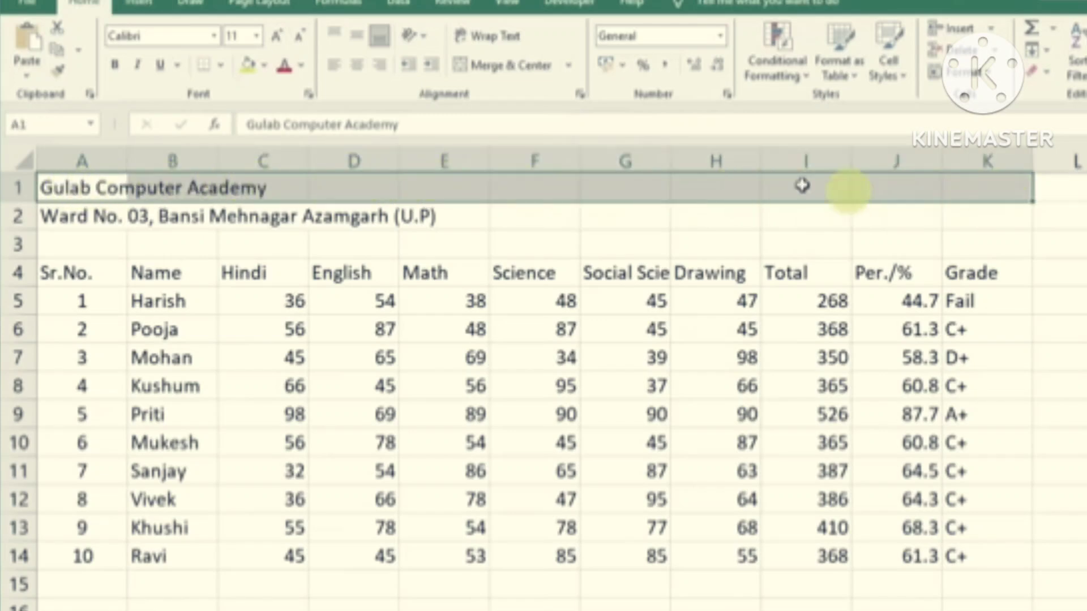
{"action": "left_click", "coordinate": [508, 66]}
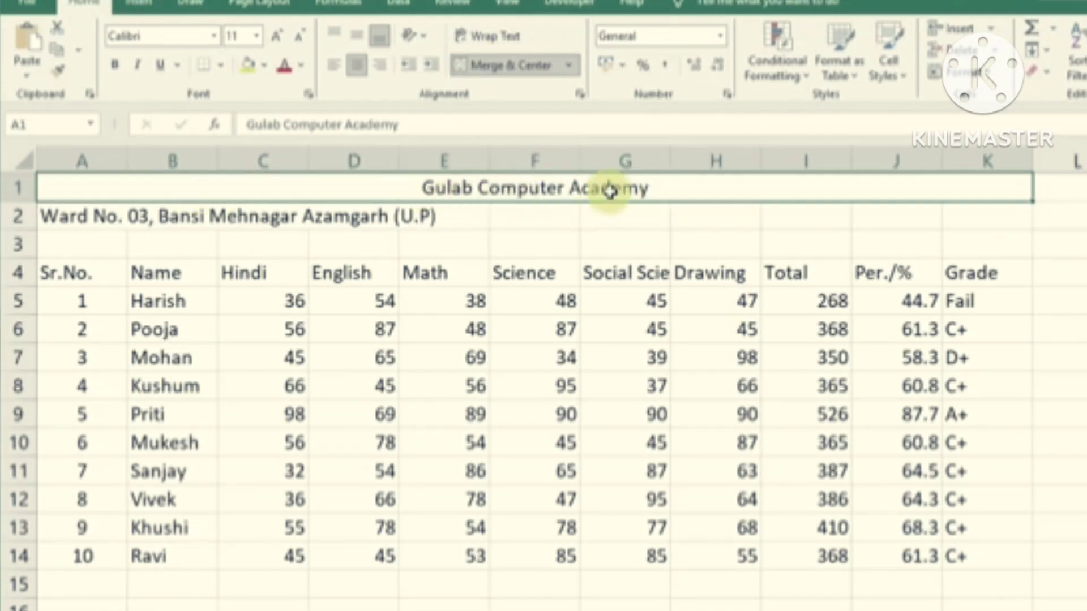
{"action": "left_click", "coordinate": [256, 36]}
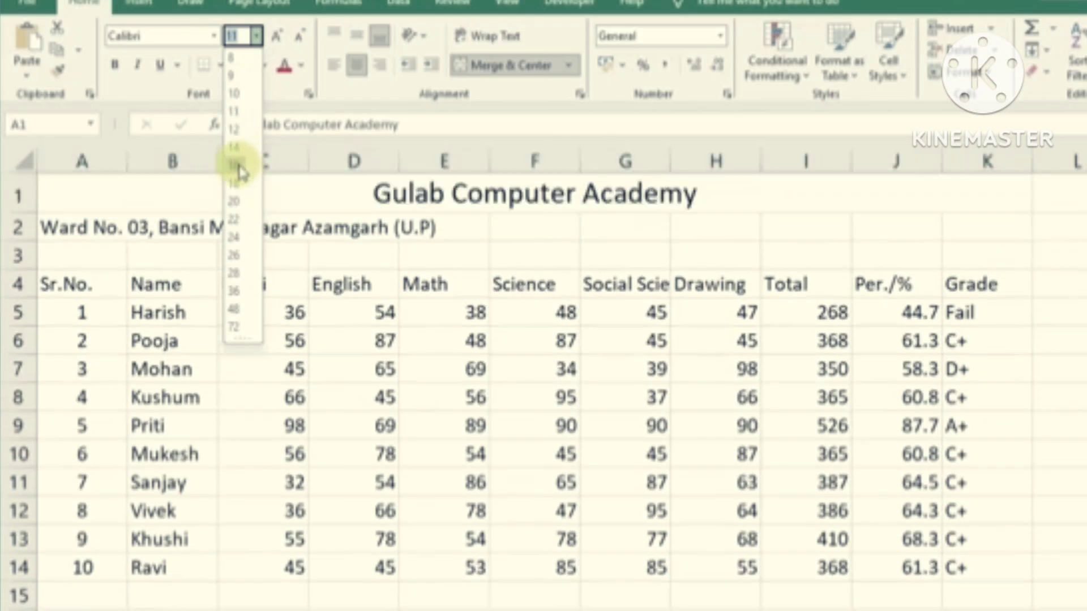
{"action": "left_click", "coordinate": [238, 169]}
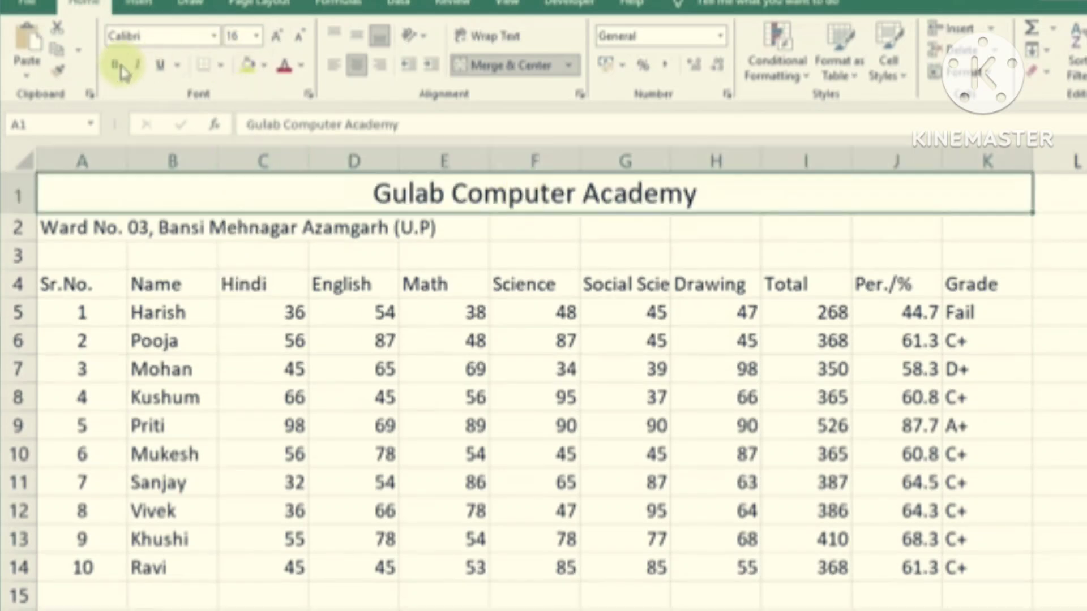
{"action": "left_click", "coordinate": [116, 66]}
Merge and centre the address line across A2:K2
{"action": "left_click", "coordinate": [64, 226]}
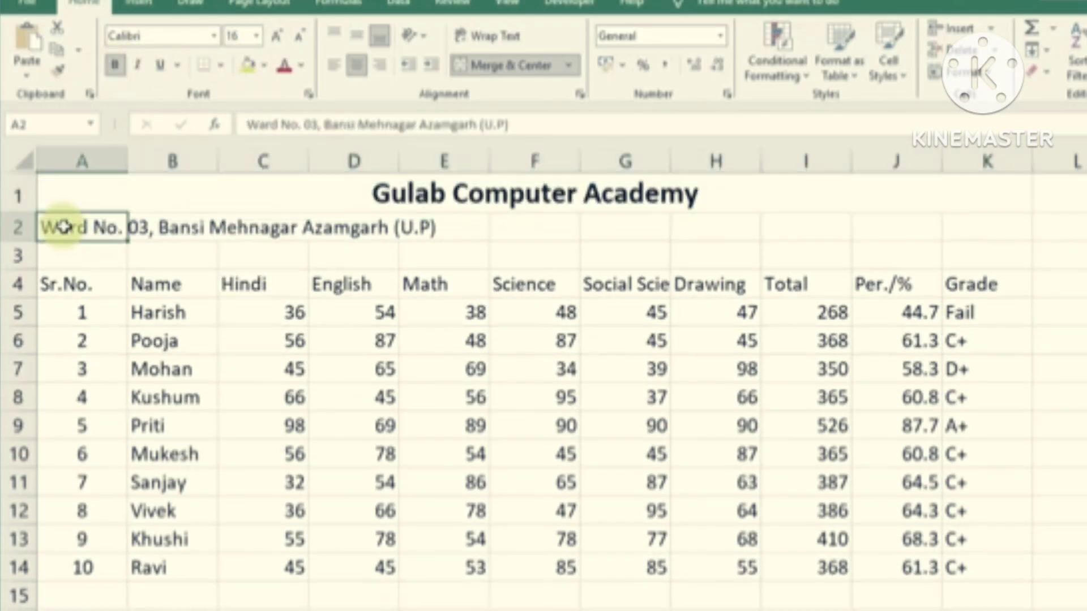
{"action": "left_click_drag", "start_coordinate": [67, 226], "coordinate": [980, 226]}
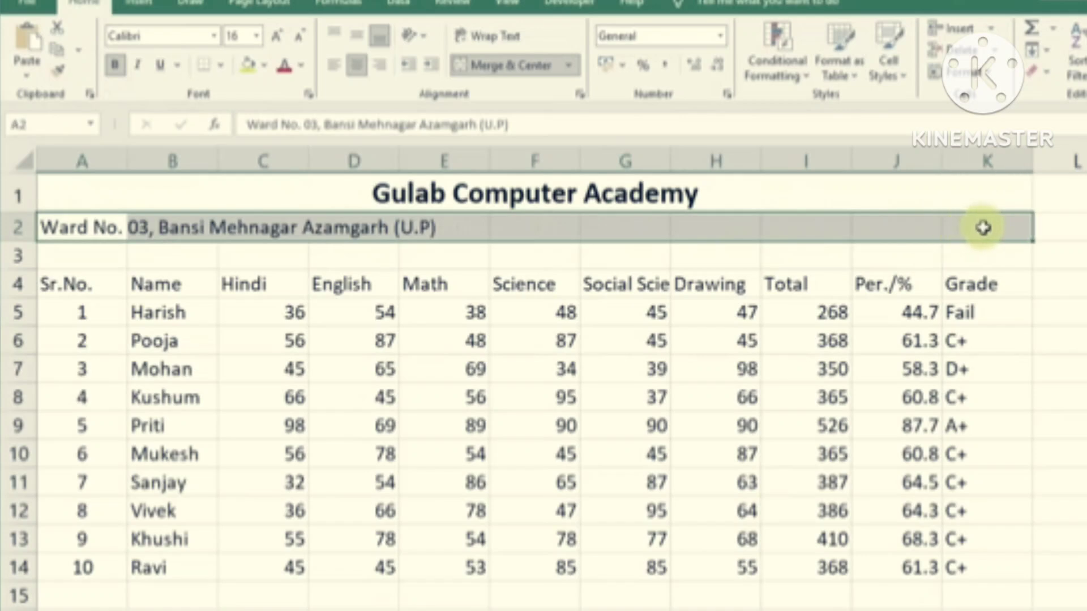
{"action": "left_click", "coordinate": [499, 65]}
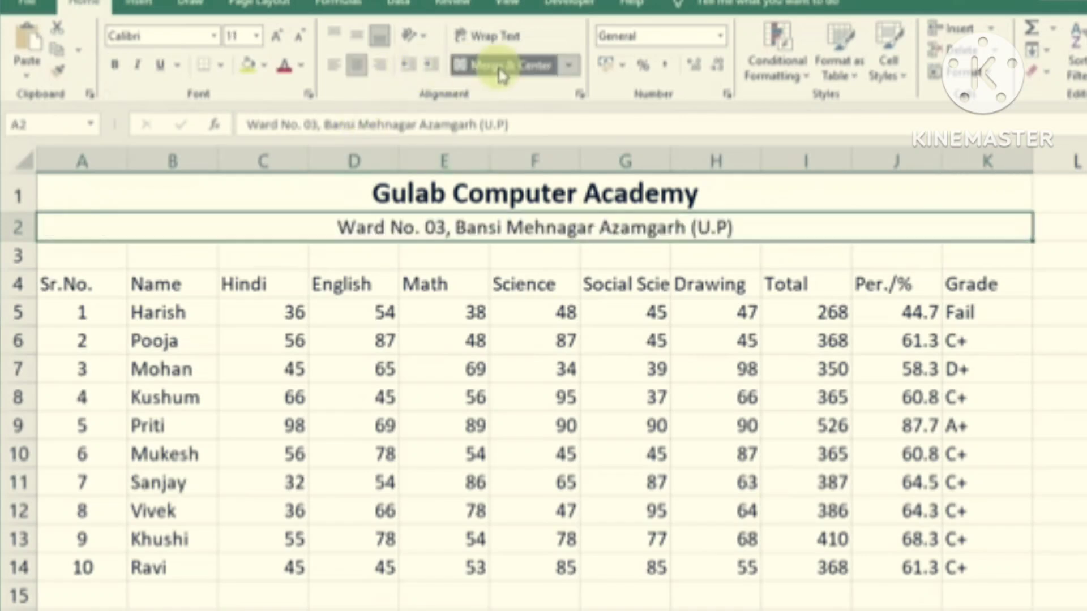
{"action": "left_click", "coordinate": [686, 306]}
{"action": "left_click", "coordinate": [634, 334]}
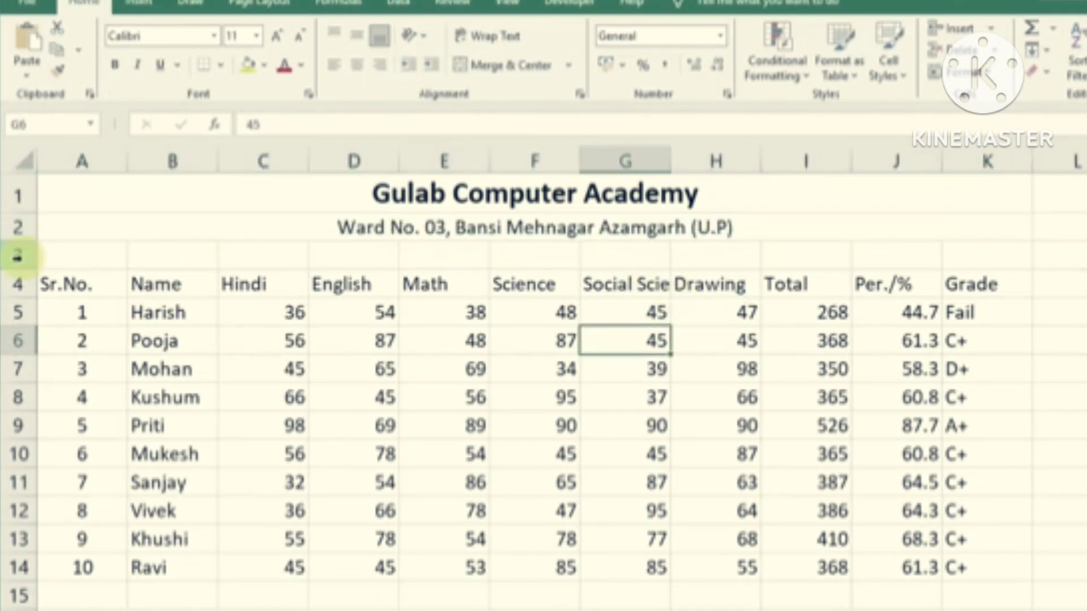
Delete the empty row 3 under the address
{"action": "left_click", "coordinate": [17, 256]}
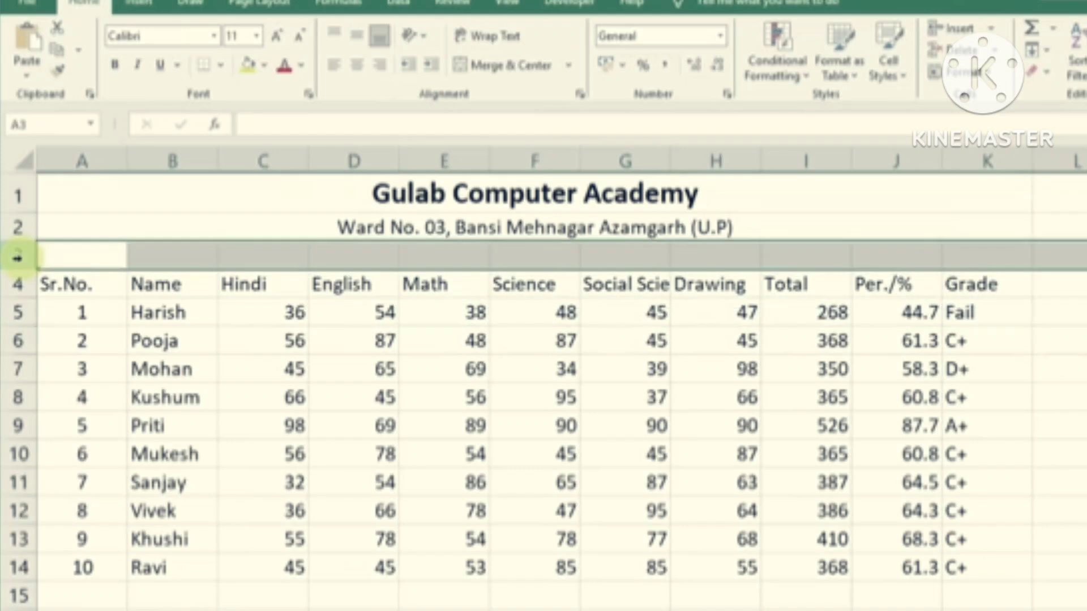
{"action": "right_click", "coordinate": [17, 256]}
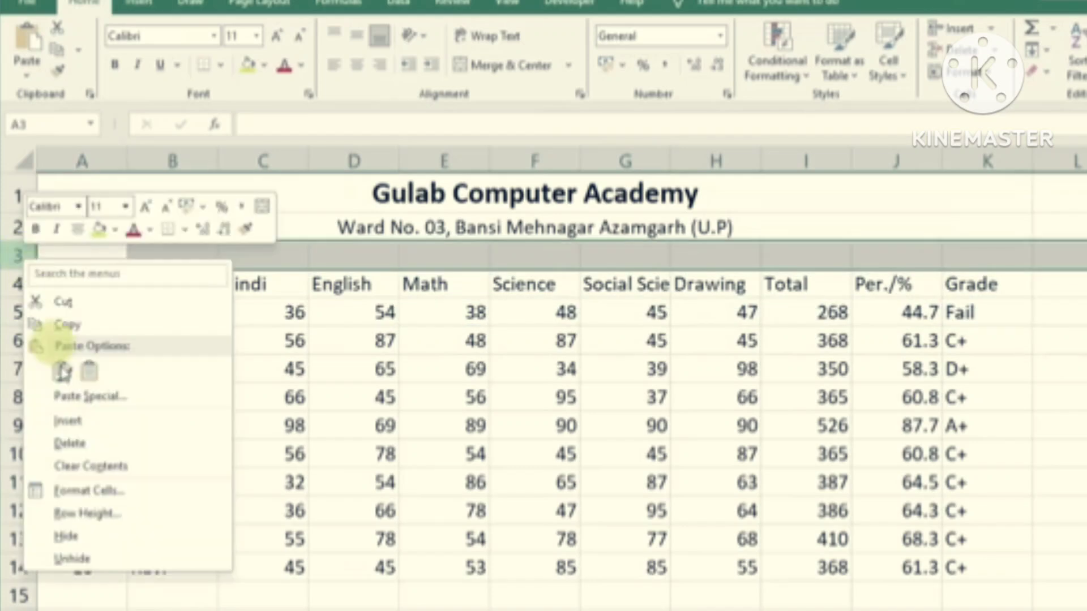
{"action": "left_click", "coordinate": [68, 444]}
Centre the column headings from Sr.No. across to column K
{"action": "left_click", "coordinate": [630, 385]}
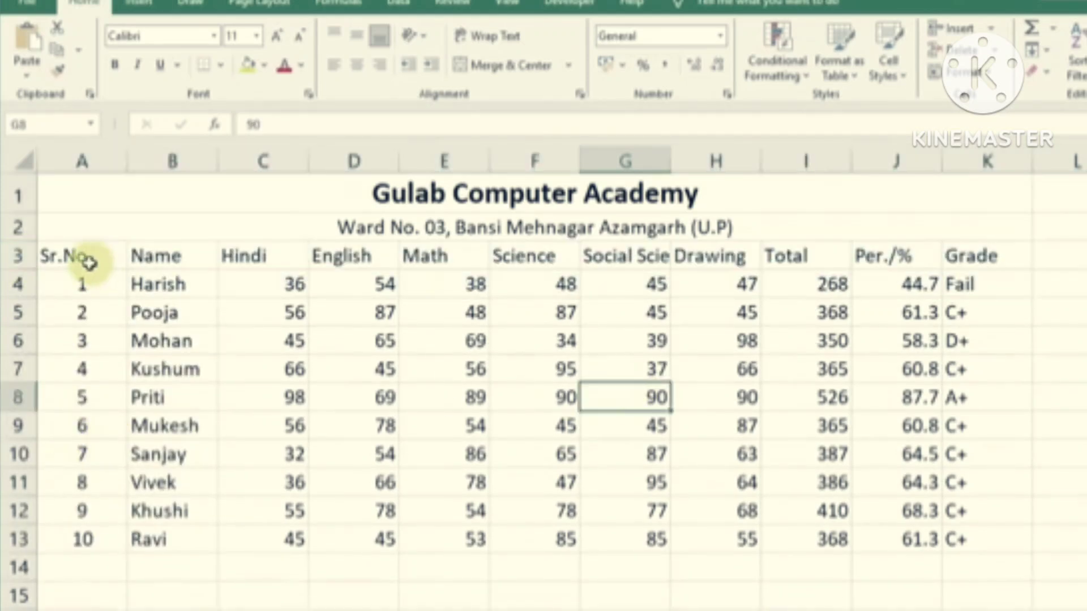
{"action": "left_click_drag", "start_coordinate": [89, 256], "coordinate": [968, 255]}
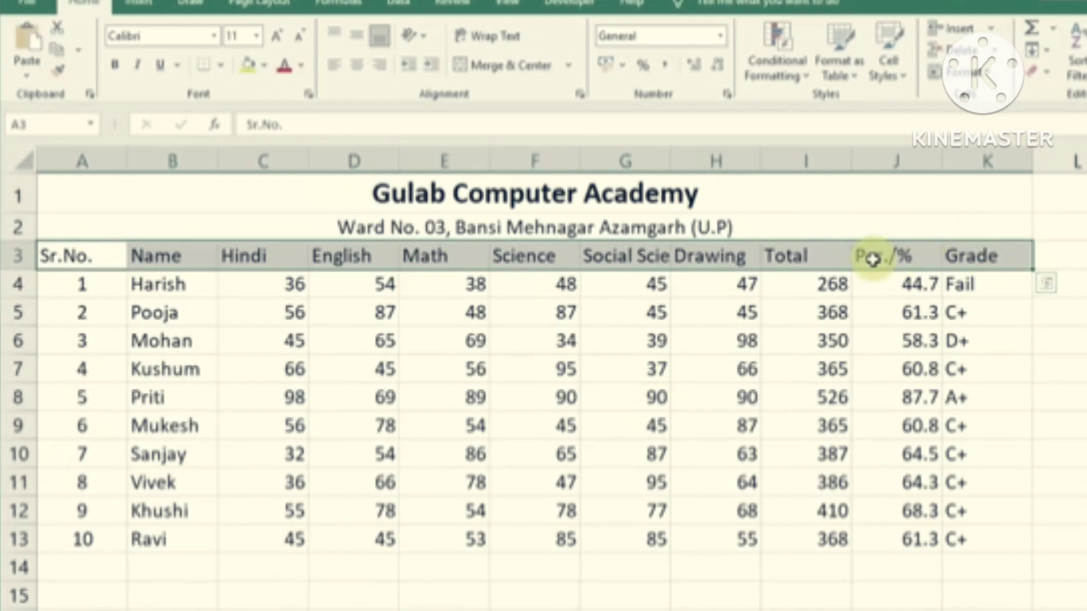
{"action": "left_click", "coordinate": [359, 71]}
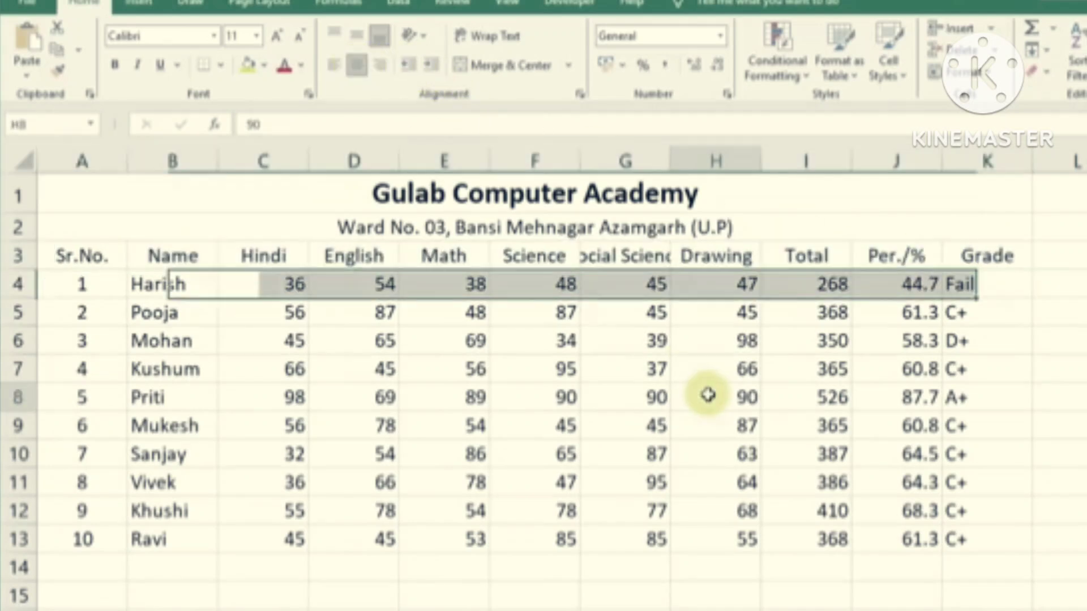
AutoFit column G so the full 'Social Science' heading shows
{"action": "left_click", "coordinate": [617, 255]}
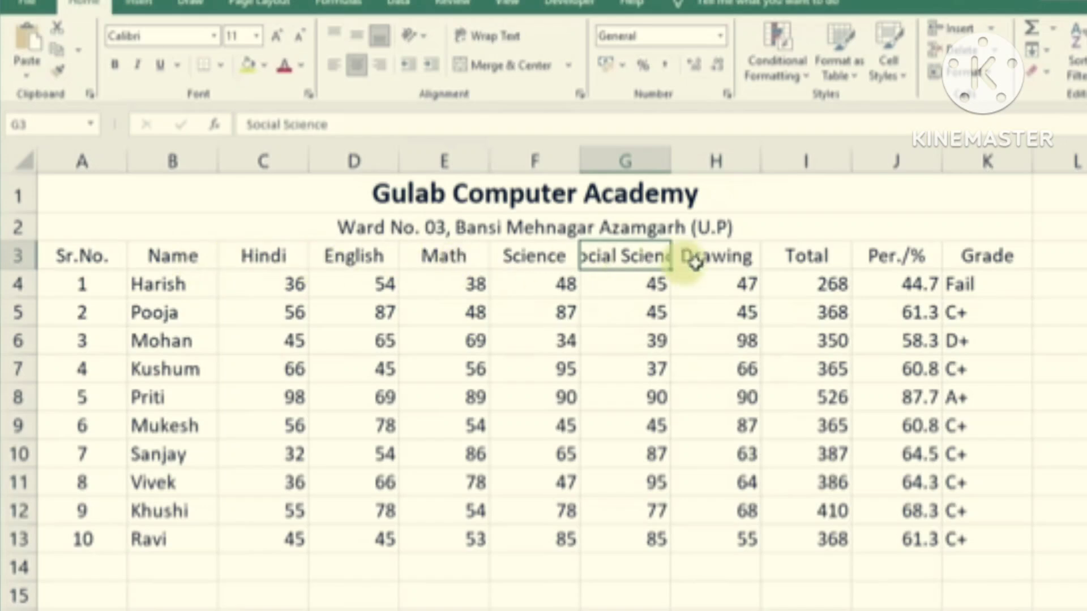
{"action": "double_click", "coordinate": [673, 161]}
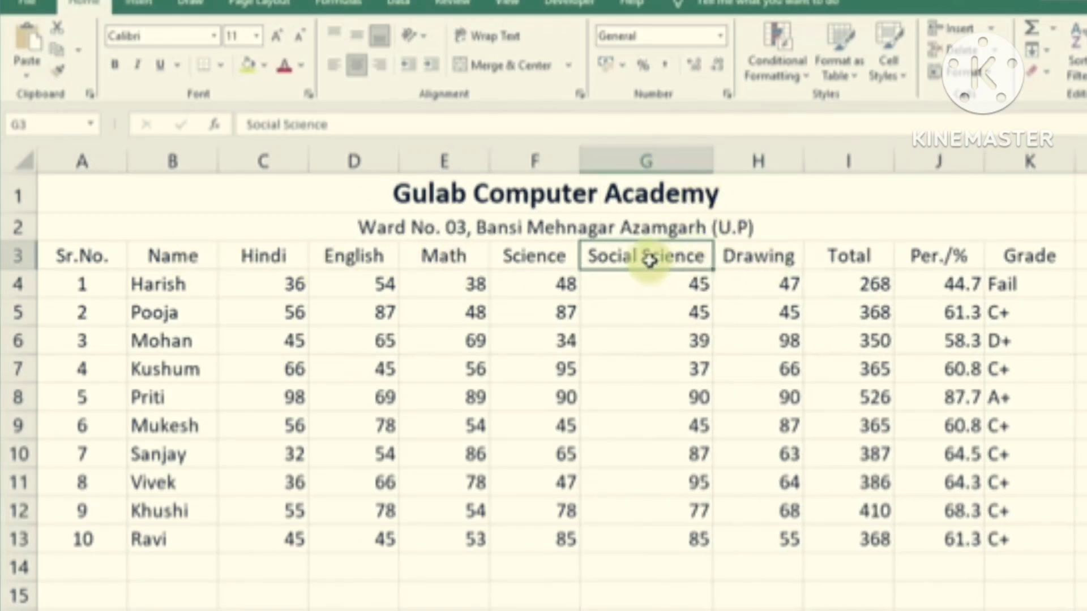
{"action": "left_click", "coordinate": [696, 300]}
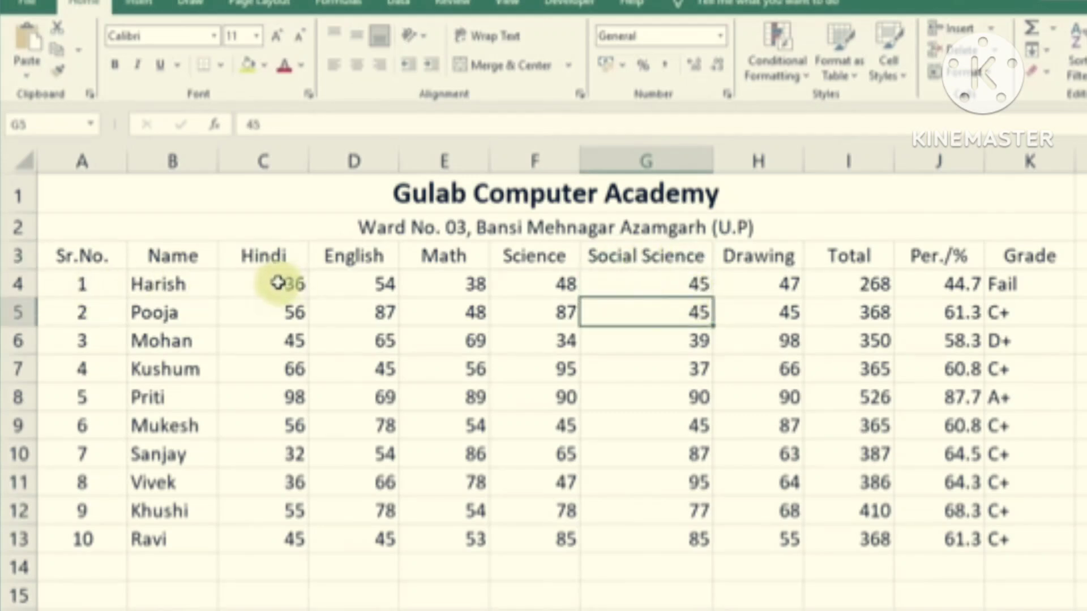
Centre all marks, totals, percentages and grades in C4:K13
{"action": "left_click_drag", "start_coordinate": [274, 282], "coordinate": [1019, 549]}
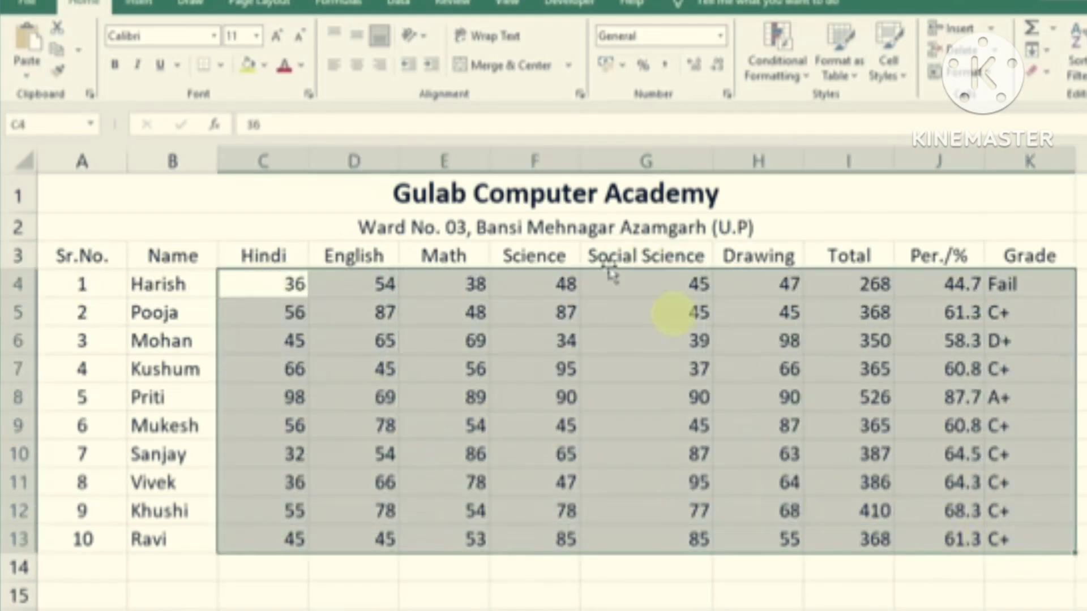
{"action": "left_click", "coordinate": [356, 64]}
{"action": "left_click", "coordinate": [733, 459]}
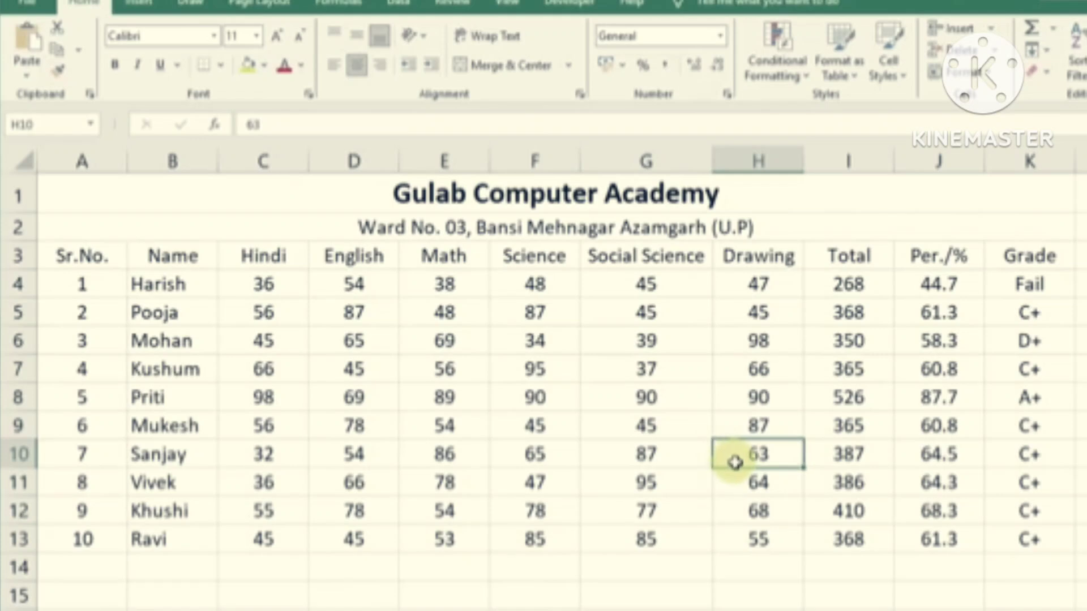
{"action": "left_click_drag", "start_coordinate": [167, 285], "coordinate": [183, 528]}
{"action": "left_click", "coordinate": [416, 503]}
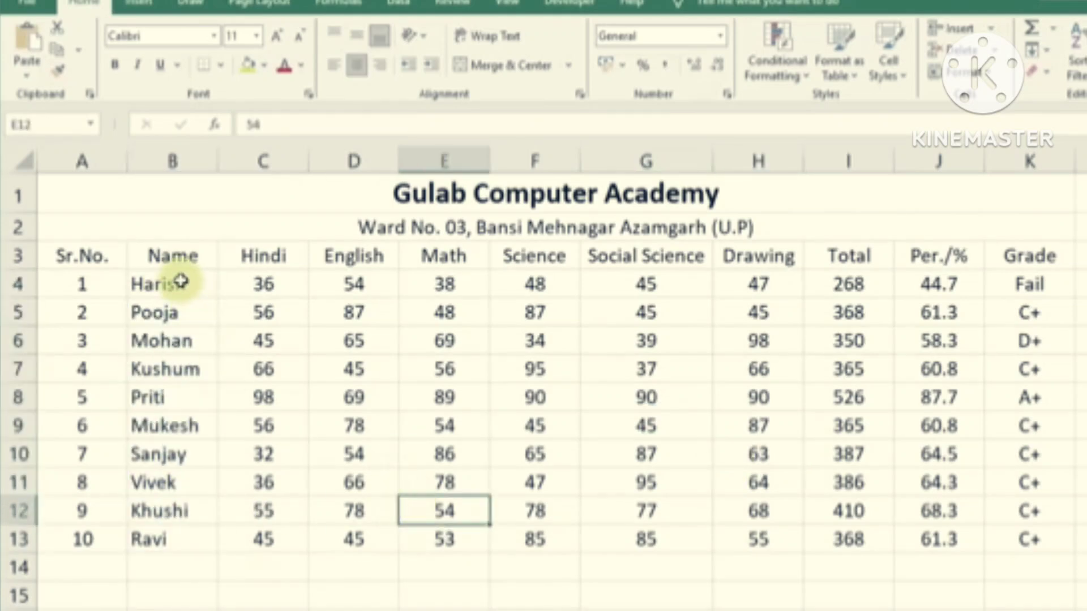
Apply All Borders to the whole result table from the title through row 13
{"action": "left_click_drag", "start_coordinate": [384, 190], "coordinate": [458, 537]}
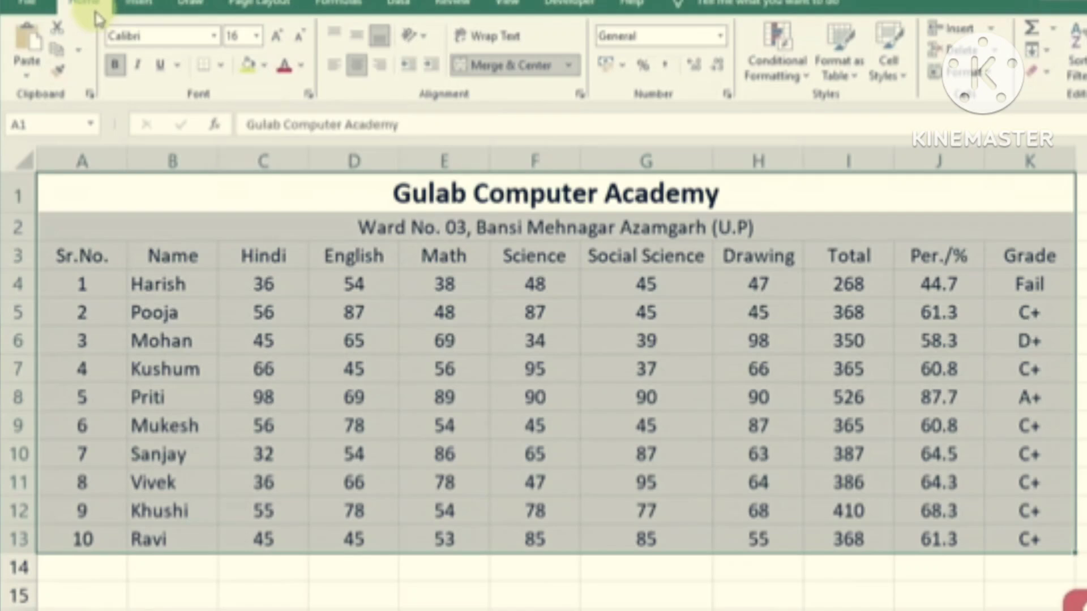
{"action": "left_click", "coordinate": [223, 65]}
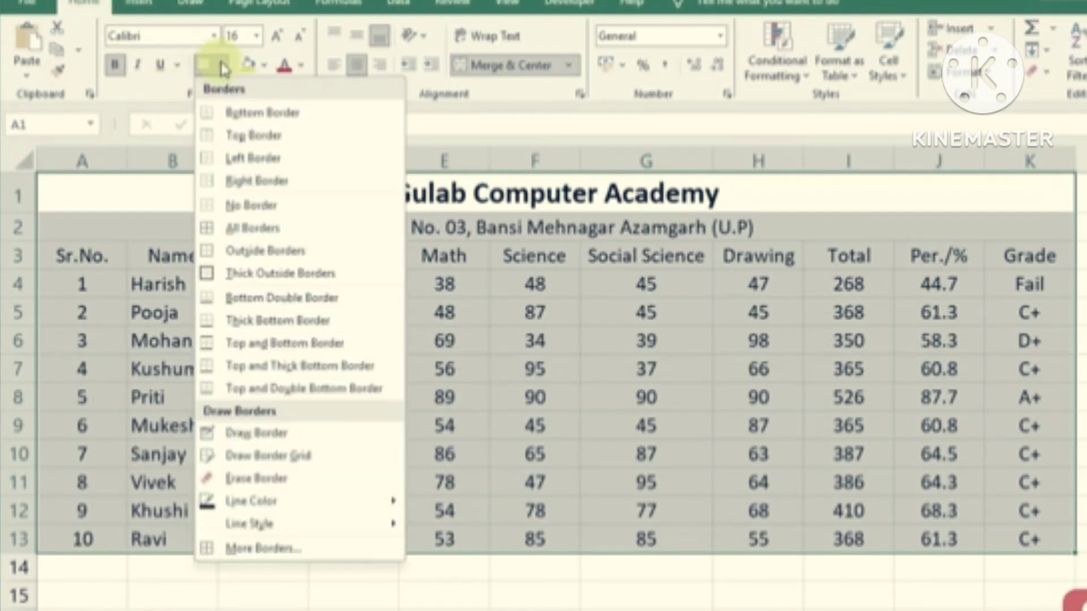
{"action": "left_click", "coordinate": [245, 227]}
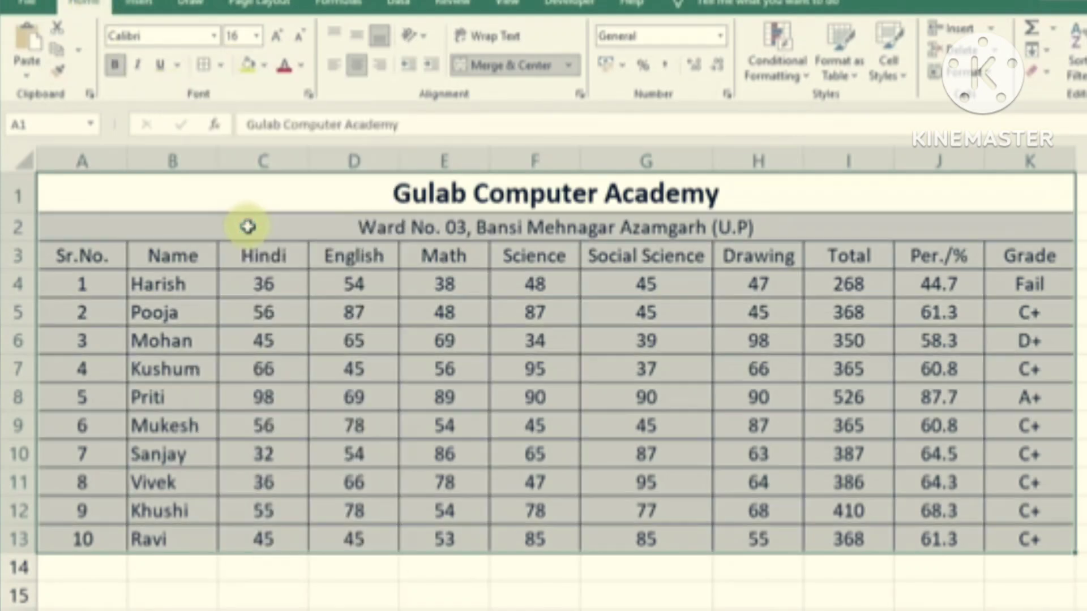
{"action": "left_click", "coordinate": [757, 424]}
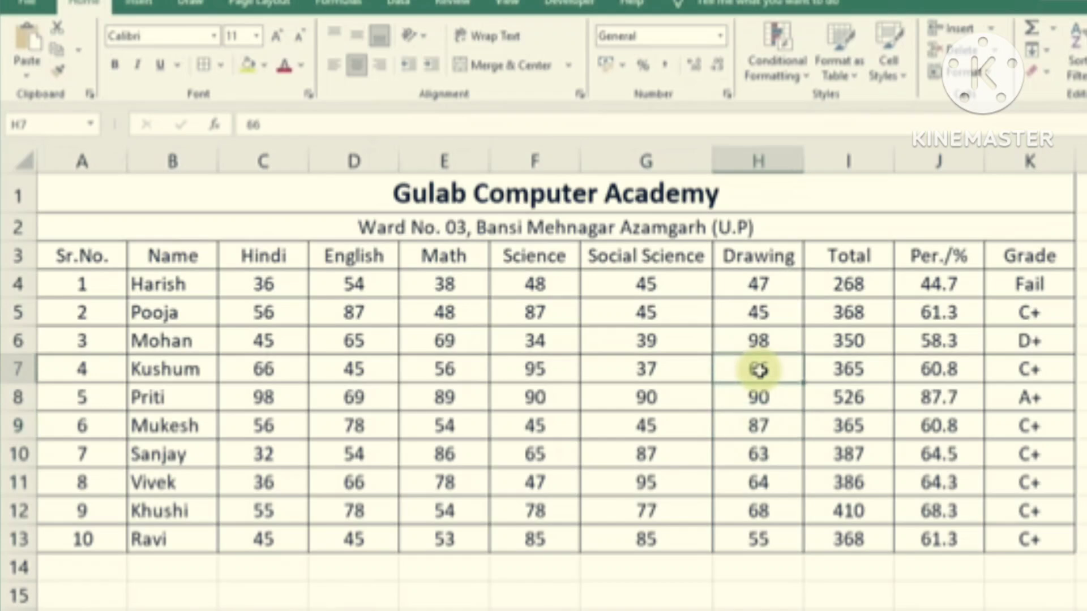
{"action": "left_click_drag", "start_coordinate": [56, 255], "coordinate": [1028, 255]}
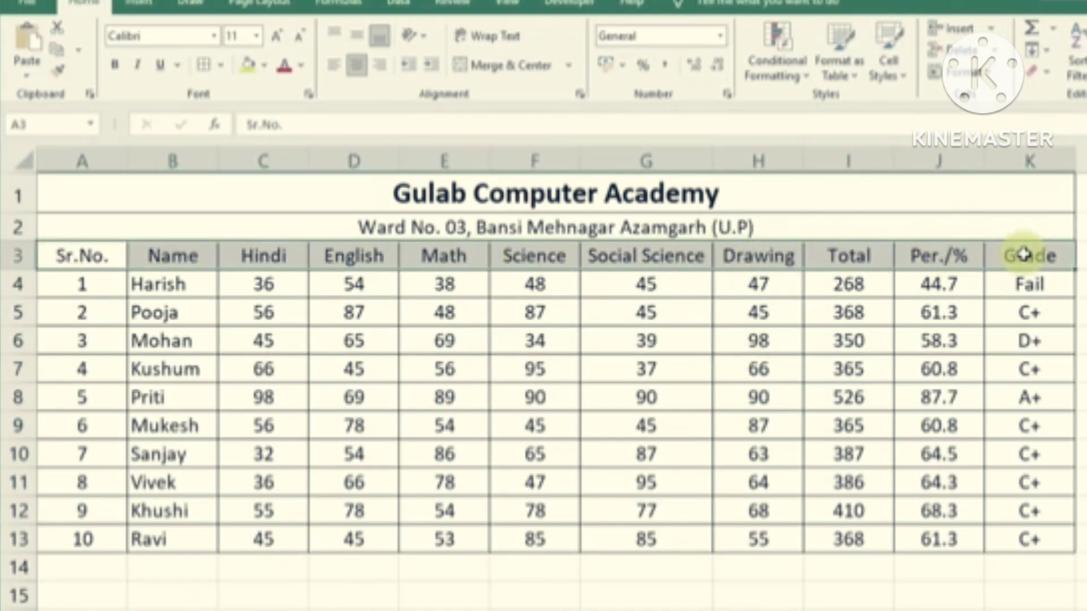
Make the column headings bold and give them a theme fill colour
{"action": "left_click", "coordinate": [116, 72]}
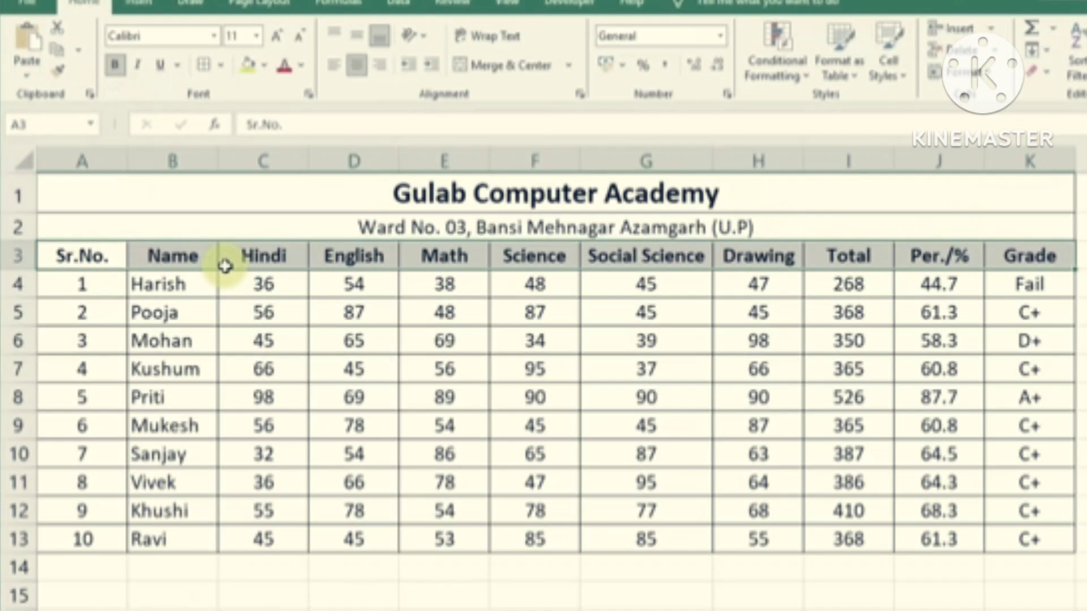
{"action": "left_click", "coordinate": [265, 67]}
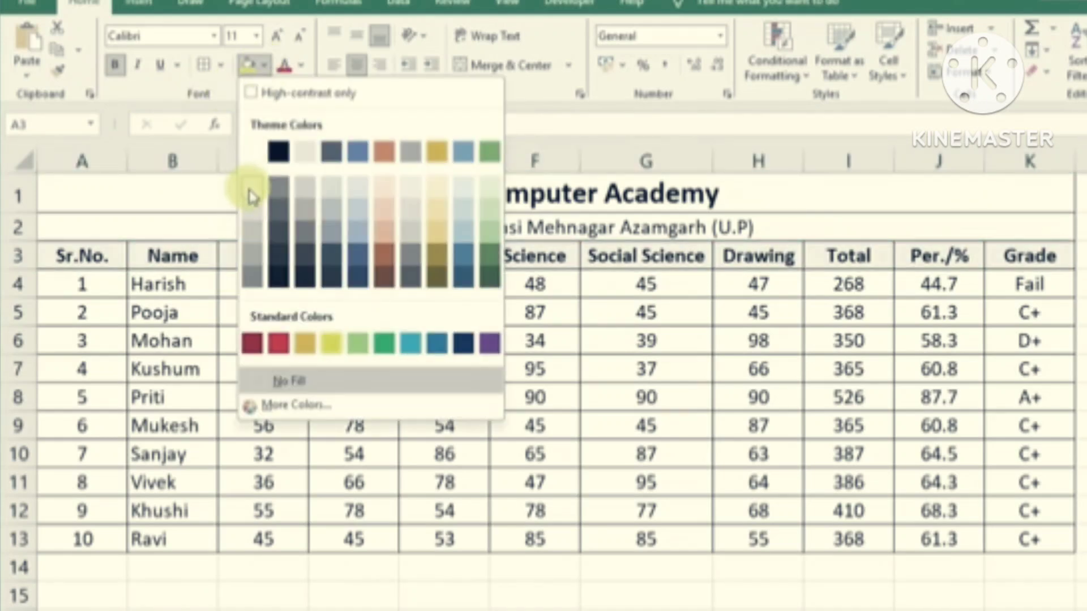
{"action": "left_click", "coordinate": [252, 196]}
{"action": "left_click", "coordinate": [696, 426]}
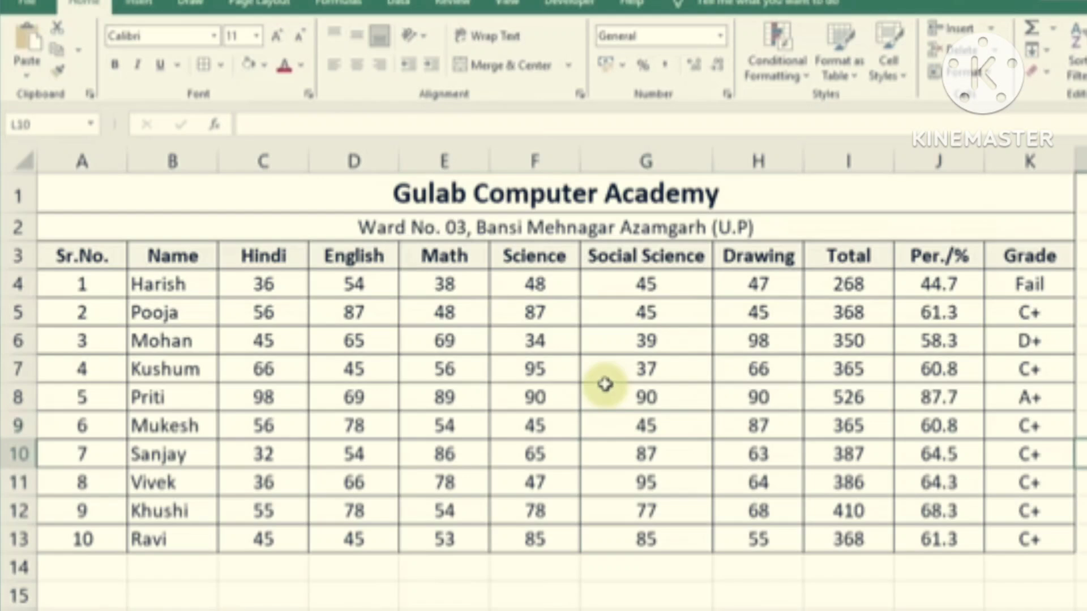
Review the finished table and go to the File backstage
{"action": "mouse_move", "coordinate": [303, 211]}
{"action": "left_mouse_down"}
{"action": "mouse_move", "coordinate": [359, 381]}
{"action": "mouse_move", "coordinate": [496, 535]}
{"action": "left_mouse_up"}
{"action": "left_click", "coordinate": [1083, 483]}
{"action": "left_click", "coordinate": [1082, 398]}
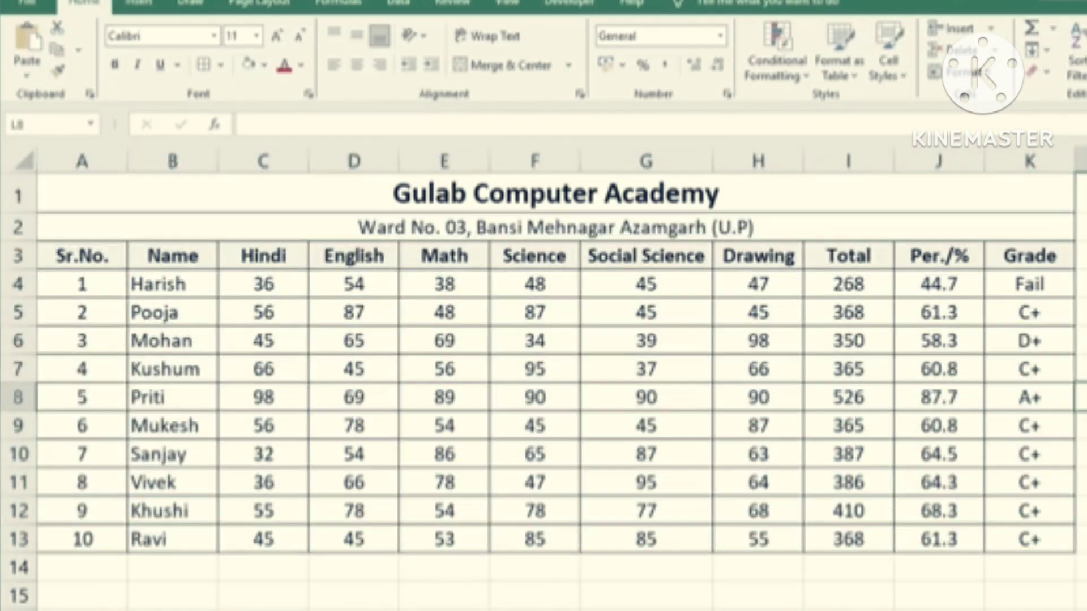
{"action": "left_click", "coordinate": [700, 369]}
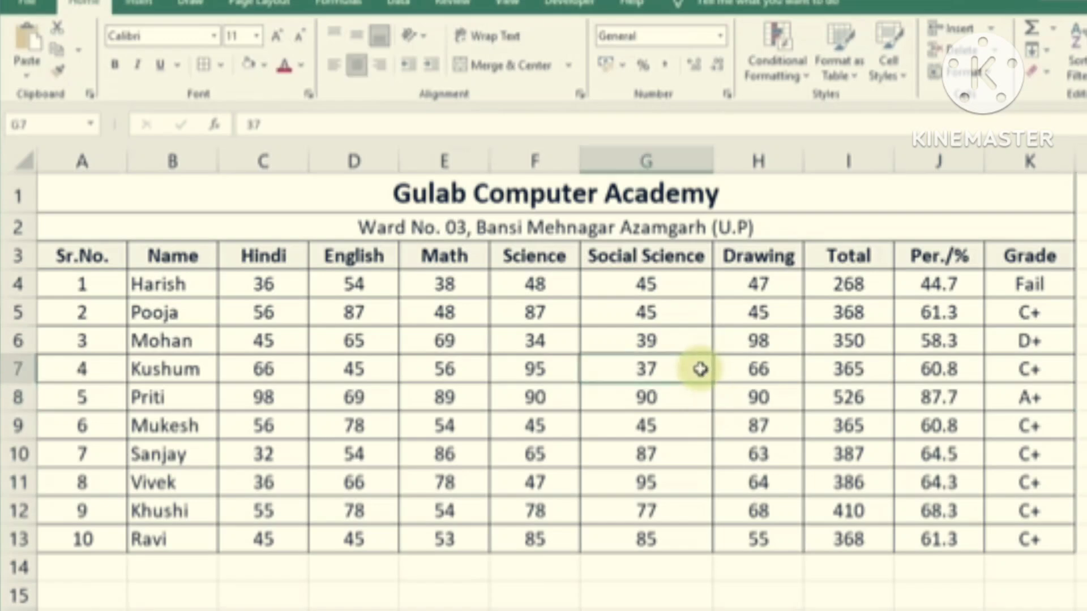
{"action": "left_click", "coordinate": [26, 5]}
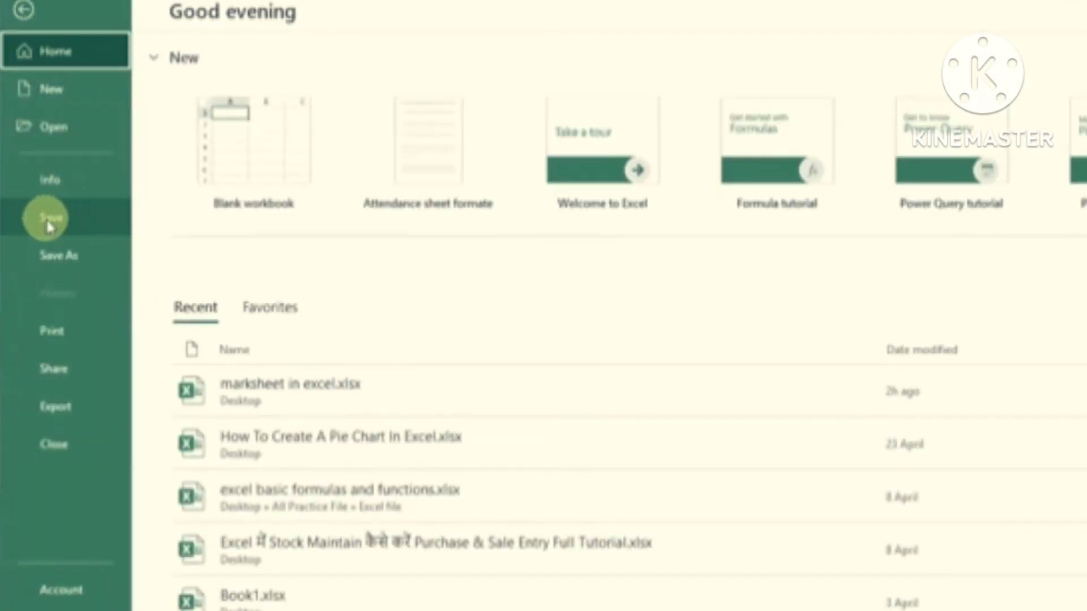
Save the workbook to the Desktop as 'marksheet in excel.xlsx' in Excel Workbook format
{"action": "left_click", "coordinate": [47, 219]}
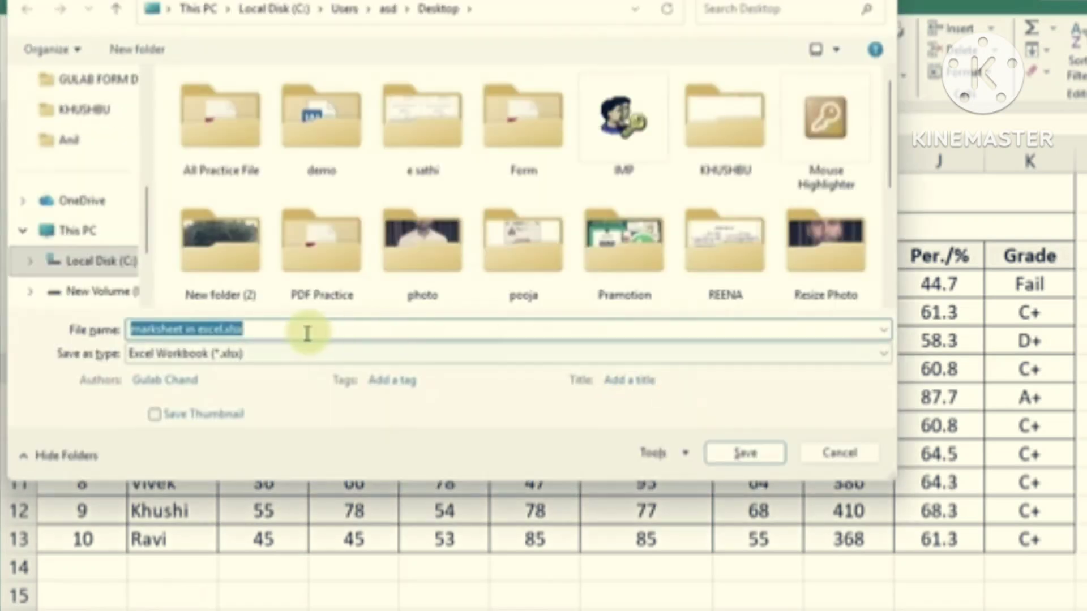
{"action": "scroll", "coordinate": [79, 205], "scroll_direction": "up", "scroll_amount": 5}
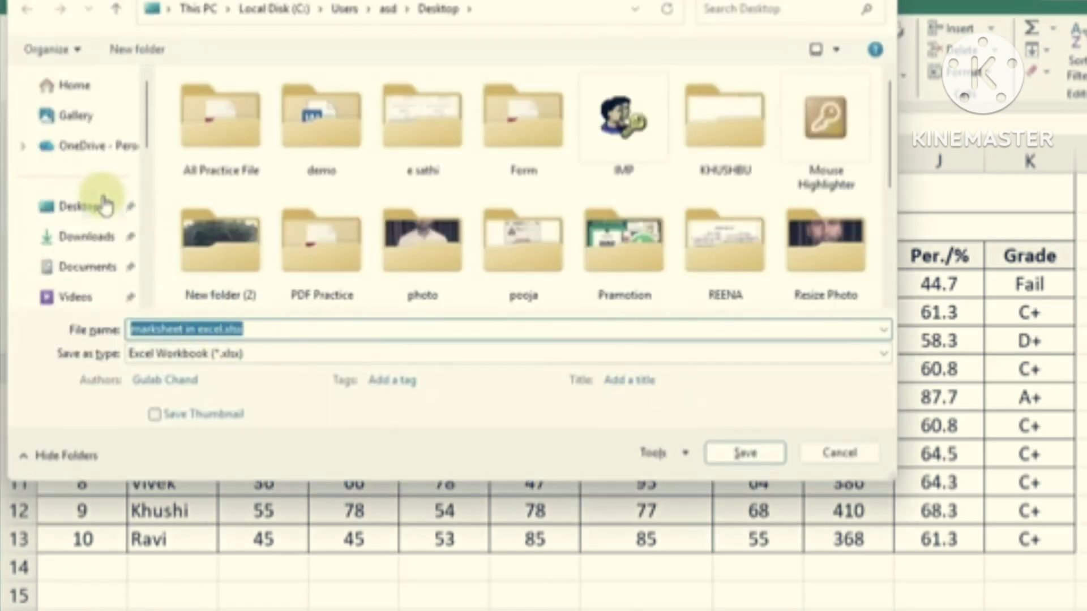
{"action": "left_click", "coordinate": [91, 212]}
{"action": "left_click", "coordinate": [189, 332]}
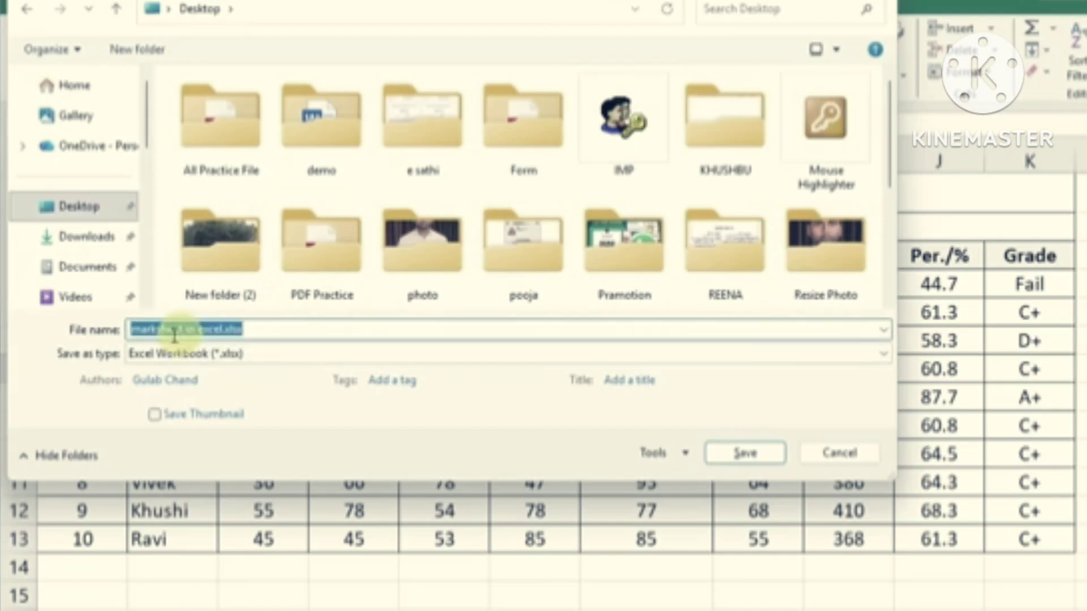
{"action": "left_click", "coordinate": [745, 453]}
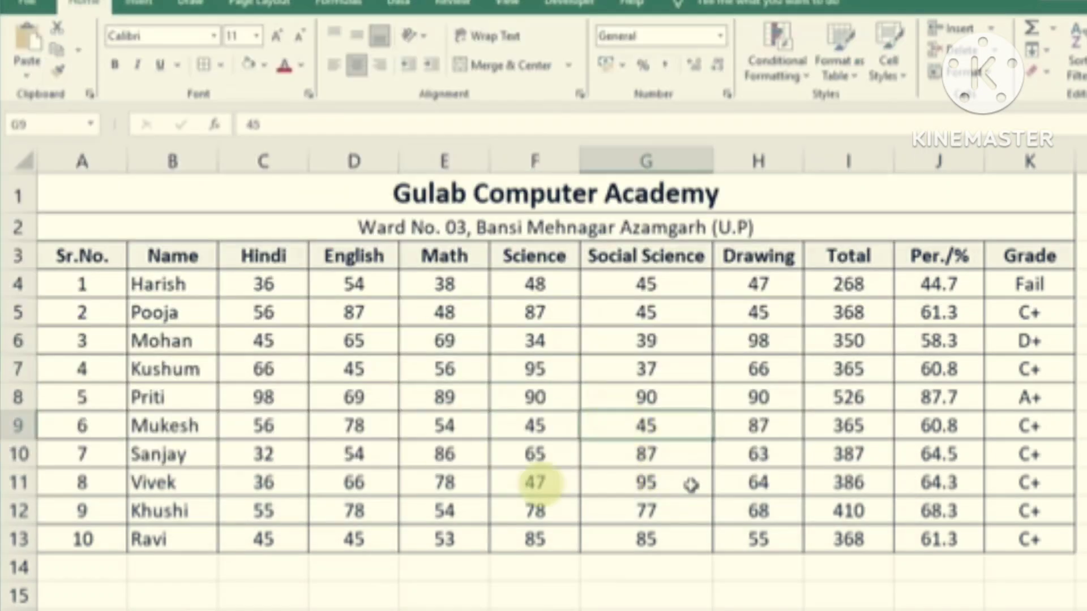
{"action": "left_click", "coordinate": [675, 377]}
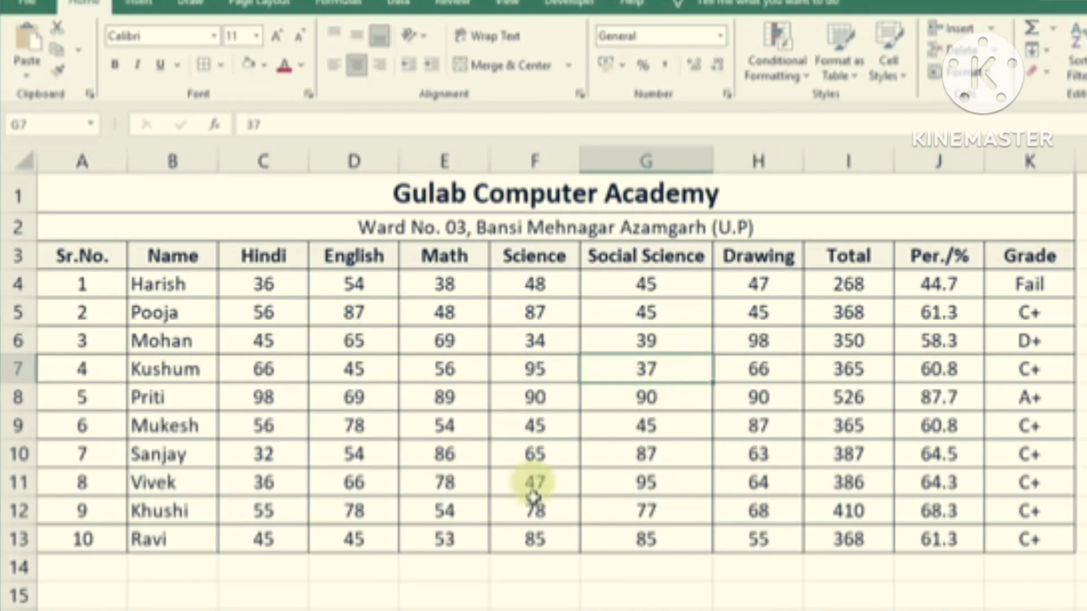
{"action": "left_click", "coordinate": [677, 444]}
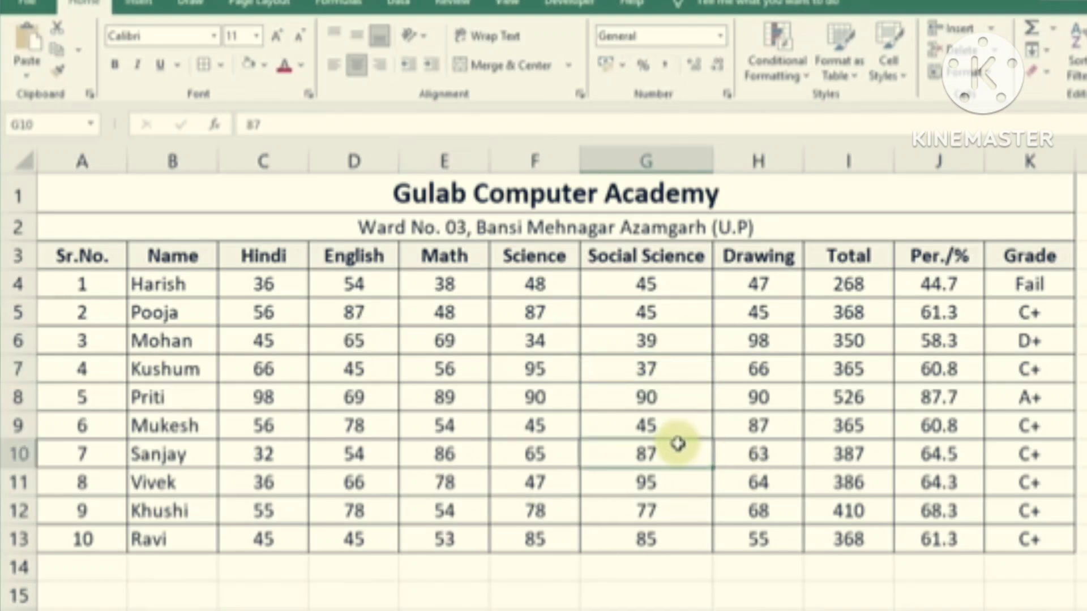